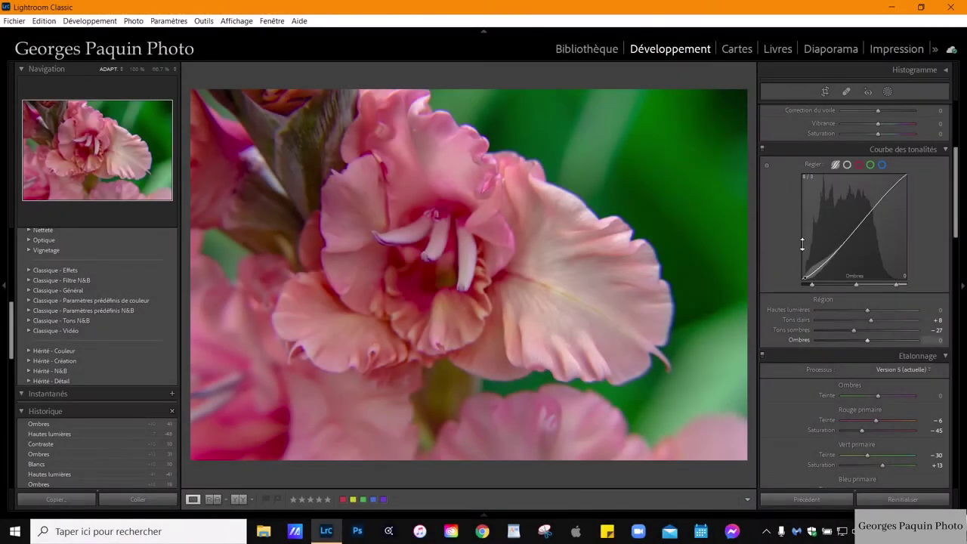
Reset every develop adjustment on the gladiolus photo to its default with Réinitialiser
{"action": "left_click", "coordinate": [929, 501]}
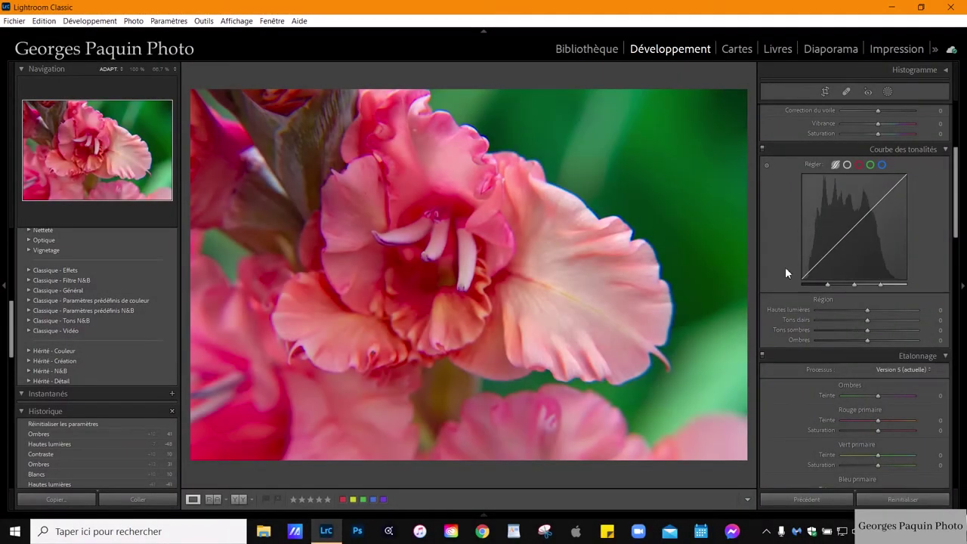
Build a point tone curve lifting 40 to 53 and lowering 168 to 163
{"action": "key", "text": "w"}
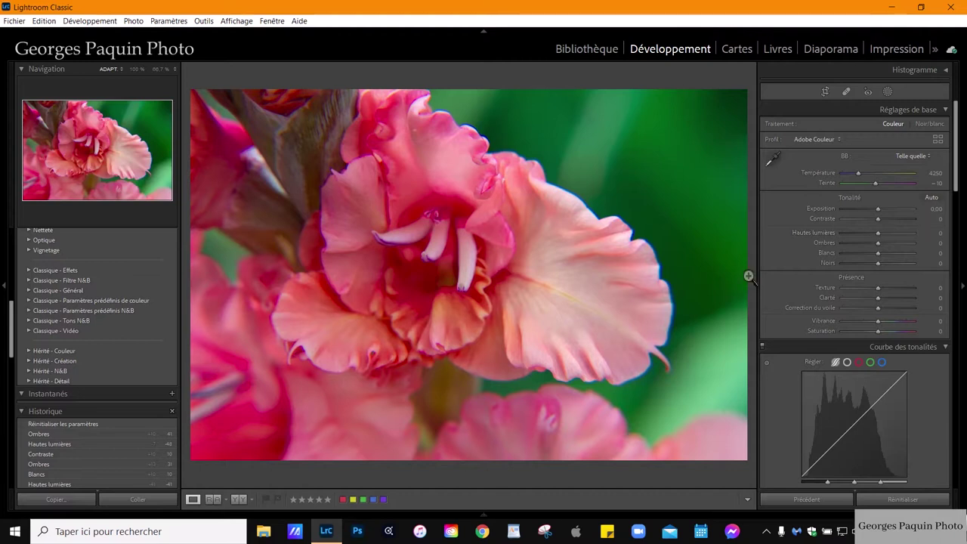
{"action": "scroll", "coordinate": [826, 235], "scroll_direction": "down", "scroll_amount": 5}
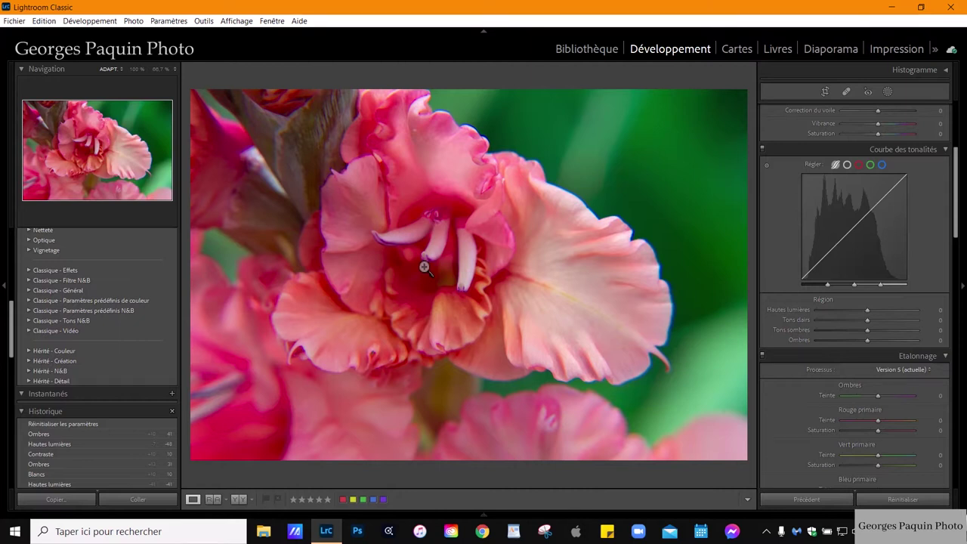
{"action": "left_click", "coordinate": [847, 164]}
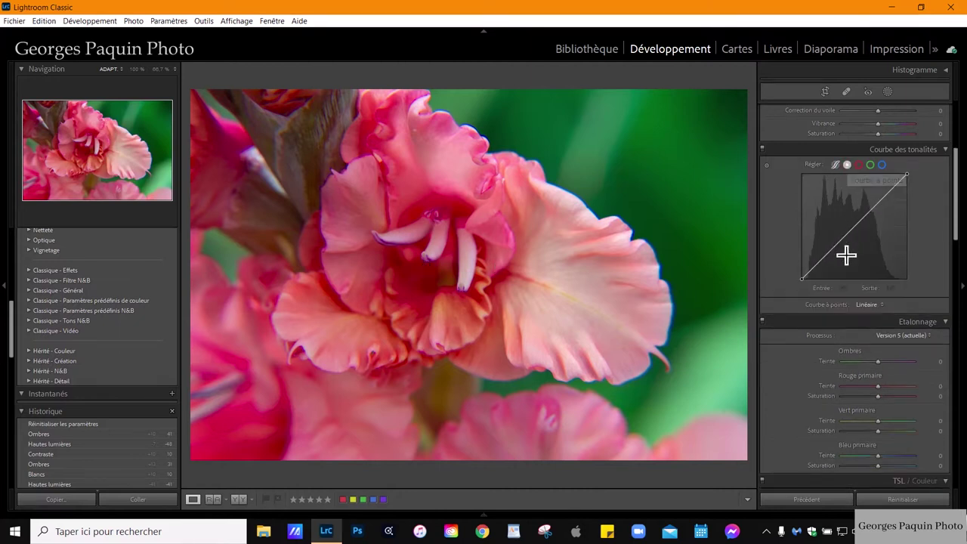
{"action": "left_click_drag", "start_coordinate": [818, 262], "coordinate": [819, 258]}
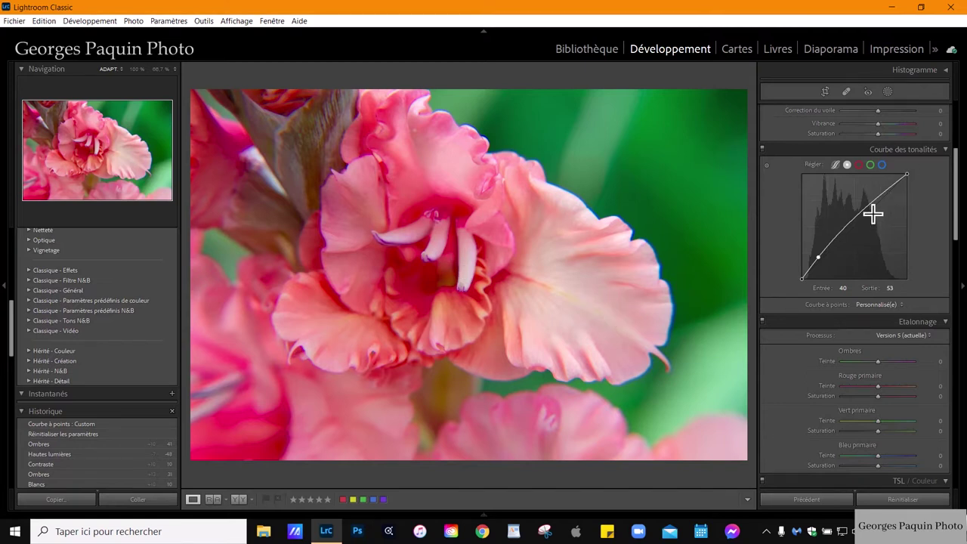
{"action": "left_click_drag", "start_coordinate": [870, 210], "coordinate": [873, 214]}
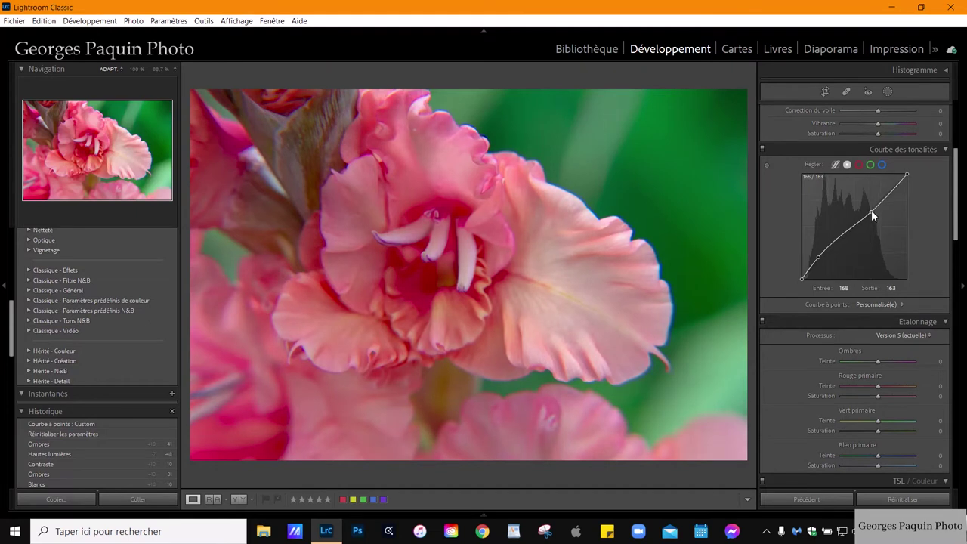
{"action": "scroll", "coordinate": [861, 280], "scroll_direction": "up", "scroll_amount": 5}
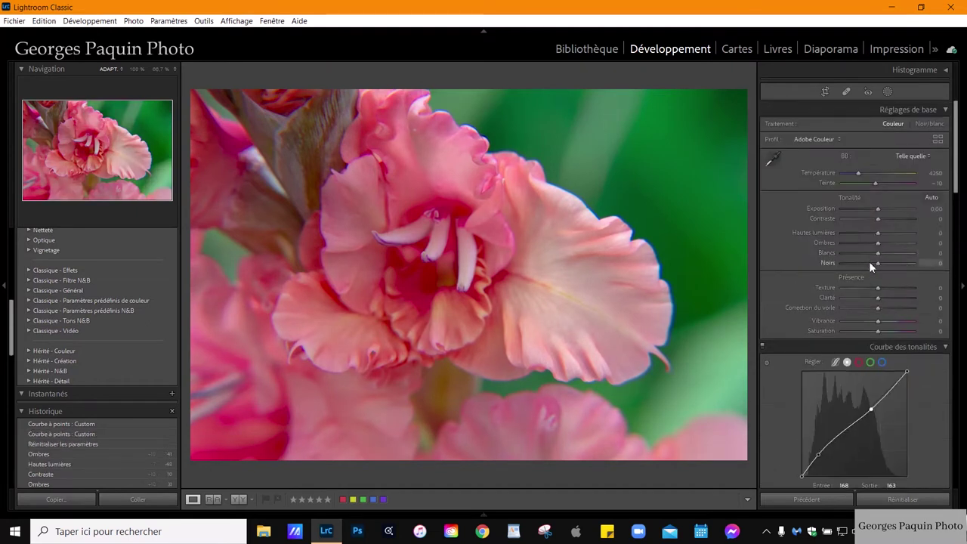
In Réglages de base, set highlights −35, shadows +49, whites +17, blacks −23, contrast +10
{"action": "mouse_move", "coordinate": [879, 263]}
{"action": "left_mouse_down"}
{"action": "mouse_move", "coordinate": [865, 263]}
{"action": "mouse_move", "coordinate": [891, 242]}
{"action": "mouse_move", "coordinate": [881, 252]}
{"action": "mouse_move", "coordinate": [867, 234]}
{"action": "mouse_move", "coordinate": [872, 263]}
{"action": "mouse_move", "coordinate": [896, 244]}
{"action": "mouse_move", "coordinate": [888, 255]}
{"action": "left_mouse_up"}
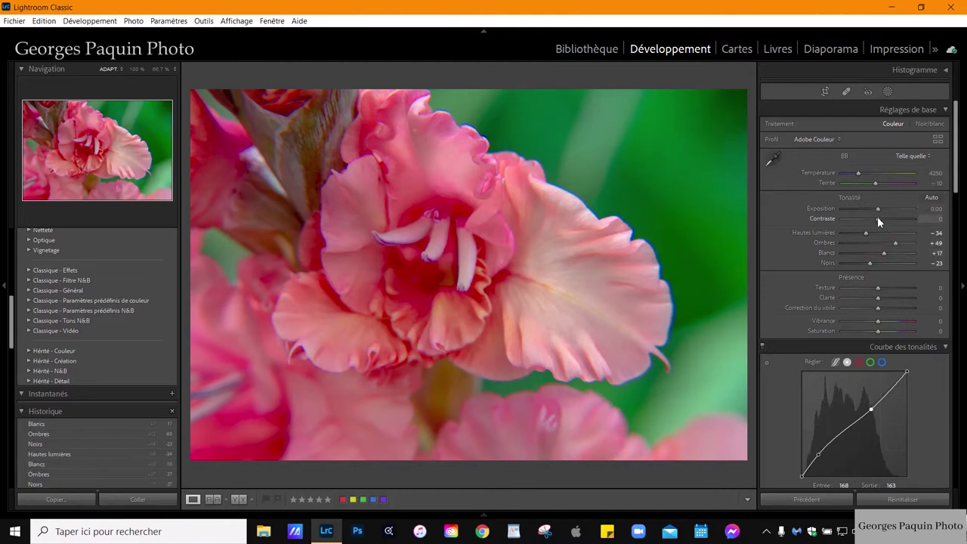
{"action": "left_click_drag", "start_coordinate": [878, 218], "coordinate": [864, 235]}
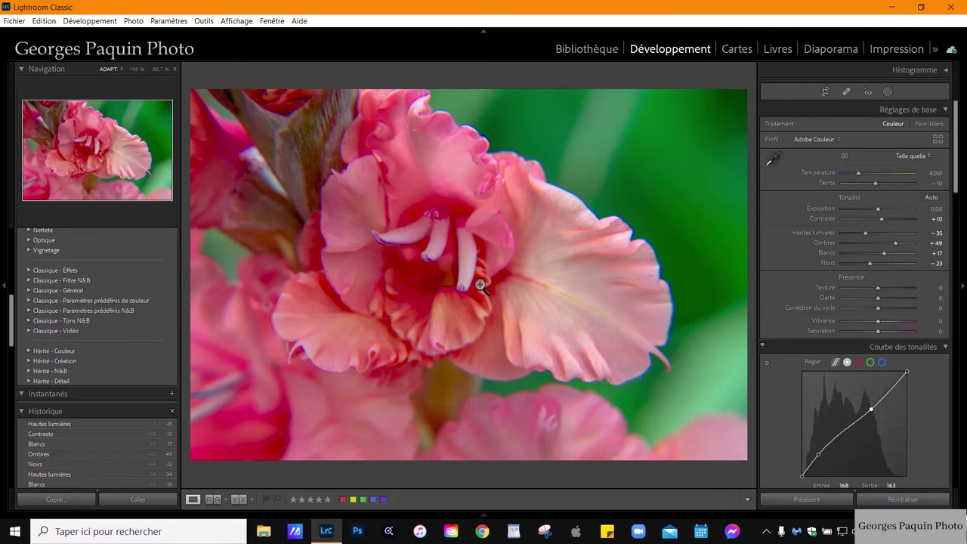
{"action": "left_click", "coordinate": [438, 224]}
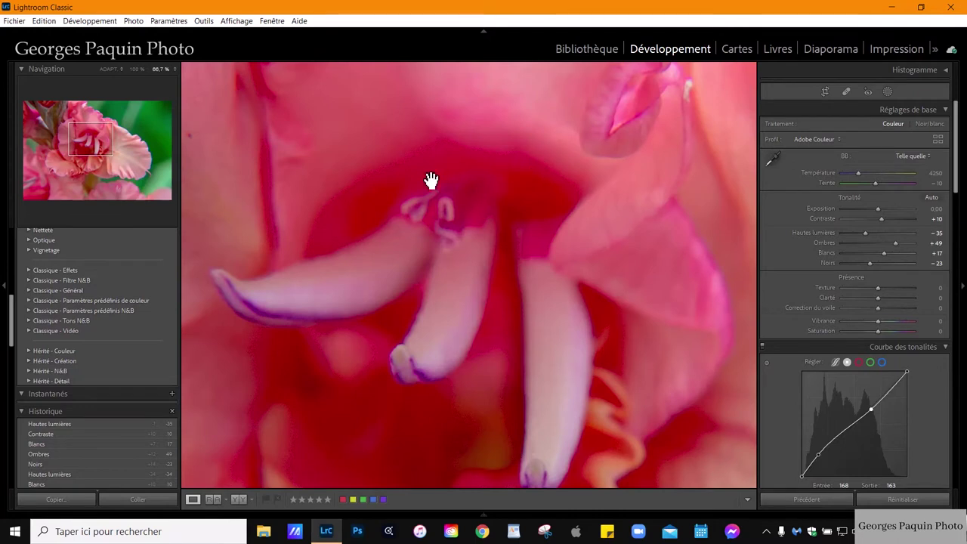
{"action": "left_click", "coordinate": [518, 219]}
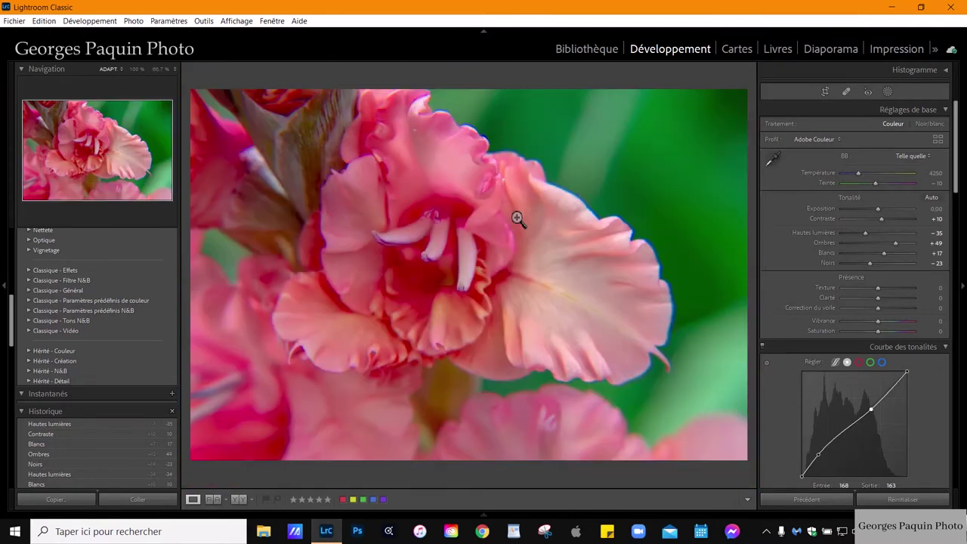
{"action": "left_click", "coordinate": [568, 282]}
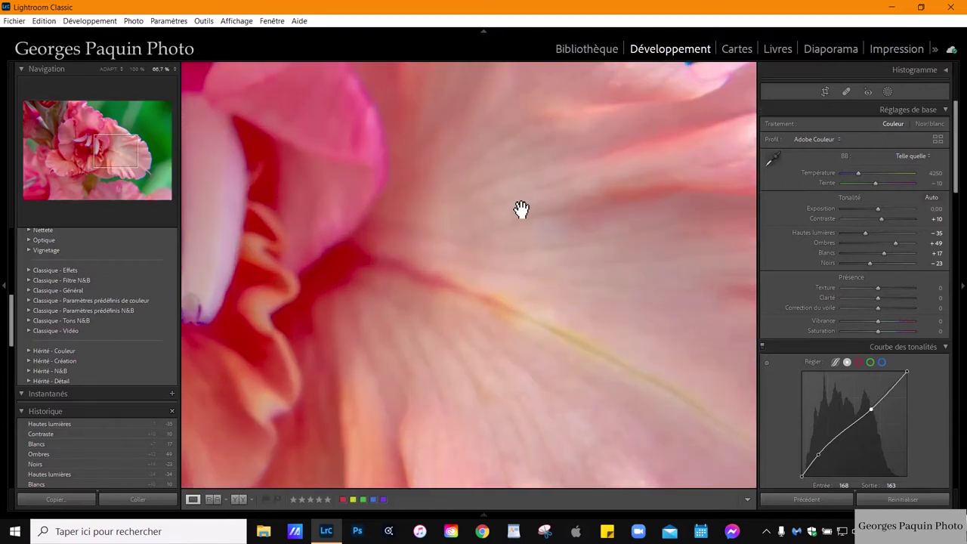
{"action": "left_click", "coordinate": [504, 231]}
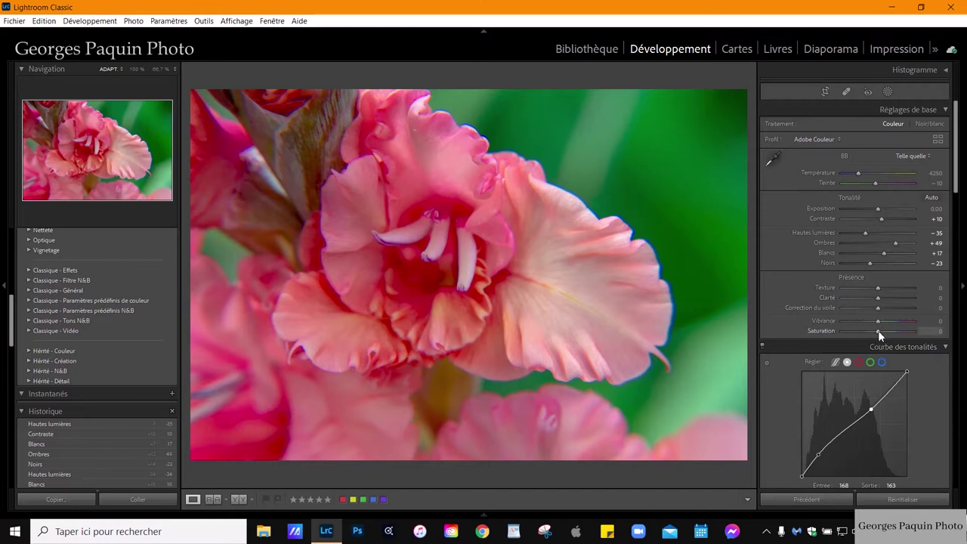
Set saturation to −34 and vibrance to +45, checking the flower centre close up
{"action": "key", "text": "Down"}
{"action": "key", "text": "Down"}
{"action": "key", "text": "Down"}
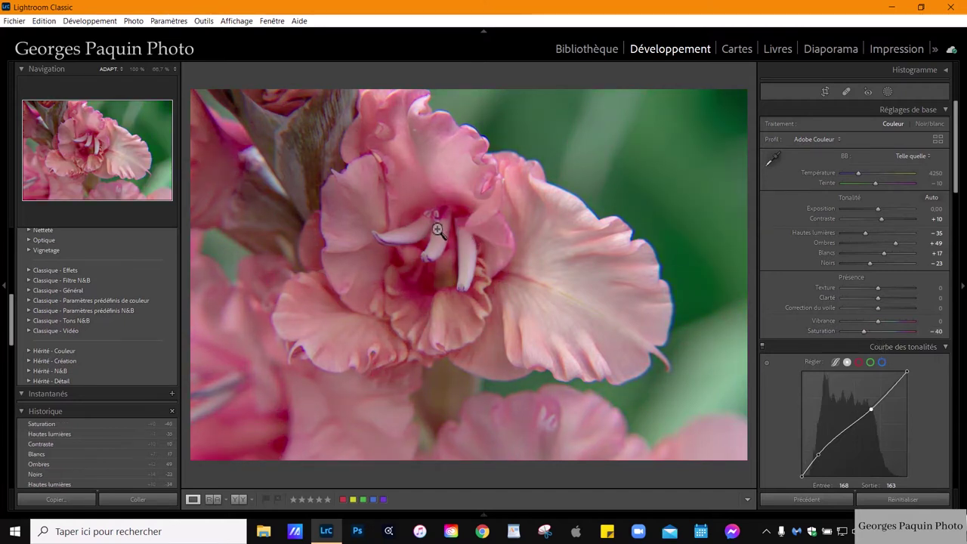
{"action": "left_click", "coordinate": [434, 287]}
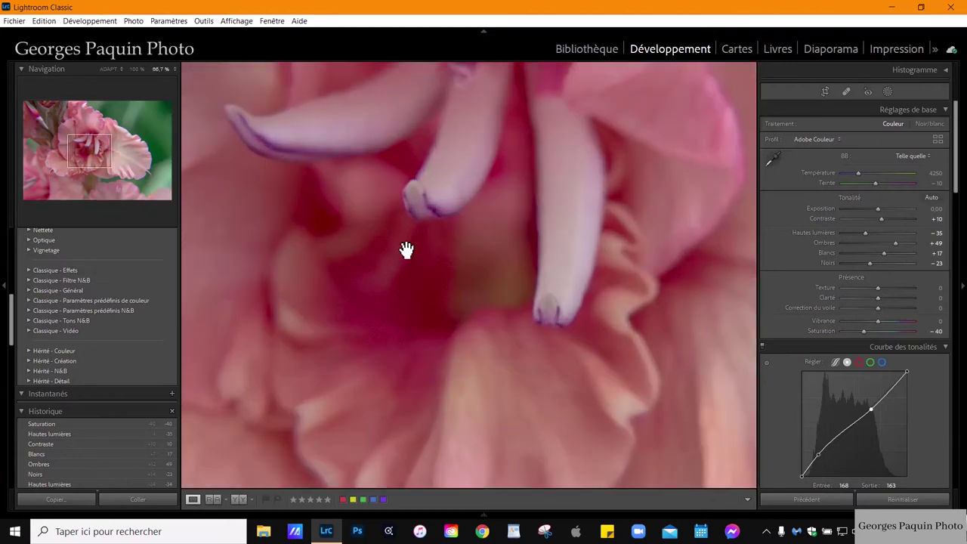
{"action": "left_click_drag", "start_coordinate": [400, 283], "coordinate": [389, 345]}
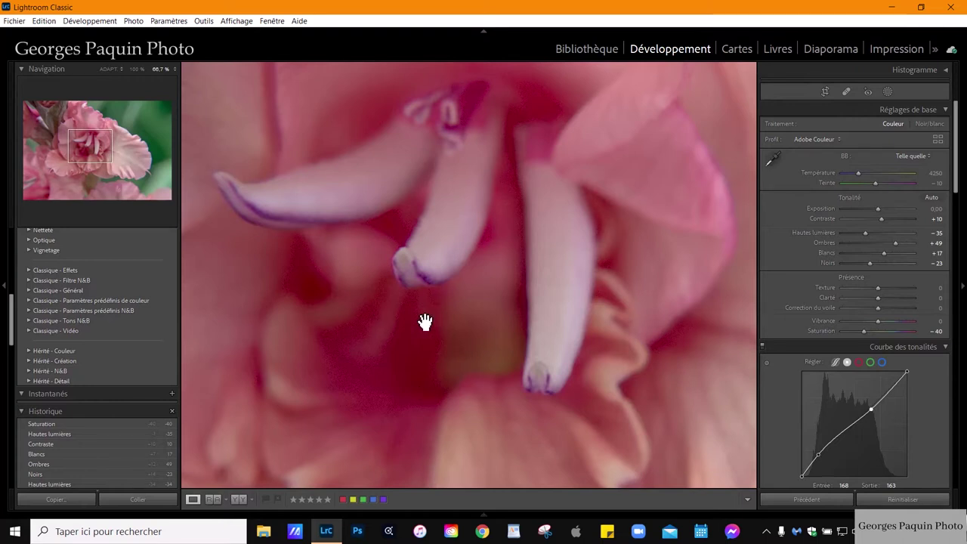
{"action": "key", "text": "ctrl+minus"}
{"action": "key", "text": "ctrl+minus"}
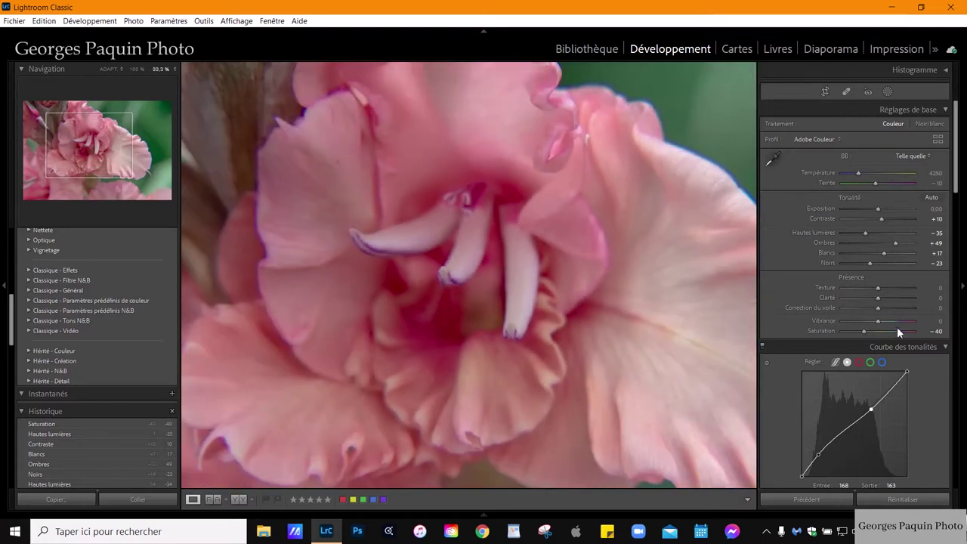
{"action": "scroll", "coordinate": [879, 321], "scroll_direction": "up", "scroll_amount": 9}
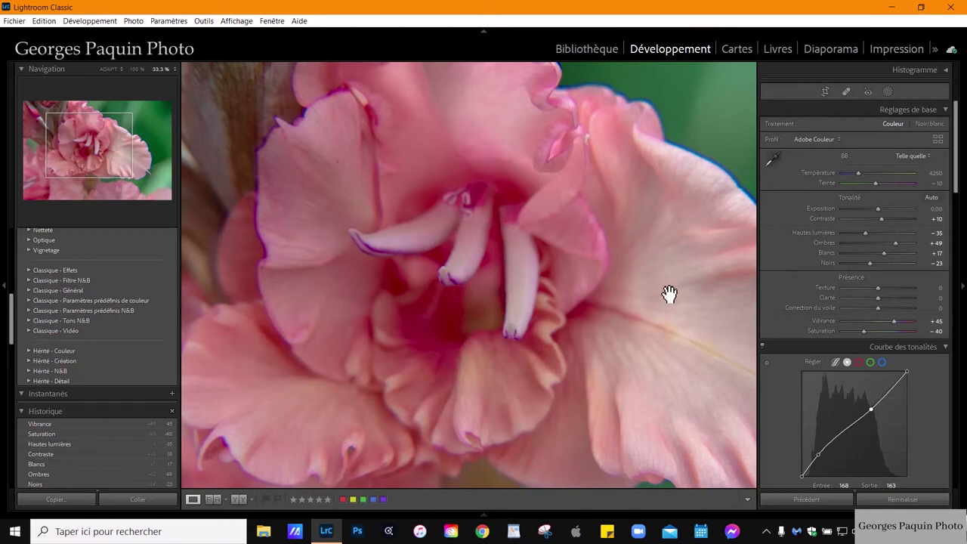
{"action": "left_click", "coordinate": [866, 332]}
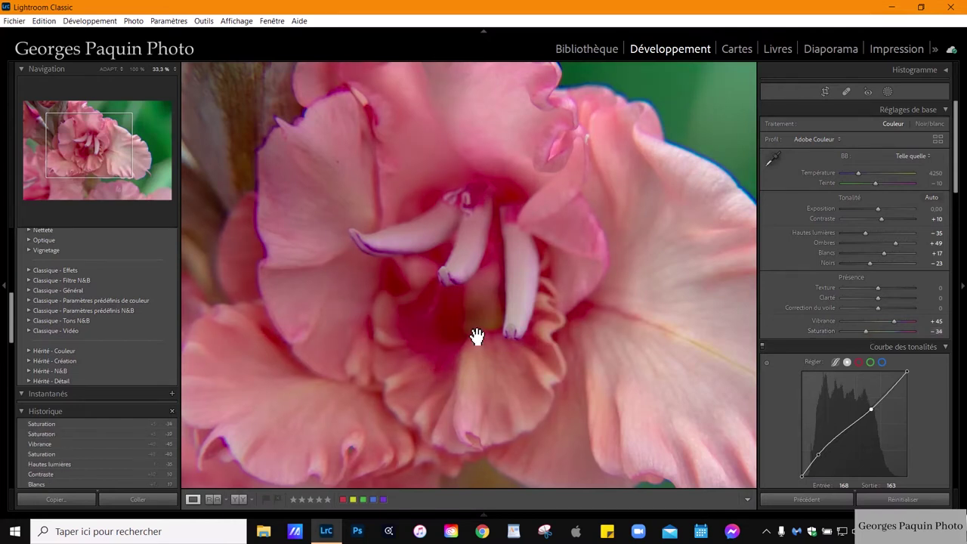
{"action": "left_click", "coordinate": [538, 328]}
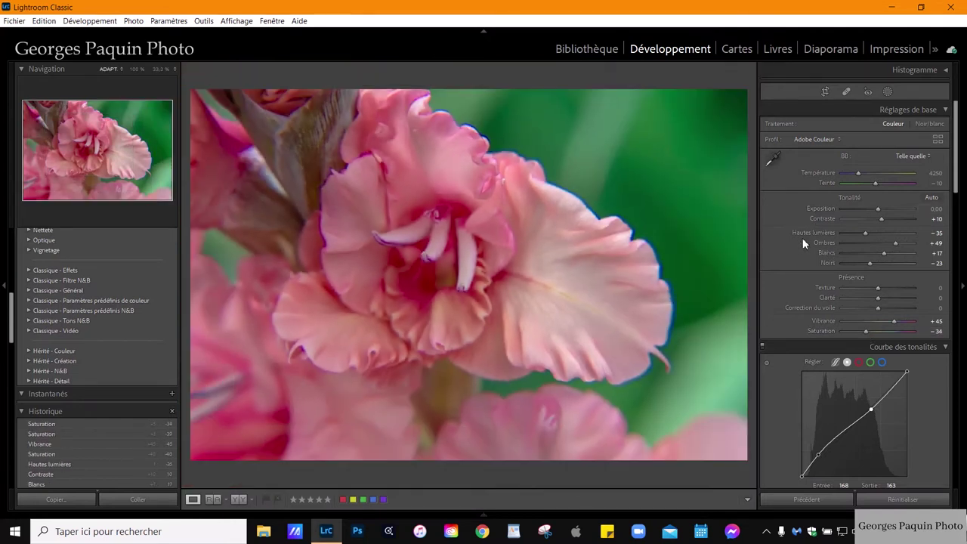
{"action": "scroll", "coordinate": [802, 238], "scroll_direction": "down", "scroll_amount": 5}
Calibrate primaries to red +17/−8, green −18/+24, blue +11/−10, then toggle calibration off to compare
{"action": "scroll", "coordinate": [802, 238], "scroll_direction": "down", "scroll_amount": 3}
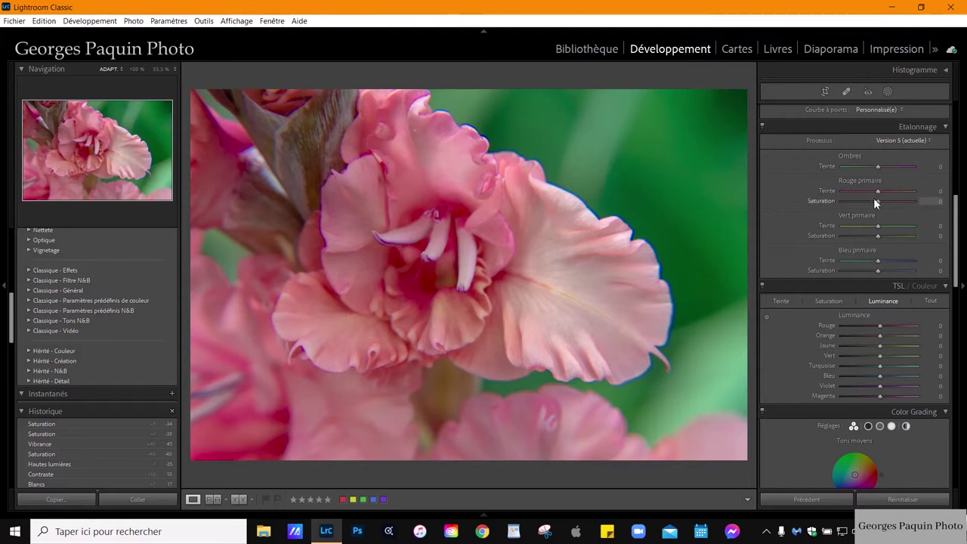
{"action": "mouse_move", "coordinate": [879, 191]}
{"action": "left_mouse_down"}
{"action": "mouse_move", "coordinate": [867, 207]}
{"action": "mouse_move", "coordinate": [889, 197]}
{"action": "mouse_move", "coordinate": [874, 211]}
{"action": "mouse_move", "coordinate": [893, 198]}
{"action": "left_mouse_up"}
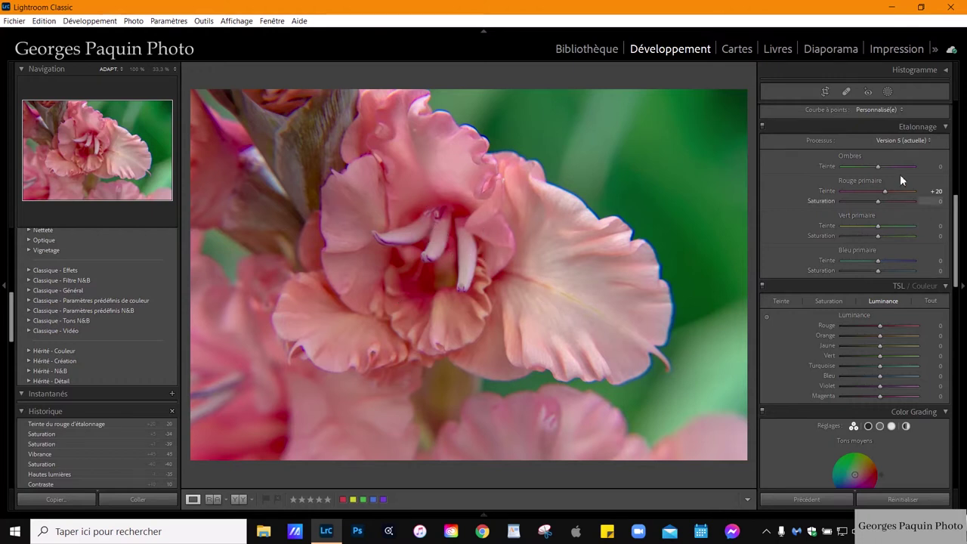
{"action": "left_click_drag", "start_coordinate": [885, 192], "coordinate": [884, 192]}
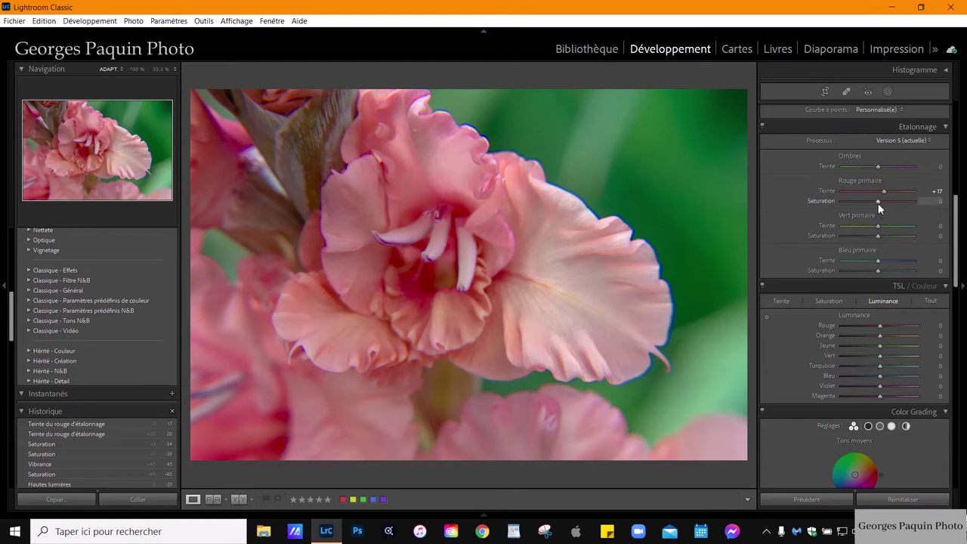
{"action": "mouse_move", "coordinate": [879, 203]}
{"action": "left_mouse_down"}
{"action": "mouse_move", "coordinate": [870, 211]}
{"action": "mouse_move", "coordinate": [906, 227]}
{"action": "mouse_move", "coordinate": [852, 259]}
{"action": "mouse_move", "coordinate": [889, 257]}
{"action": "mouse_move", "coordinate": [876, 288]}
{"action": "left_mouse_up"}
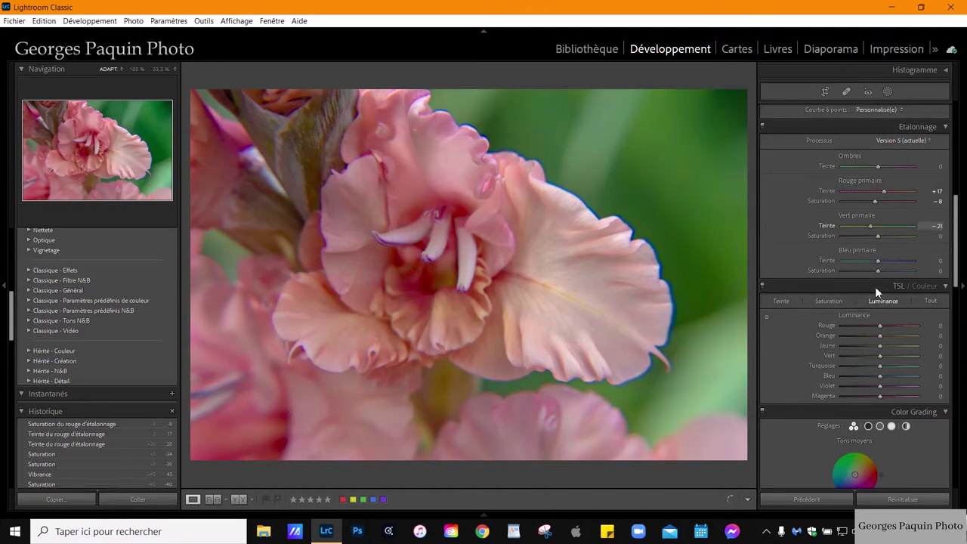
{"action": "left_click_drag", "start_coordinate": [875, 286], "coordinate": [871, 299]}
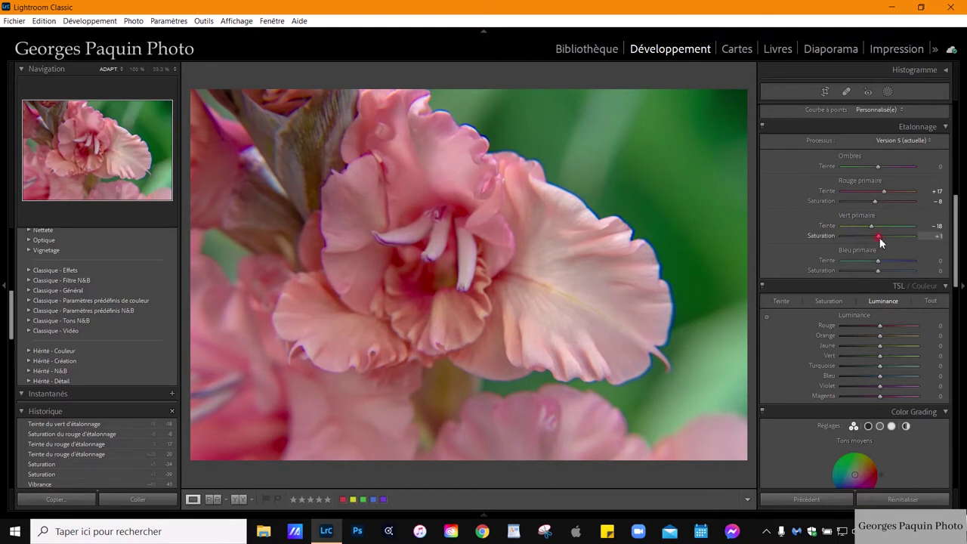
{"action": "left_click_drag", "start_coordinate": [879, 237], "coordinate": [886, 237]}
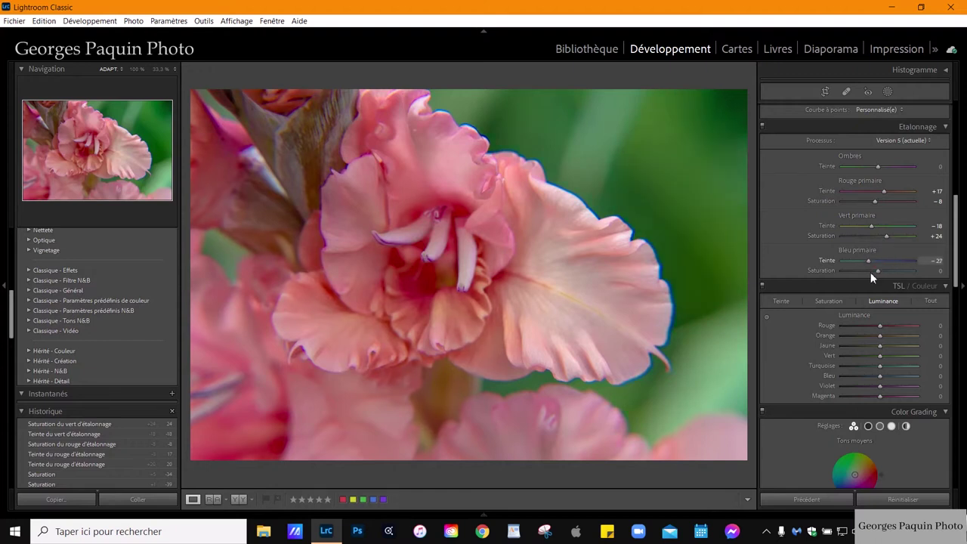
{"action": "mouse_move", "coordinate": [878, 261]}
{"action": "left_mouse_down"}
{"action": "mouse_move", "coordinate": [891, 264]}
{"action": "mouse_move", "coordinate": [873, 272]}
{"action": "left_mouse_up"}
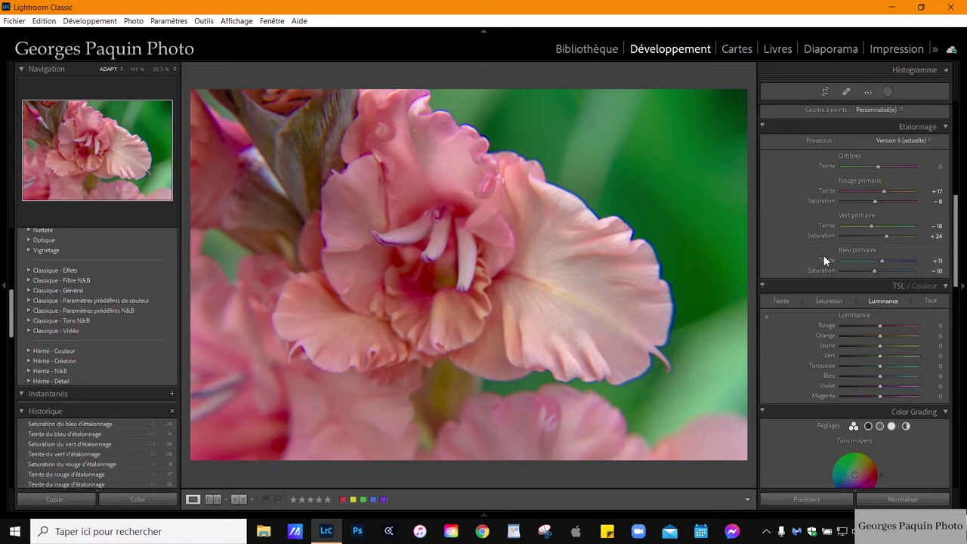
{"action": "left_click", "coordinate": [763, 128]}
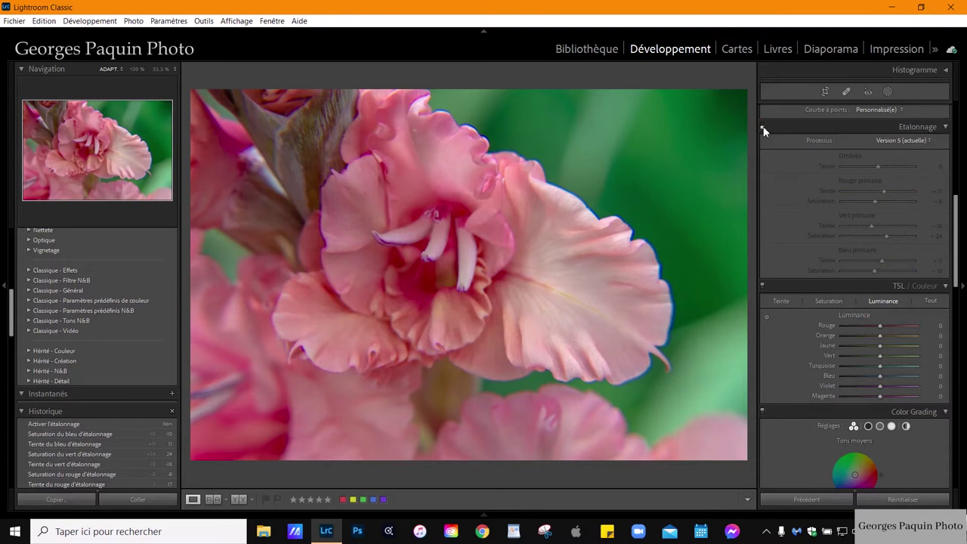
Switch calibration back on and move the panel toward HSL / Color
{"action": "left_click", "coordinate": [763, 129]}
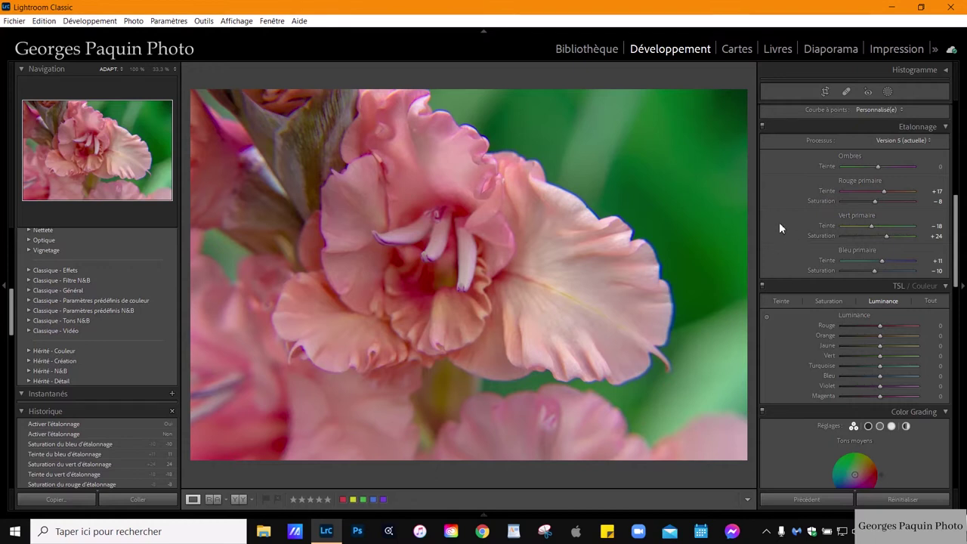
{"action": "scroll", "coordinate": [779, 223], "scroll_direction": "down", "scroll_amount": 3}
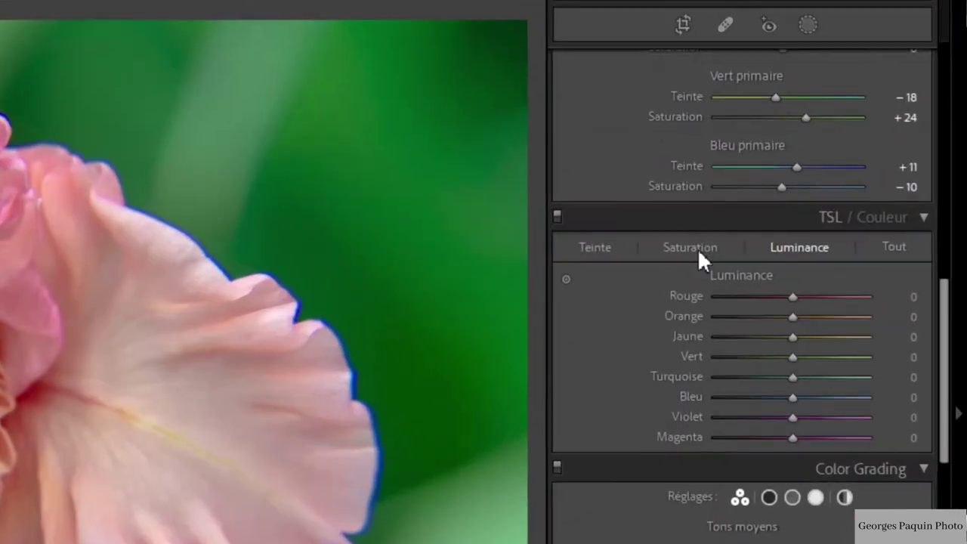
Mute the green background with the targeted tool: saturation −57, hue −72, luminance −78
{"action": "left_click", "coordinate": [699, 252]}
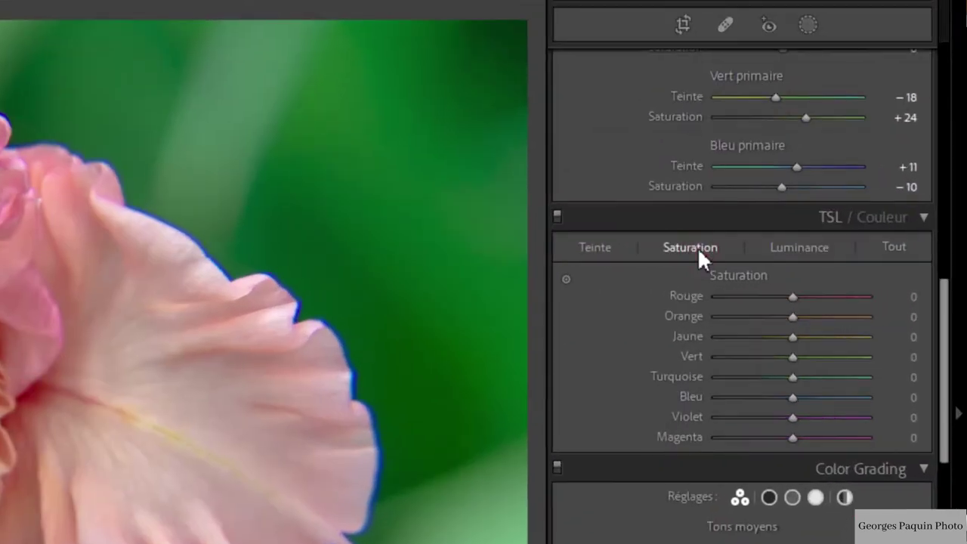
{"action": "left_click", "coordinate": [565, 278]}
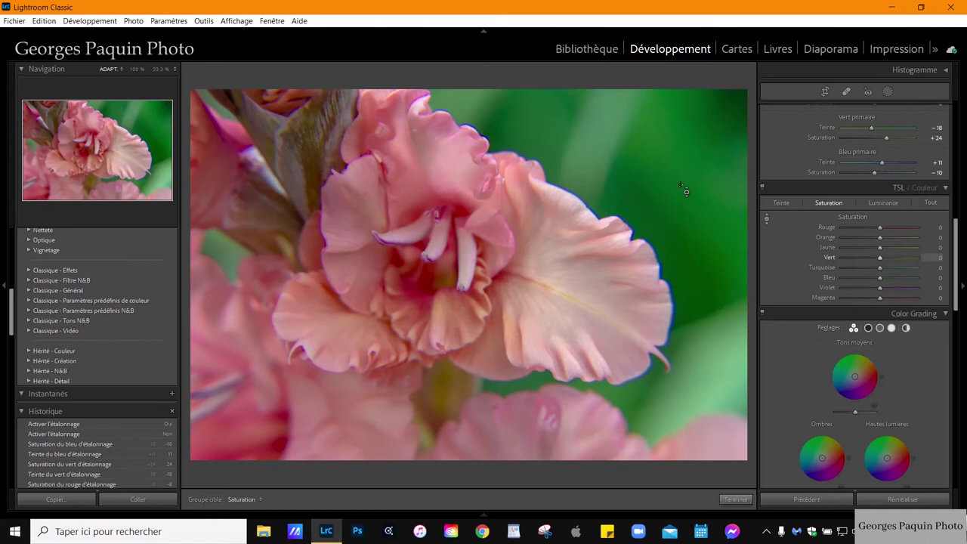
{"action": "left_click_drag", "start_coordinate": [686, 188], "coordinate": [686, 233]}
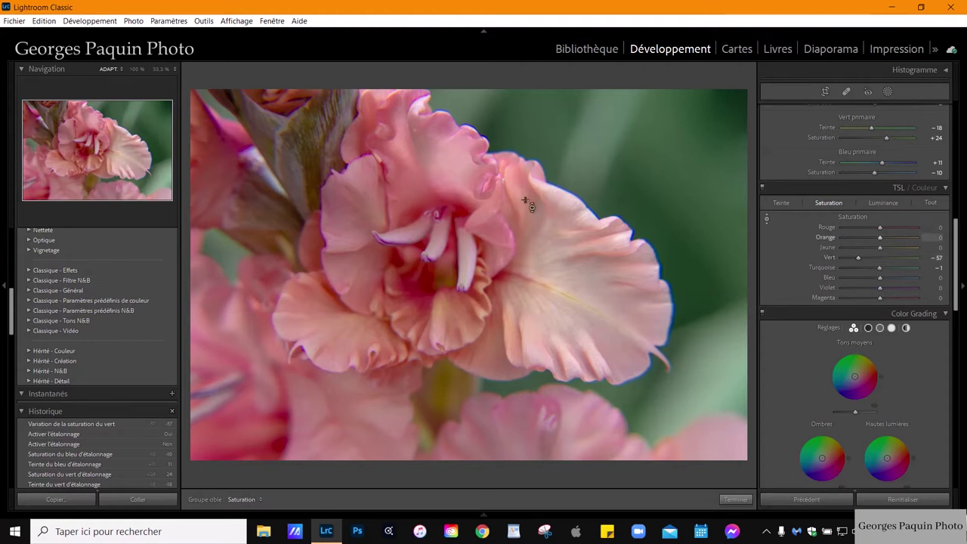
{"action": "left_click", "coordinate": [782, 202]}
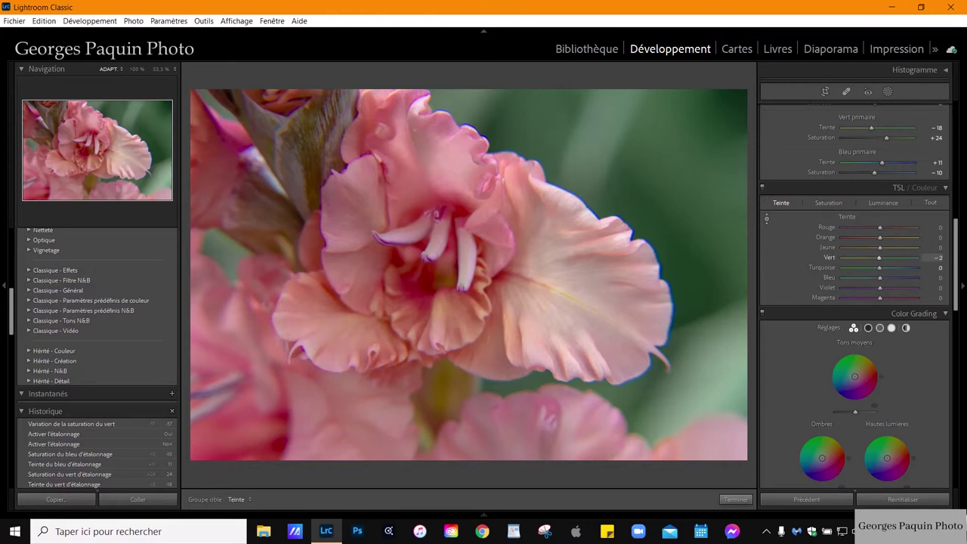
{"action": "left_click_drag", "start_coordinate": [680, 189], "coordinate": [680, 241]}
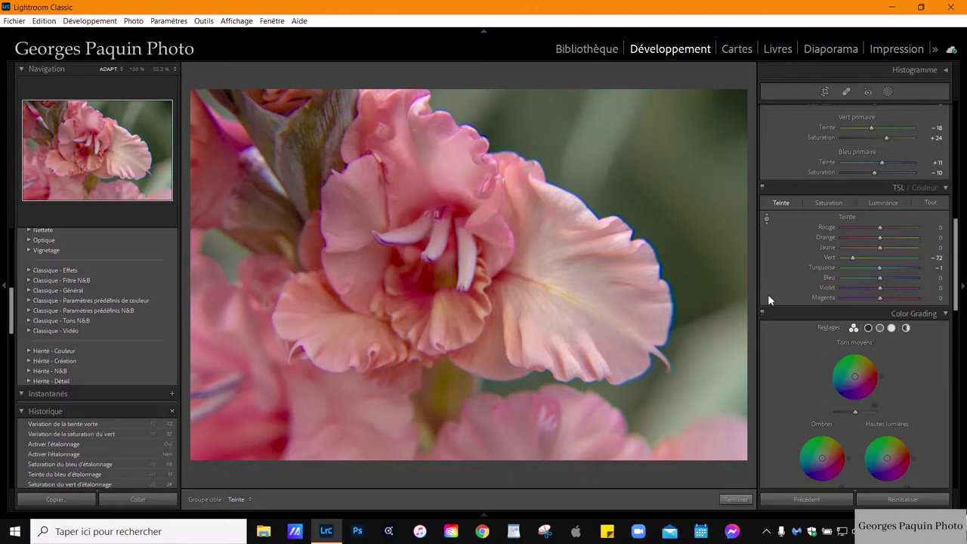
{"action": "left_click", "coordinate": [887, 202]}
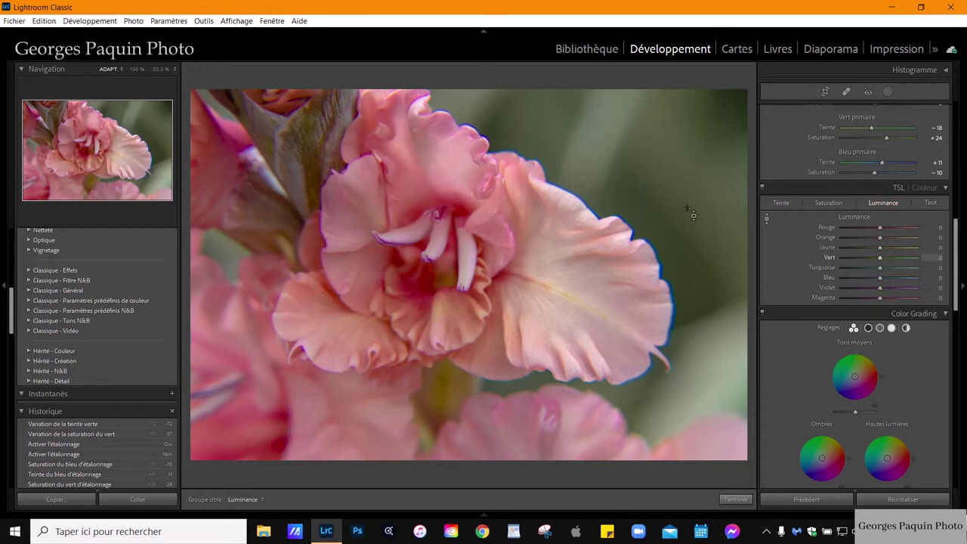
{"action": "left_click_drag", "start_coordinate": [690, 213], "coordinate": [690, 330]}
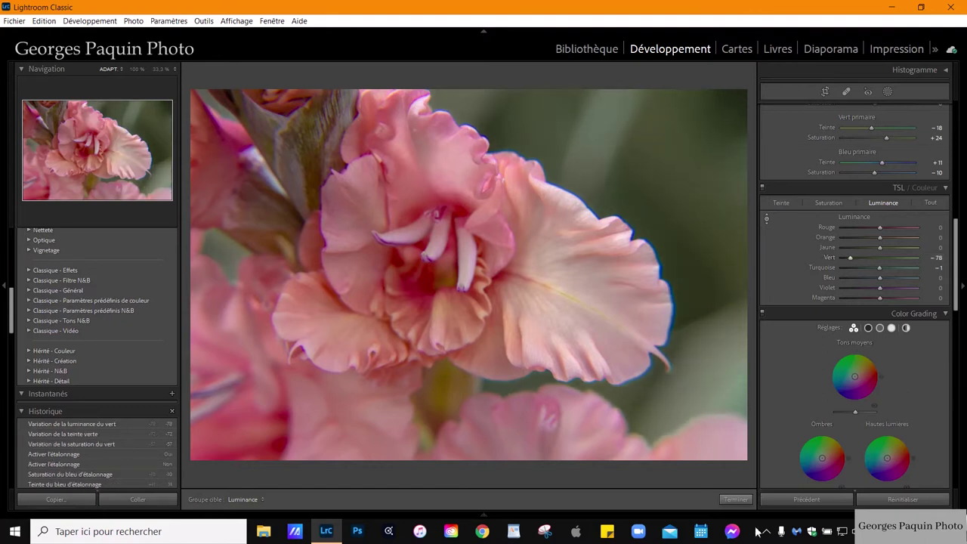
{"action": "left_click", "coordinate": [736, 500]}
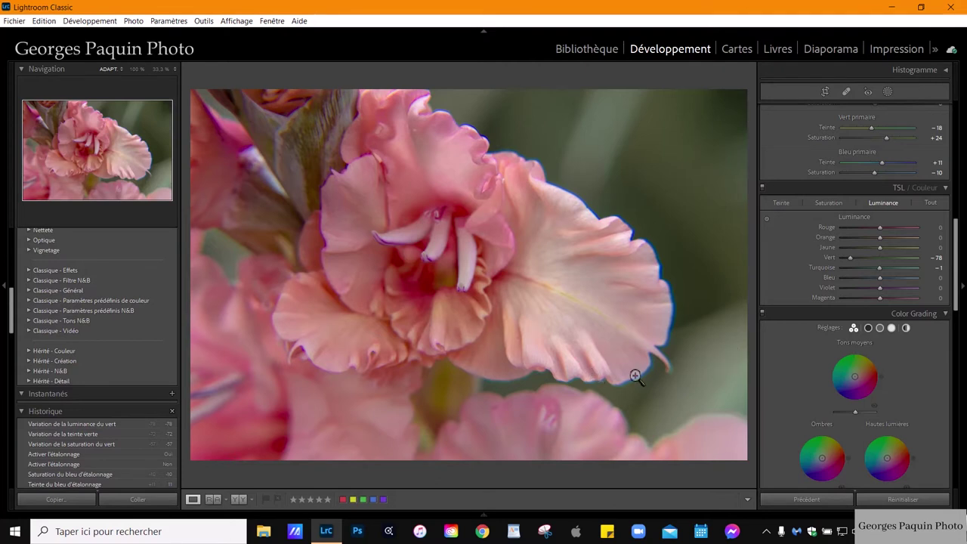
Zoom to 100% on the petal tip's blue fringing, then bring up Lens Corrections
{"action": "left_click", "coordinate": [661, 370]}
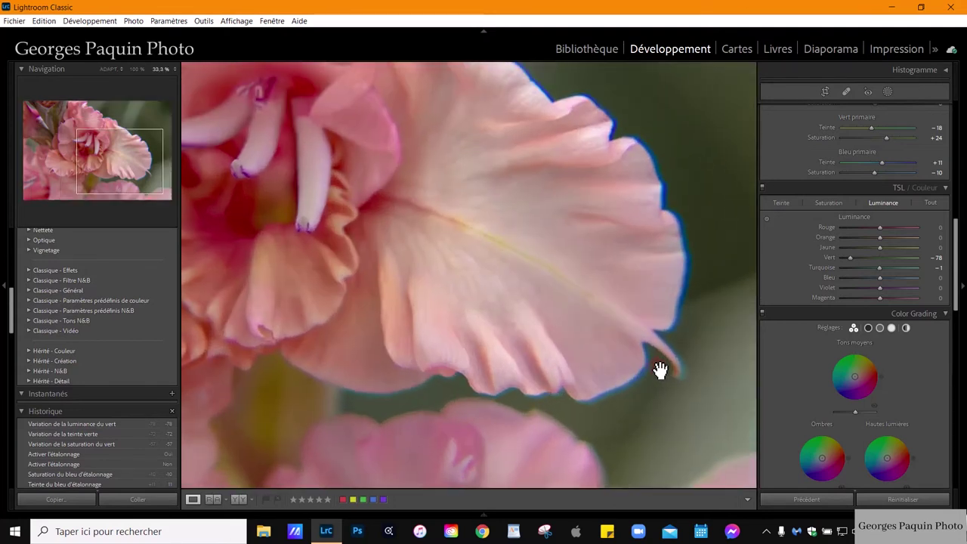
{"action": "key", "text": "ctrl+equal"}
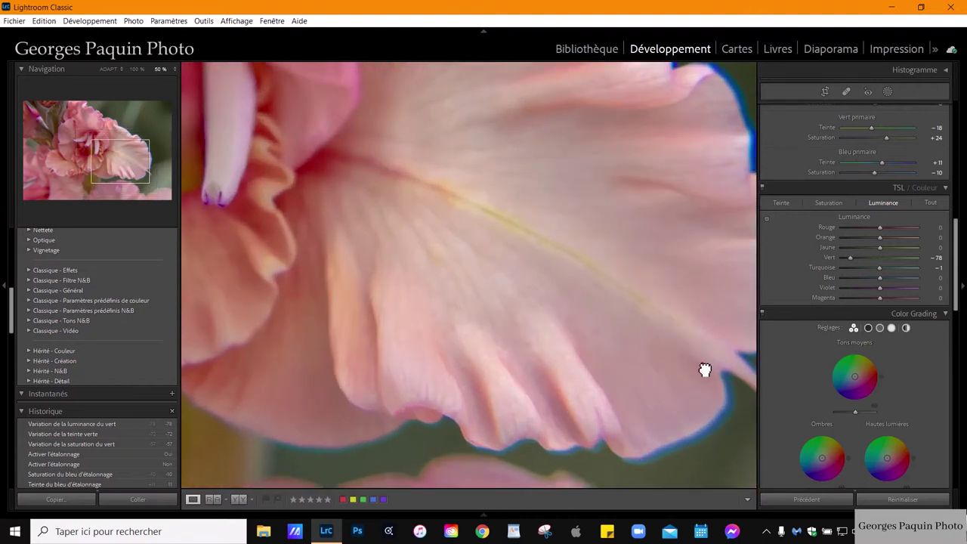
{"action": "left_click_drag", "start_coordinate": [703, 371], "coordinate": [501, 267]}
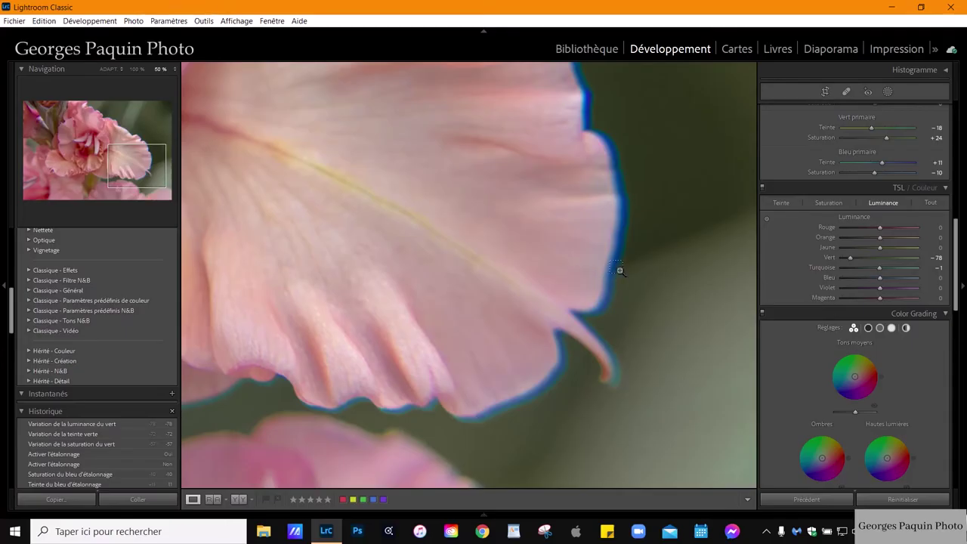
{"action": "key", "text": "ctrl+equal"}
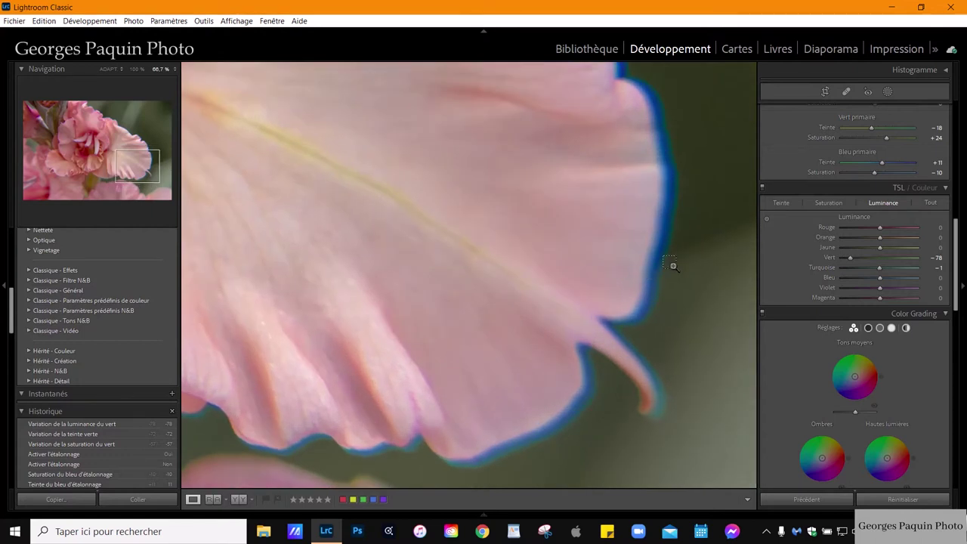
{"action": "left_click", "coordinate": [673, 265]}
{"action": "left_click_drag", "start_coordinate": [676, 262], "coordinate": [511, 291]}
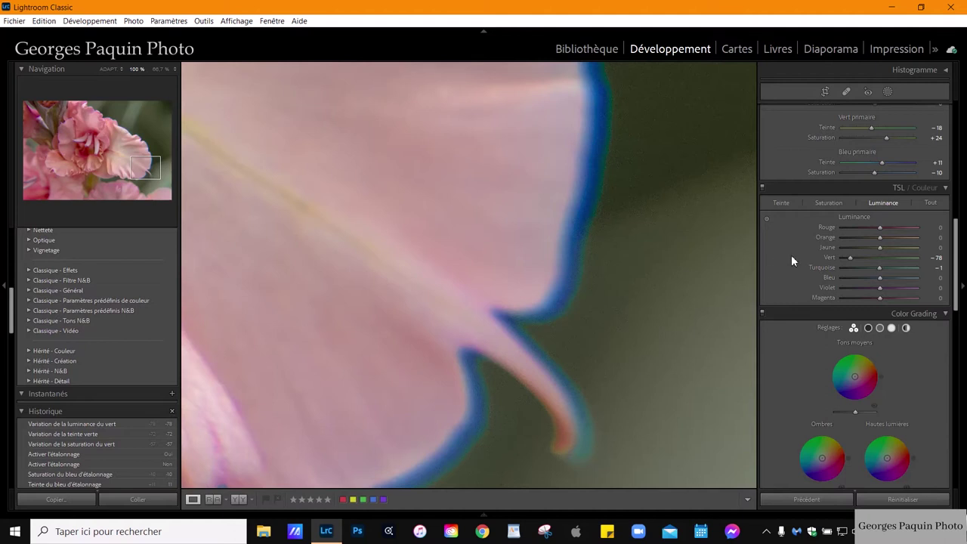
{"action": "scroll", "coordinate": [791, 254], "scroll_direction": "up", "scroll_amount": 3}
{"action": "scroll", "coordinate": [791, 254], "scroll_direction": "down", "scroll_amount": 5}
{"action": "scroll", "coordinate": [792, 260], "scroll_direction": "down", "scroll_amount": 5}
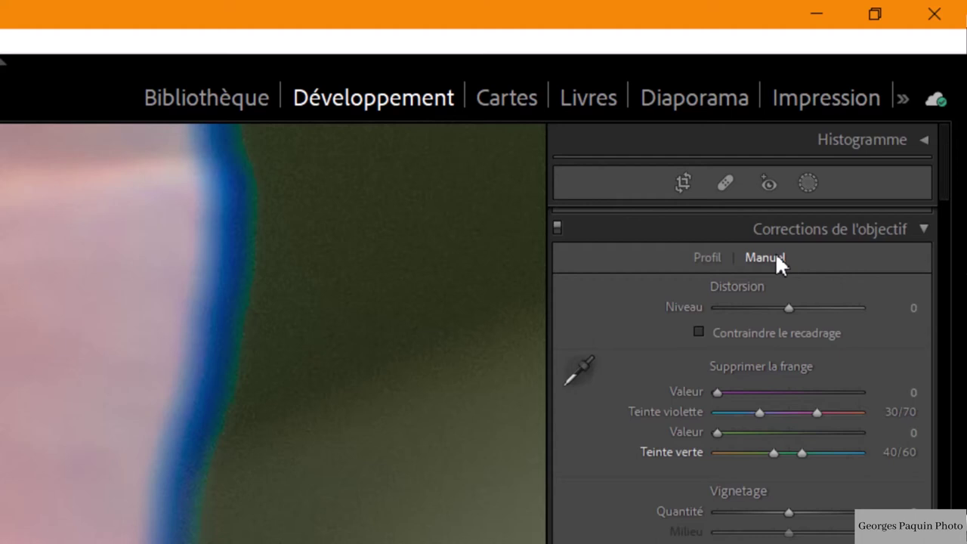
Enable chromatic aberration removal and profile corrections, loading the Nikon 18-105mm profile
{"action": "left_click", "coordinate": [718, 255]}
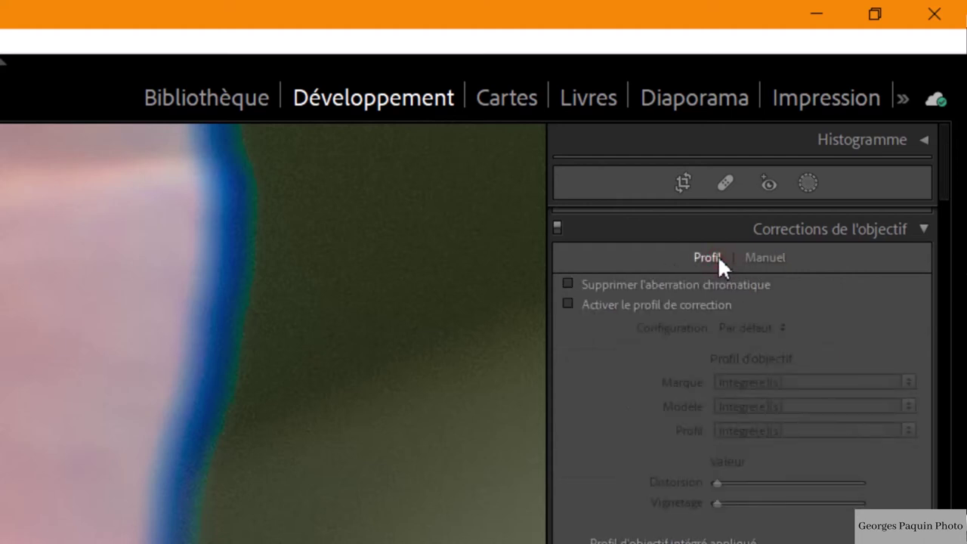
{"action": "left_click", "coordinate": [659, 282]}
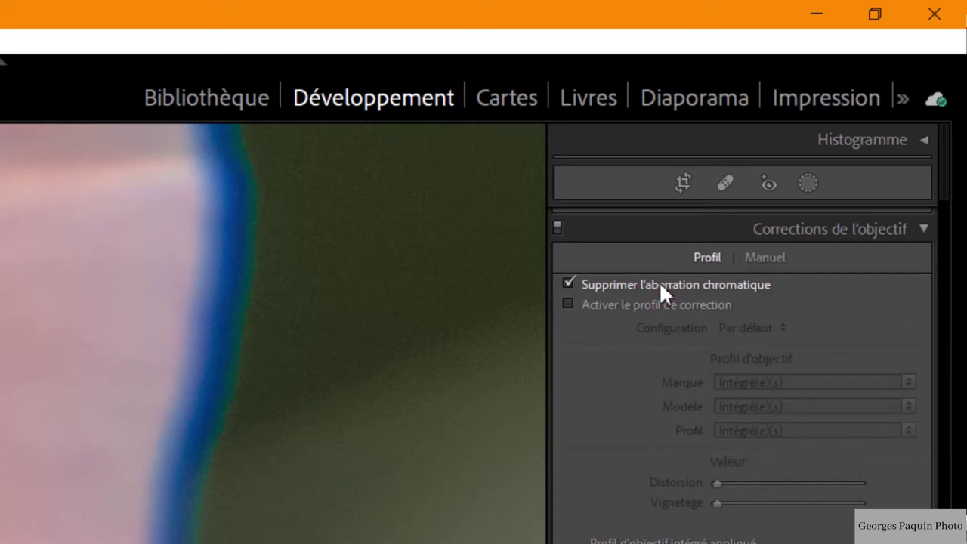
{"action": "left_click", "coordinate": [603, 305]}
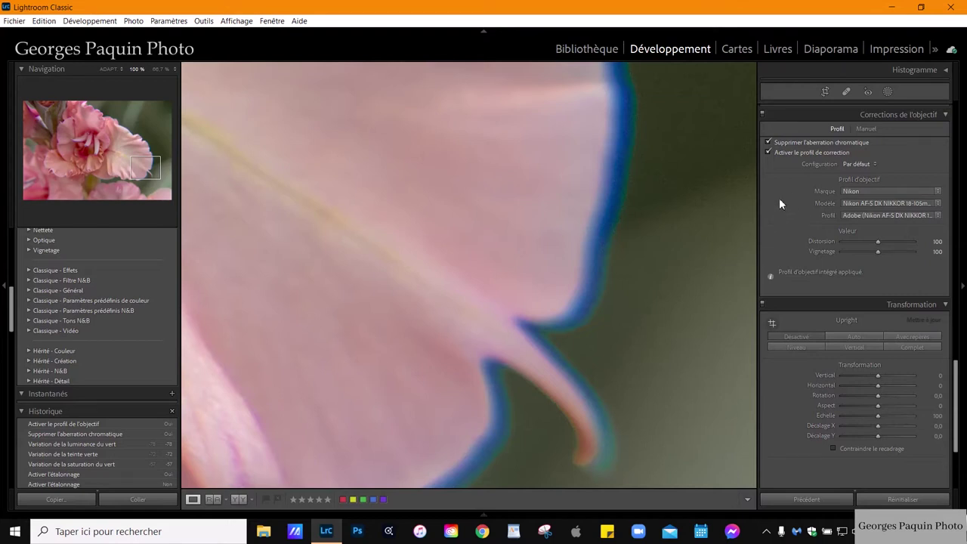
Zoom out from the petal close-up and pan to the flower centre
{"action": "left_click", "coordinate": [563, 242]}
{"action": "left_click_drag", "start_coordinate": [330, 268], "coordinate": [509, 304]}
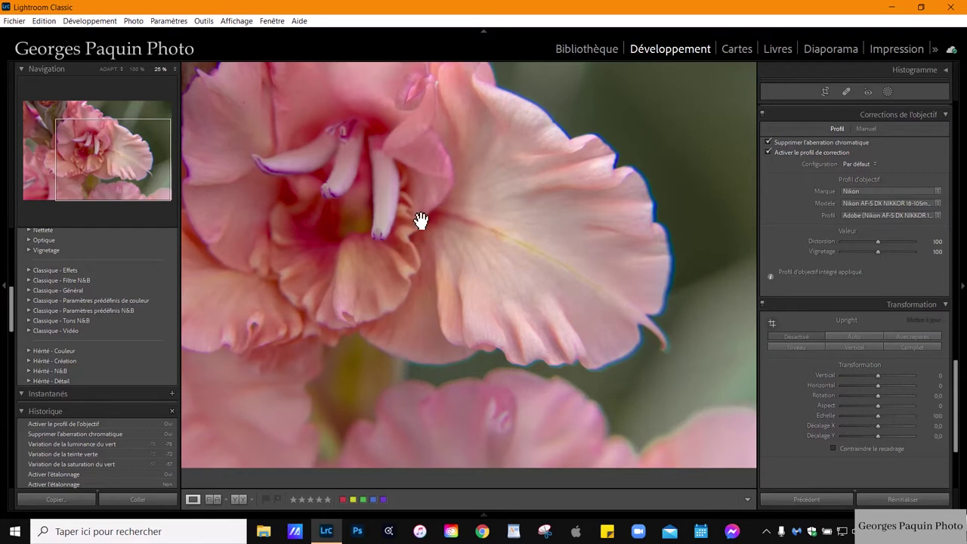
{"action": "left_click_drag", "start_coordinate": [368, 209], "coordinate": [415, 225]}
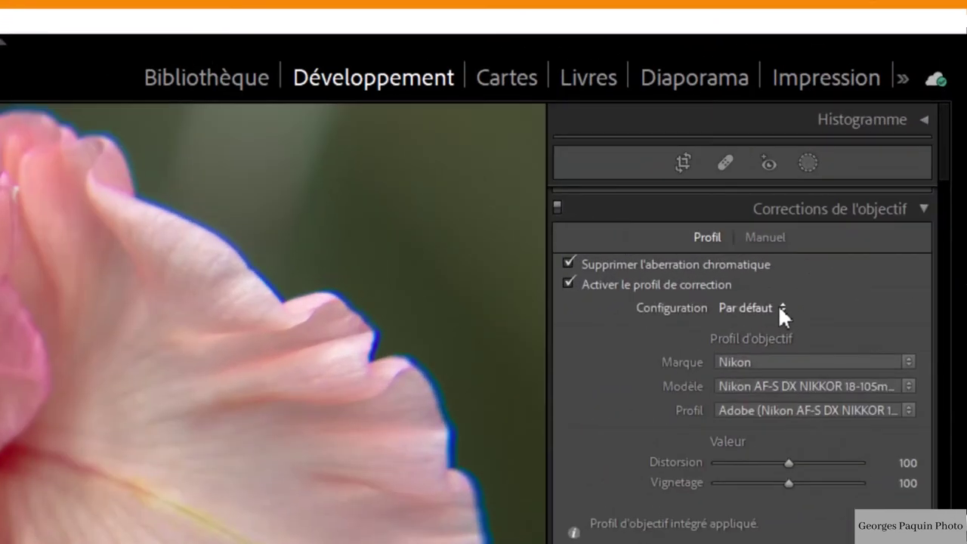
{"action": "left_click", "coordinate": [782, 305]}
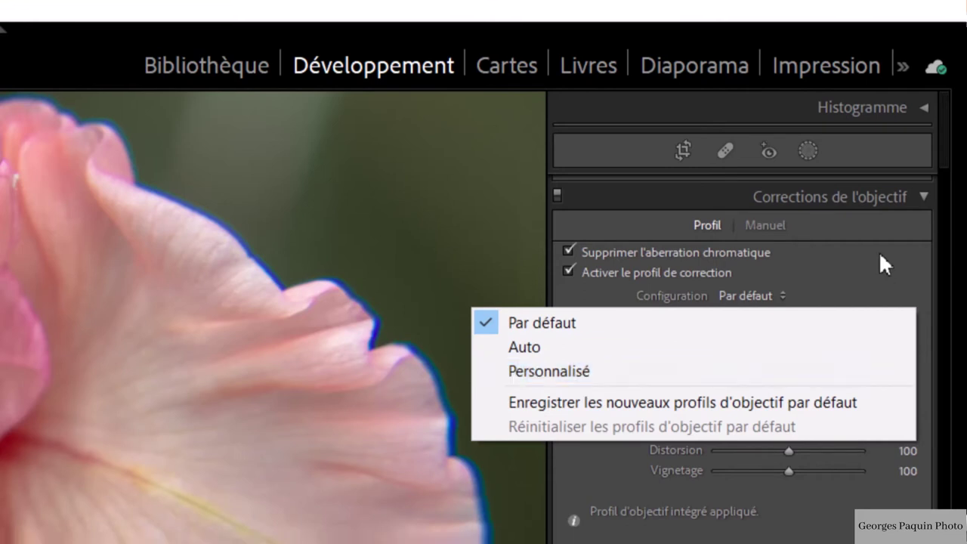
{"action": "left_click", "coordinate": [877, 252]}
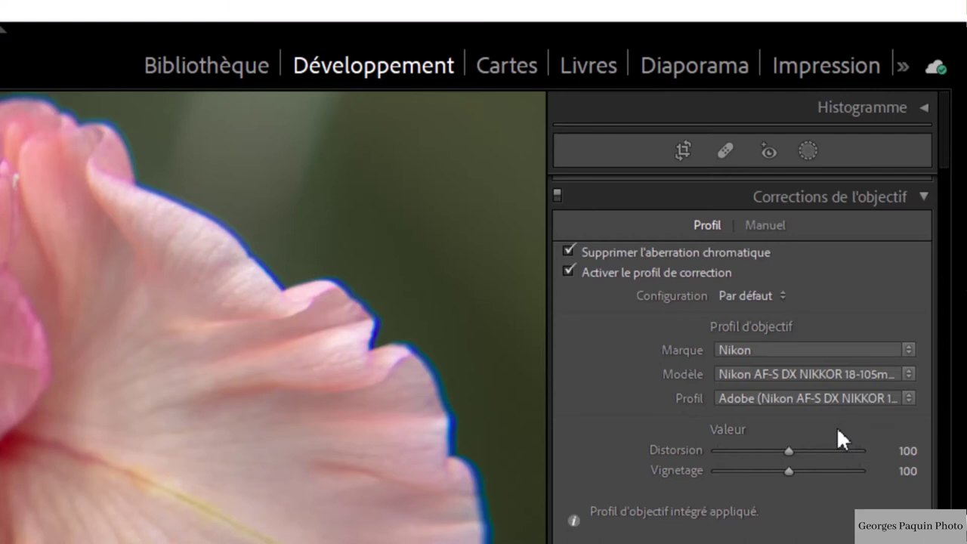
{"action": "left_click", "coordinate": [907, 398]}
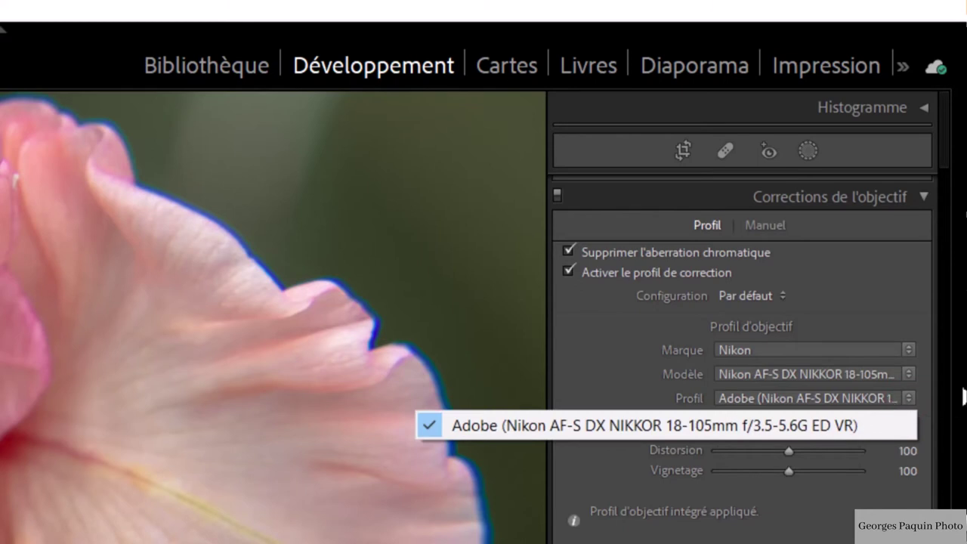
{"action": "left_click", "coordinate": [910, 368]}
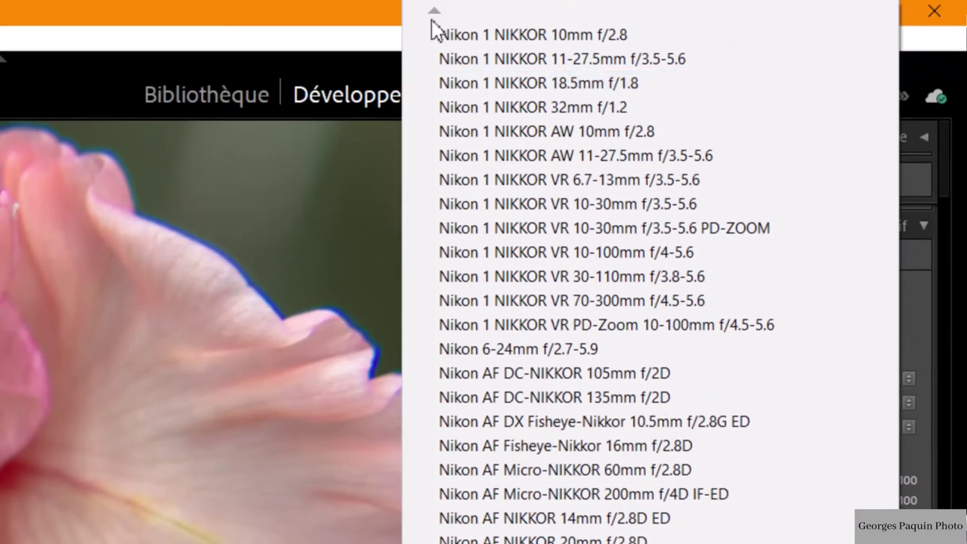
{"action": "scroll", "coordinate": [487, 521], "scroll_direction": "down", "scroll_amount": 6}
{"action": "left_click", "coordinate": [485, 523]}
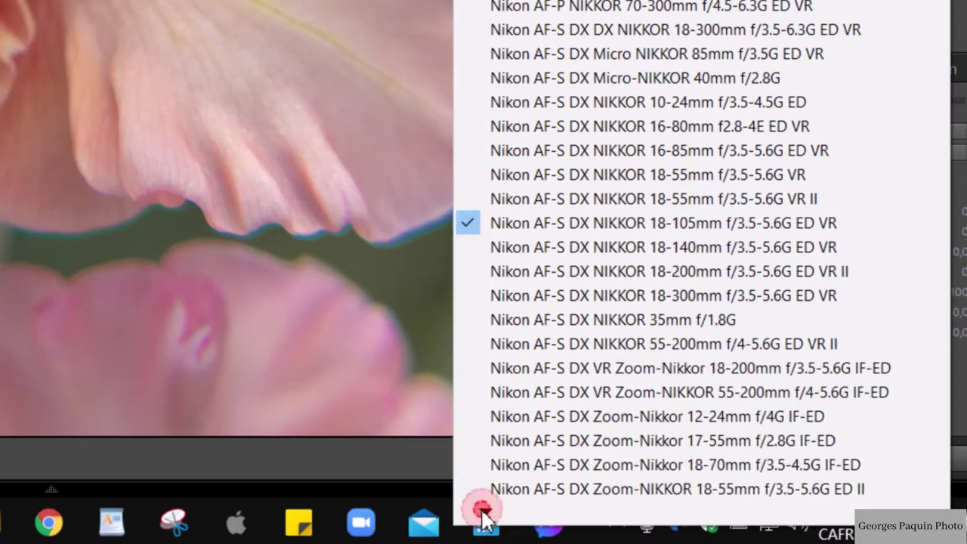
{"action": "scroll", "coordinate": [695, 61], "scroll_direction": "up", "scroll_amount": 6}
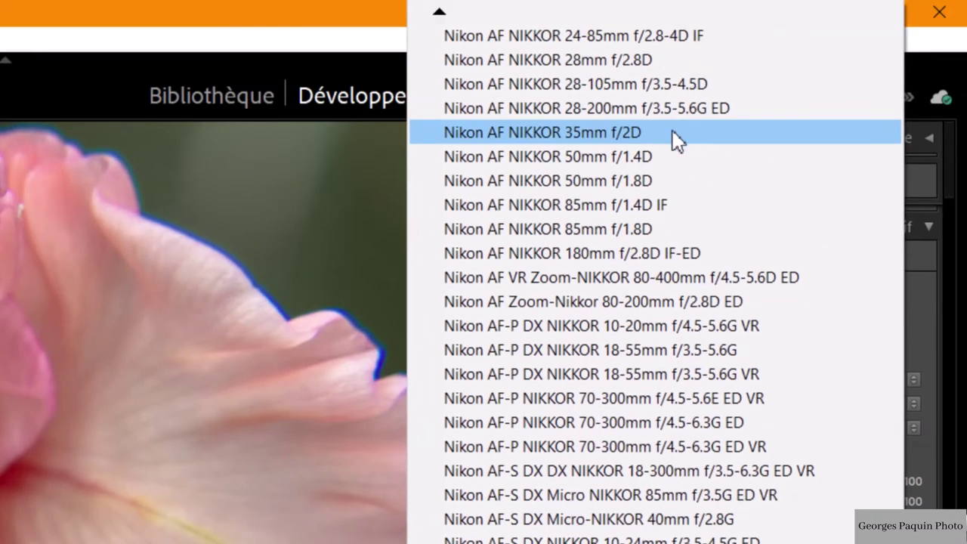
{"action": "scroll", "coordinate": [680, 423], "scroll_direction": "down", "scroll_amount": 5}
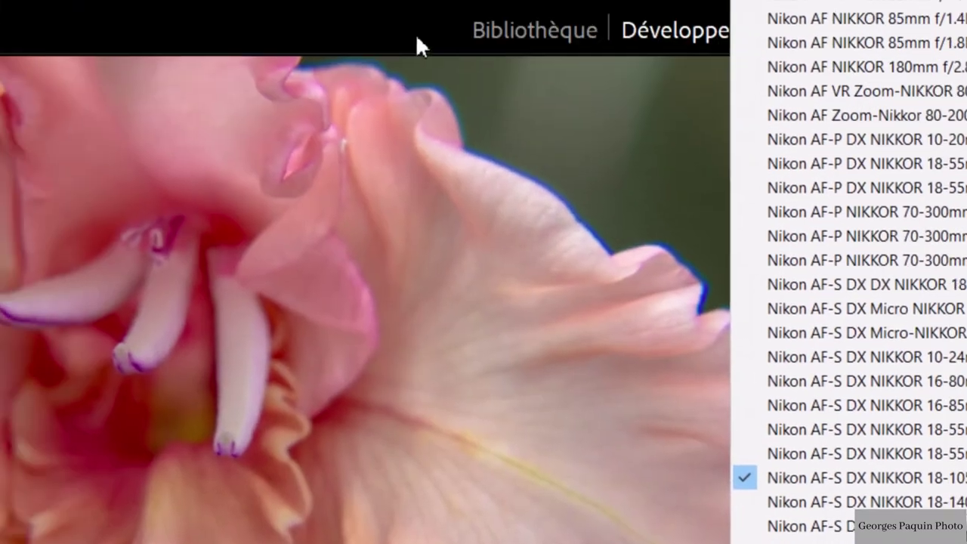
{"action": "left_click", "coordinate": [559, 106]}
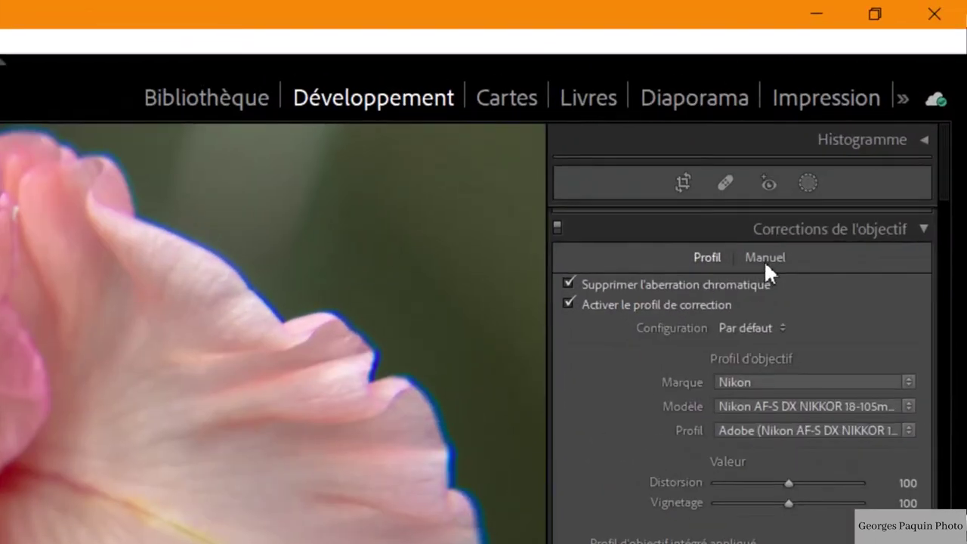
Zoom to 66.7% on the petal's blue-fringed right edge with the Manual fringe eyedropper ready
{"action": "left_click", "coordinate": [866, 130]}
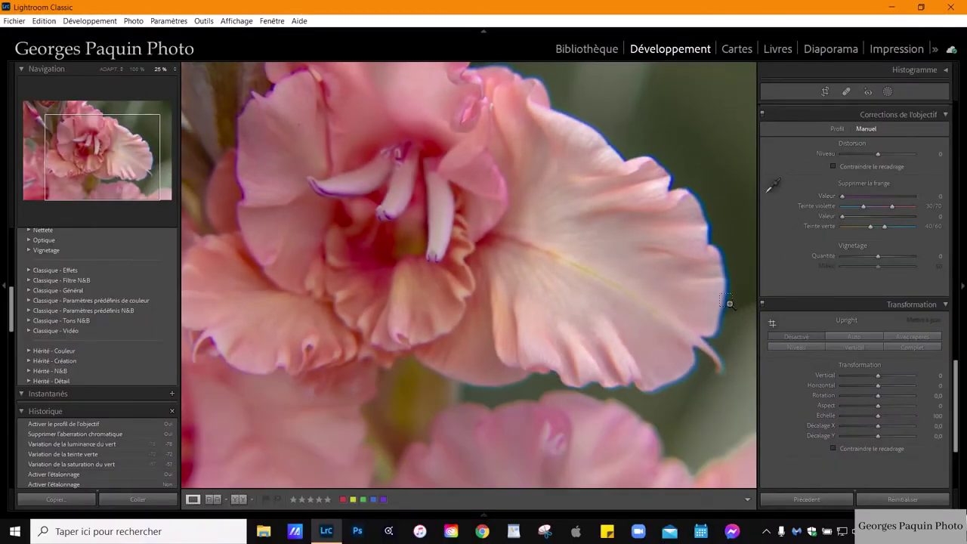
{"action": "left_click", "coordinate": [729, 303]}
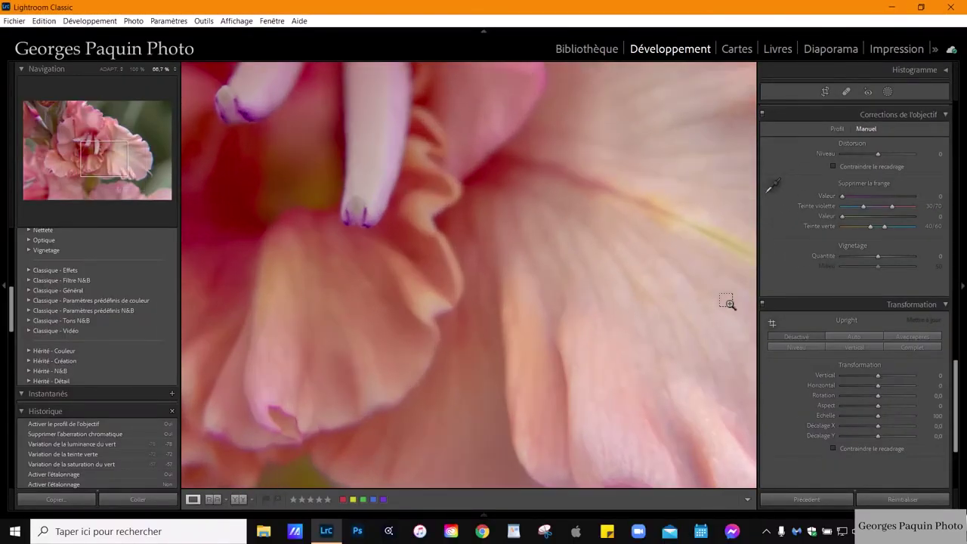
{"action": "left_click_drag", "start_coordinate": [158, 173], "coordinate": [165, 176]}
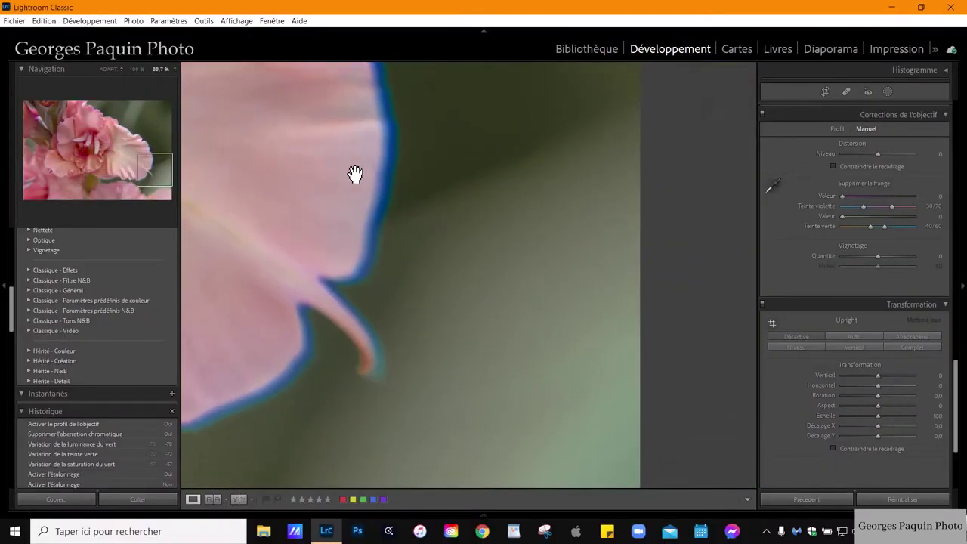
{"action": "left_click_drag", "start_coordinate": [354, 173], "coordinate": [468, 216]}
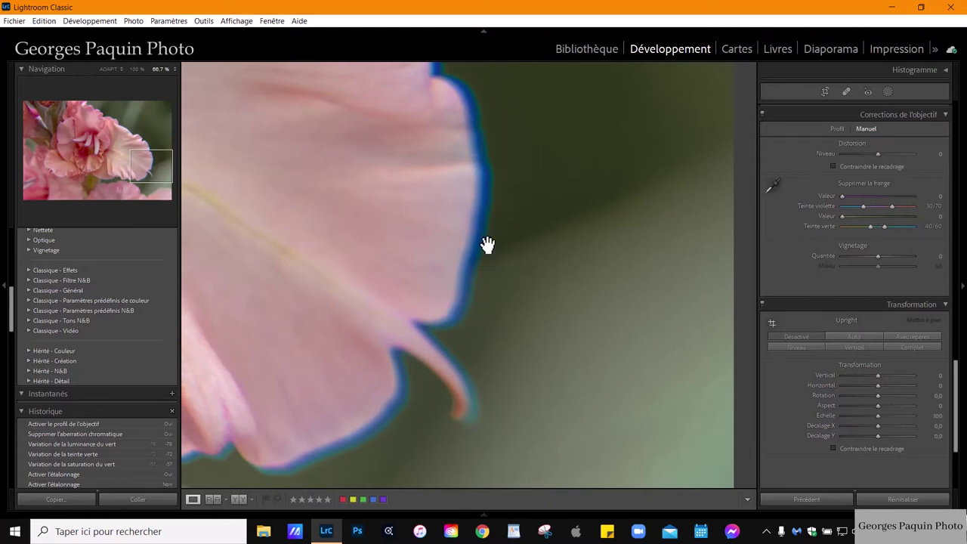
{"action": "left_click", "coordinate": [774, 188]}
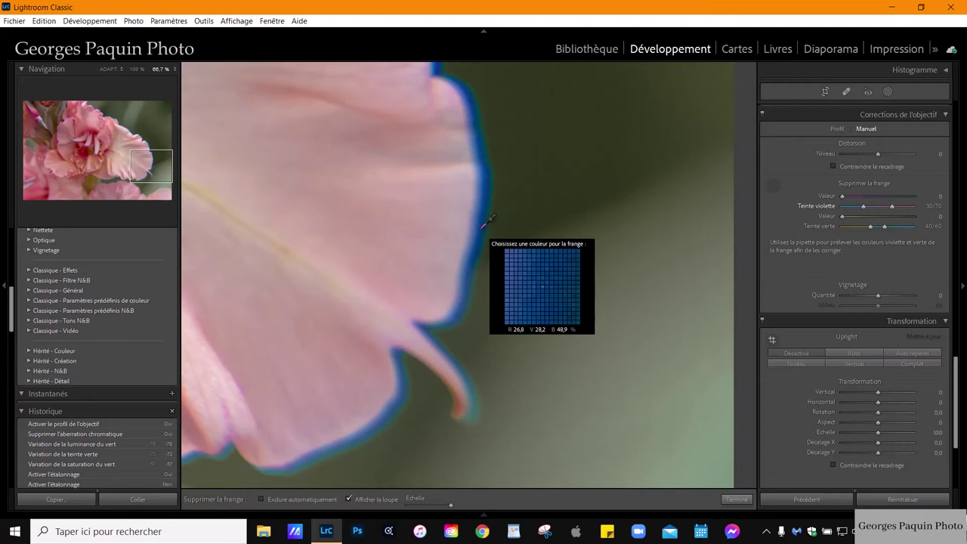
Sample the petal fringe, then set Defringe Purple Amount 20 and Purple Hue 0/41
{"action": "left_click", "coordinate": [483, 226]}
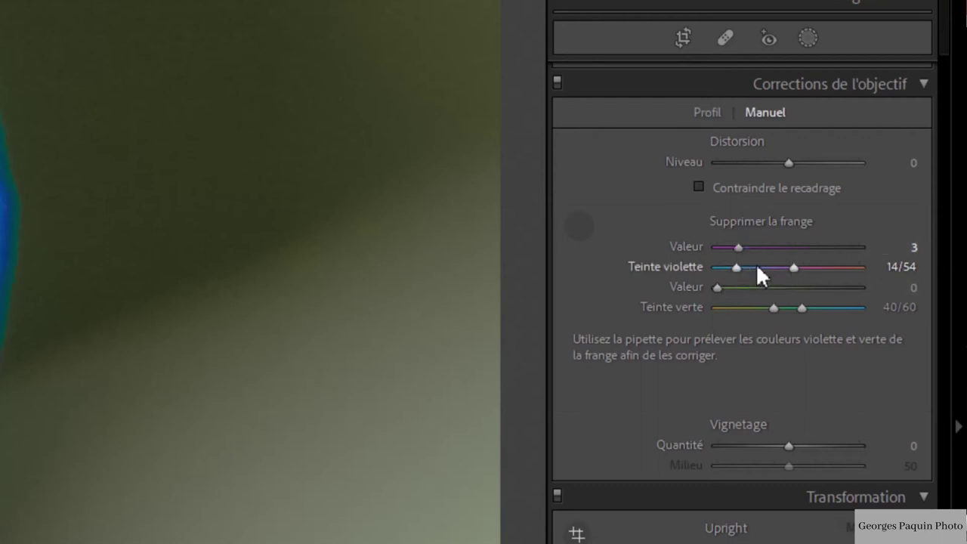
{"action": "left_click", "coordinate": [580, 226]}
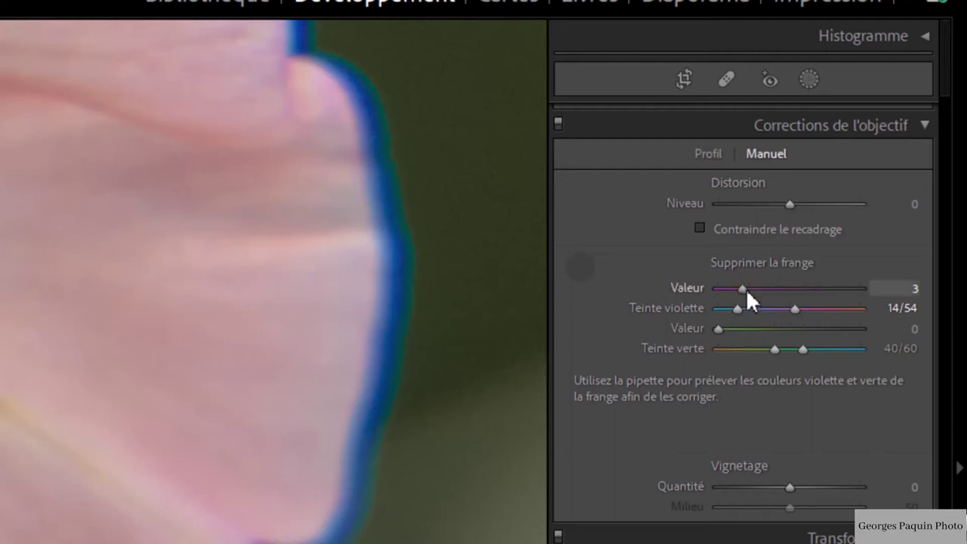
{"action": "left_click_drag", "start_coordinate": [741, 289], "coordinate": [845, 290]}
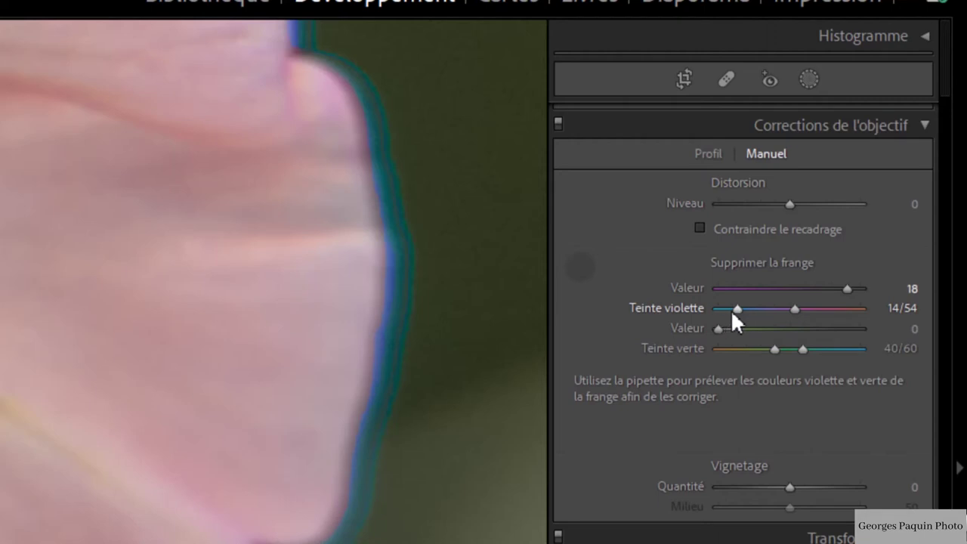
{"action": "left_click_drag", "start_coordinate": [737, 309], "coordinate": [712, 311]}
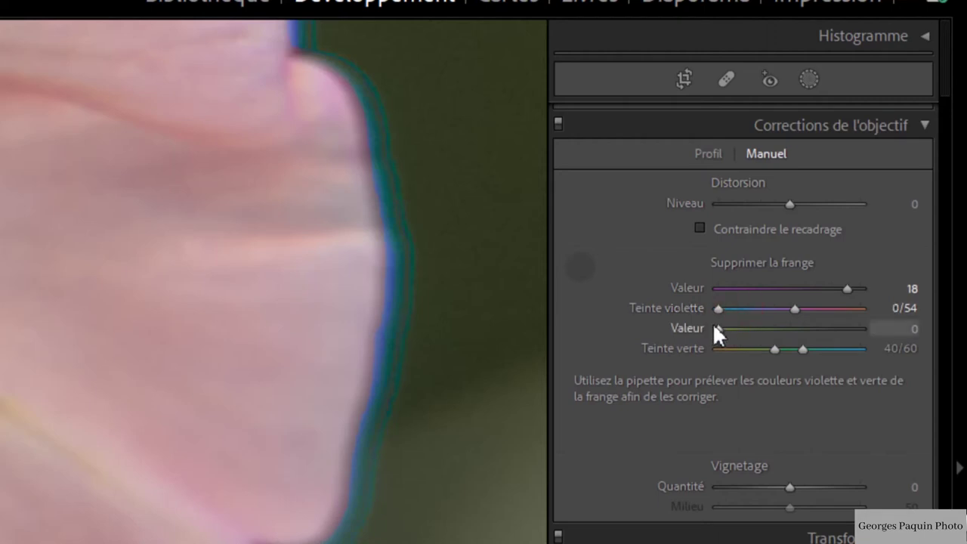
{"action": "left_click_drag", "start_coordinate": [794, 309], "coordinate": [770, 332]}
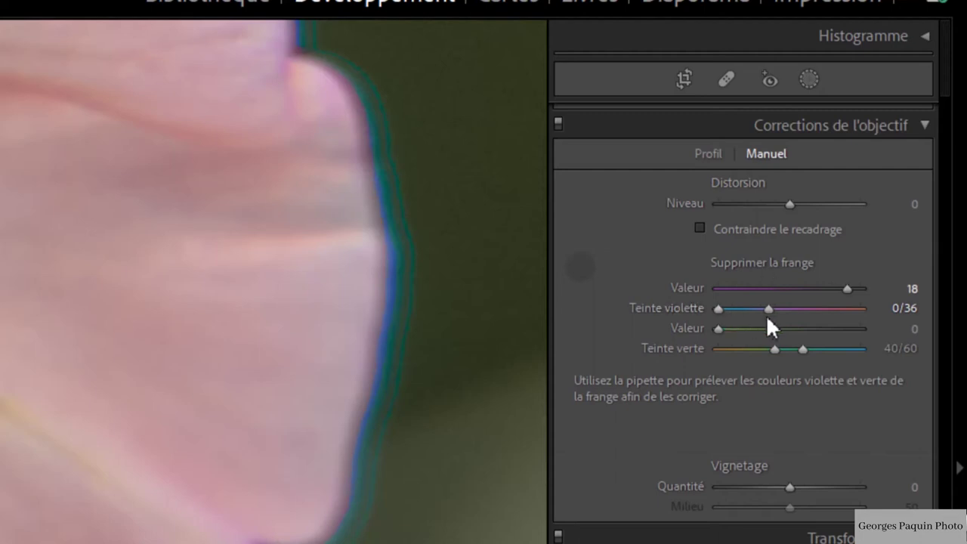
{"action": "left_click_drag", "start_coordinate": [767, 310], "coordinate": [777, 311]}
{"action": "left_click", "coordinate": [580, 266]}
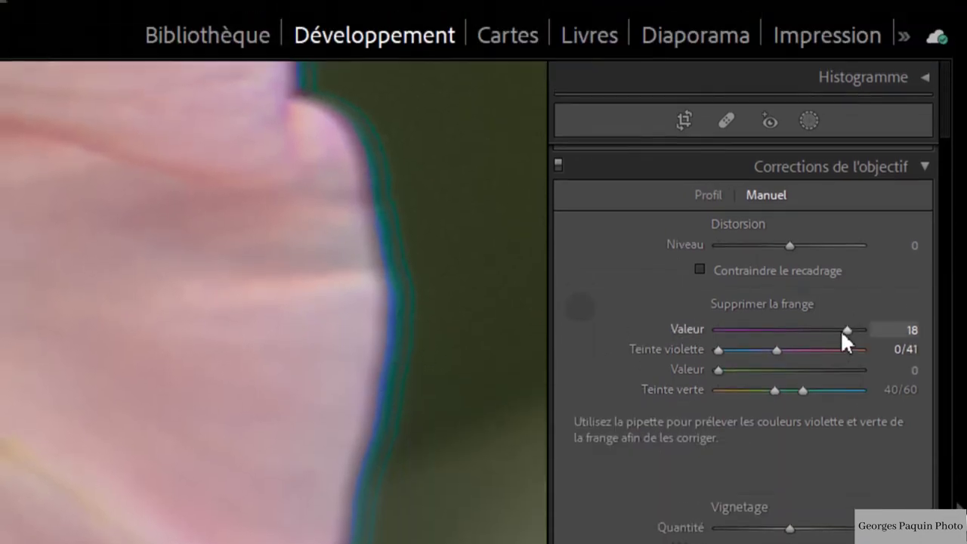
{"action": "left_click_drag", "start_coordinate": [848, 330], "coordinate": [885, 338]}
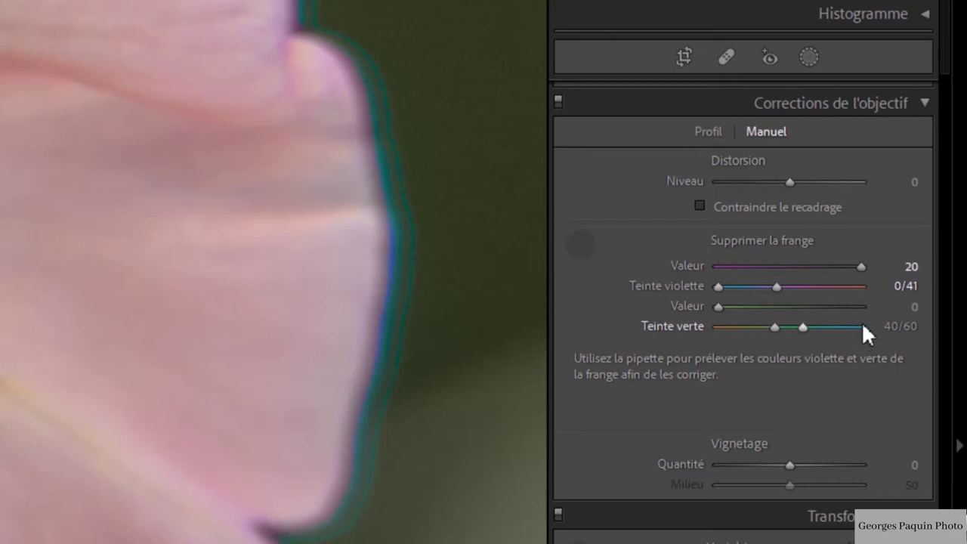
Set Green Amount 19 and Green Hue 56/100, and narrow Purple Hue to 0/38
{"action": "left_click_drag", "start_coordinate": [804, 328], "coordinate": [865, 333]}
{"action": "left_click_drag", "start_coordinate": [777, 328], "coordinate": [813, 331]}
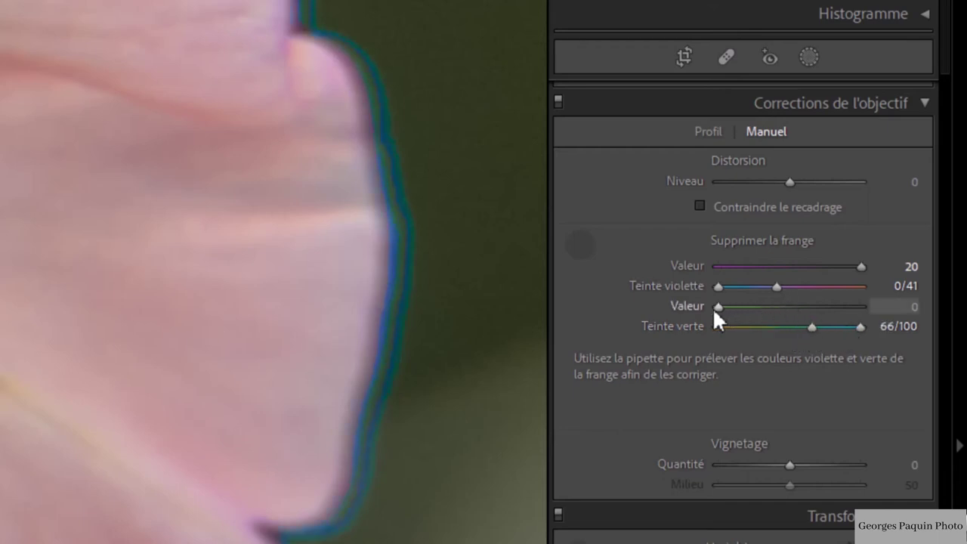
{"action": "left_click_drag", "start_coordinate": [719, 305], "coordinate": [844, 314]}
{"action": "left_click_drag", "start_coordinate": [813, 330], "coordinate": [797, 333]}
{"action": "left_click", "coordinate": [580, 244]}
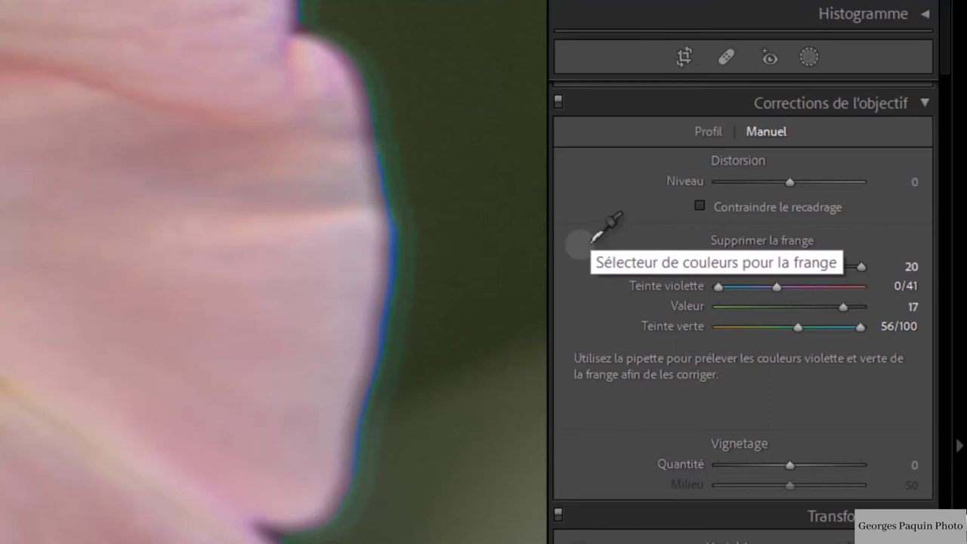
{"action": "left_click", "coordinate": [593, 240]}
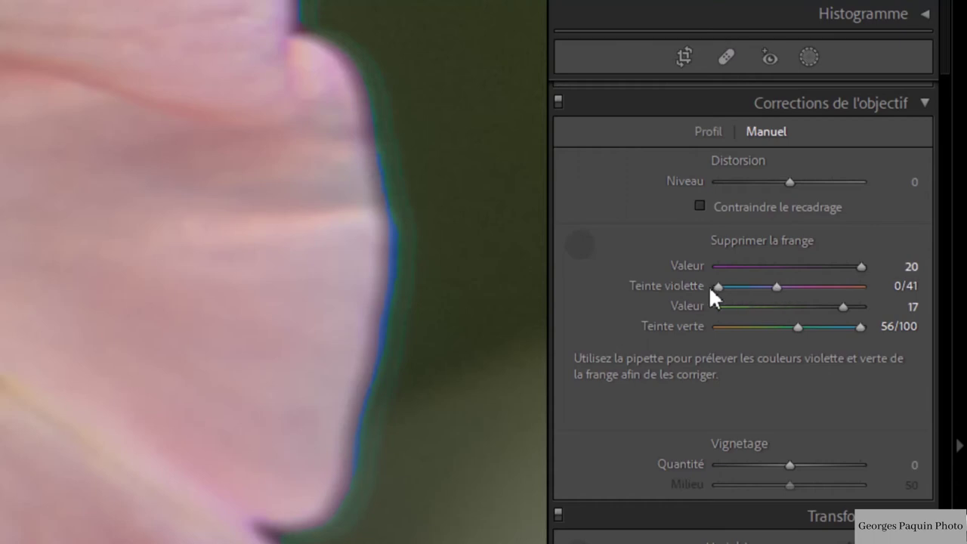
{"action": "left_click_drag", "start_coordinate": [779, 285], "coordinate": [776, 285]}
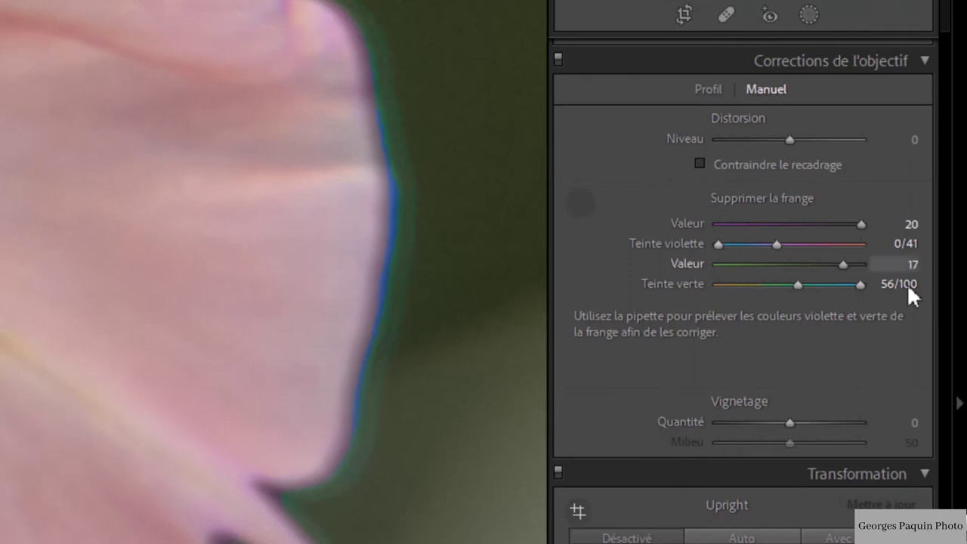
{"action": "left_click_drag", "start_coordinate": [843, 264], "coordinate": [857, 272]}
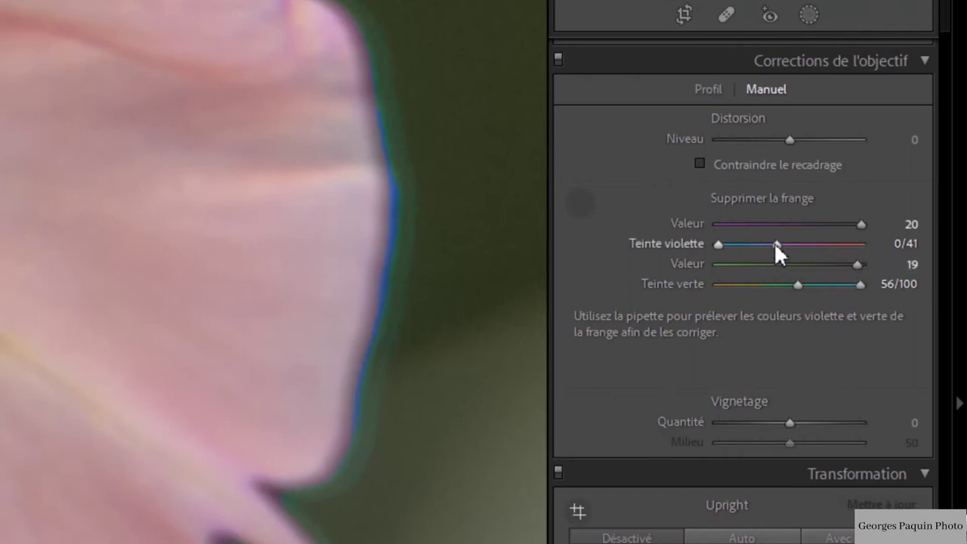
{"action": "mouse_move", "coordinate": [776, 245]}
{"action": "left_mouse_down"}
{"action": "mouse_move", "coordinate": [760, 255]}
{"action": "mouse_move", "coordinate": [772, 259]}
{"action": "left_mouse_up"}
{"action": "left_click", "coordinate": [580, 202]}
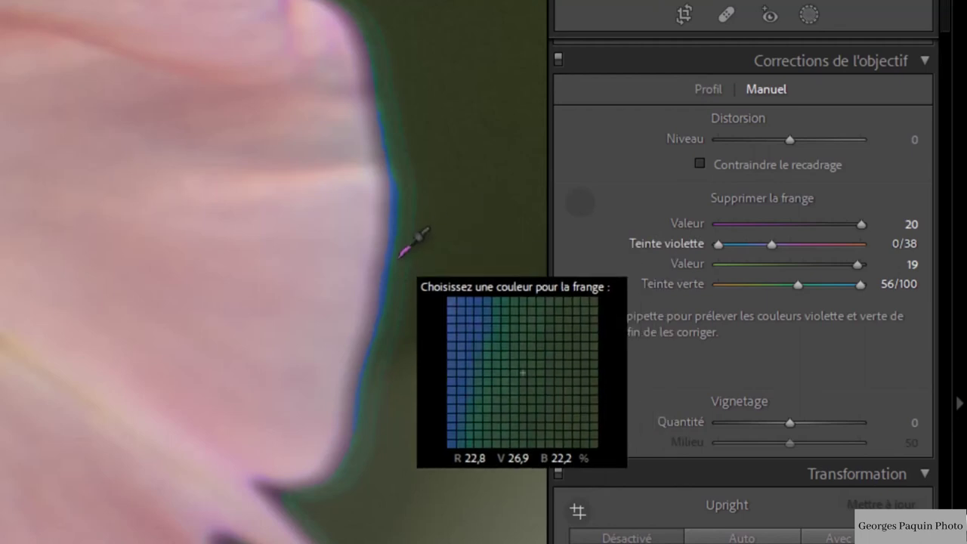
{"action": "left_click", "coordinate": [559, 60]}
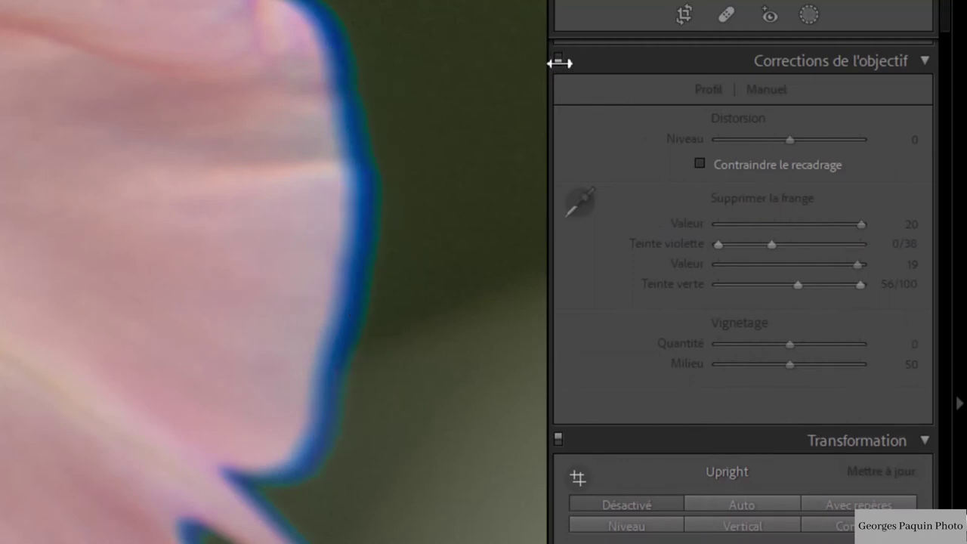
{"action": "left_click", "coordinate": [558, 59]}
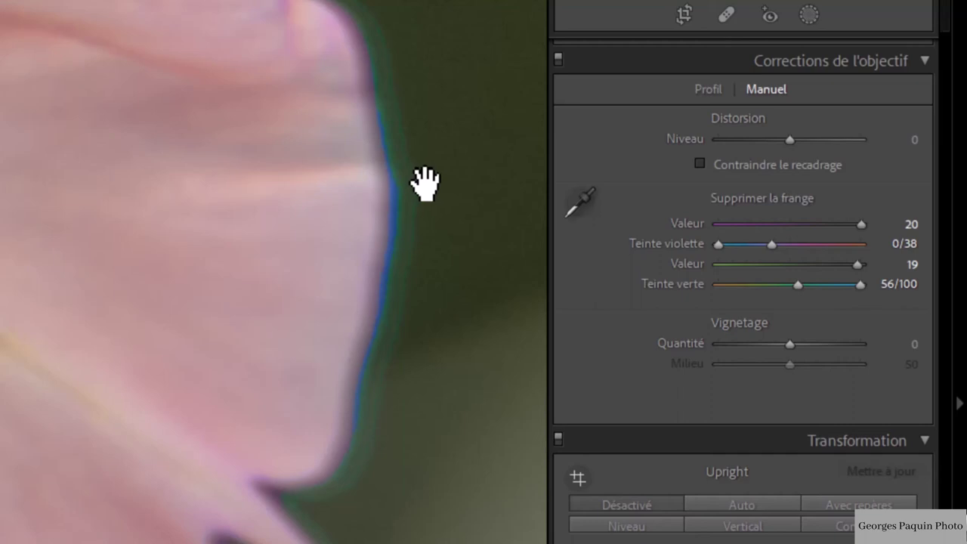
{"action": "left_click", "coordinate": [399, 259]}
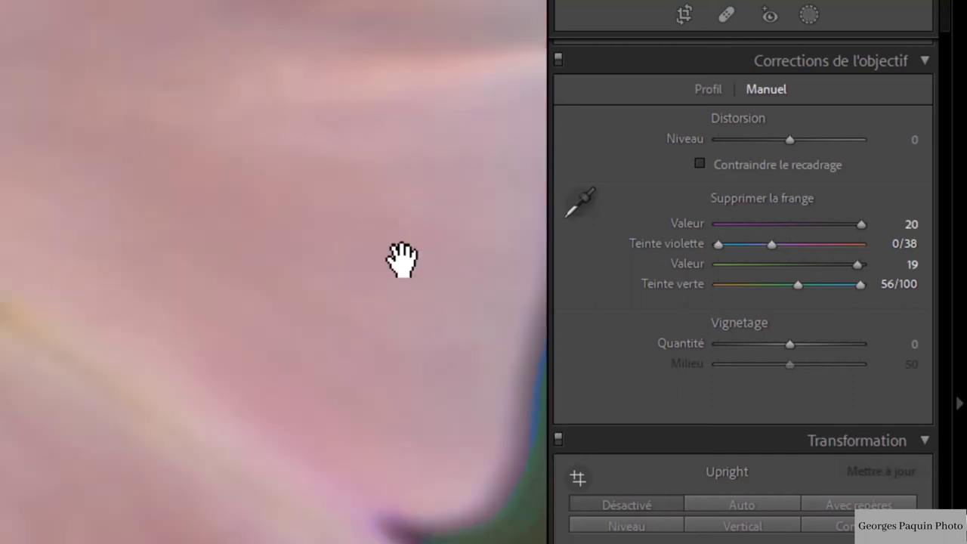
{"action": "left_click_drag", "start_coordinate": [471, 335], "coordinate": [199, 317]}
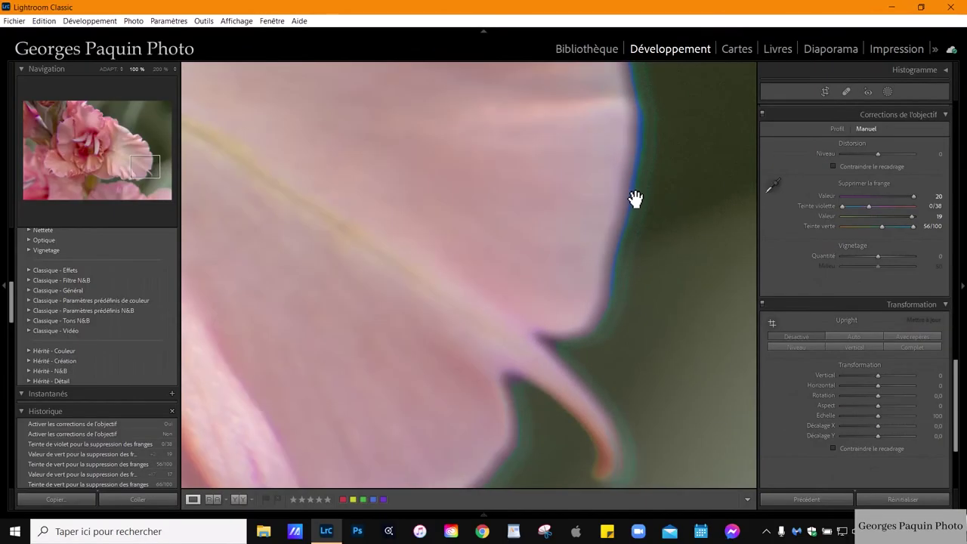
{"action": "key", "text": "ctrl+minus"}
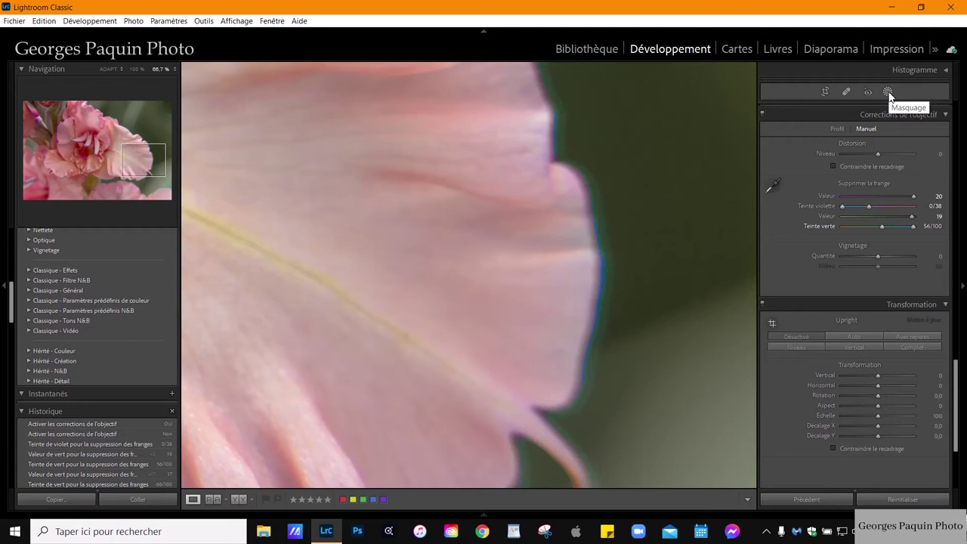
Add a new Brush mask and set its Defringe slider to 82
{"action": "left_click", "coordinate": [888, 93]}
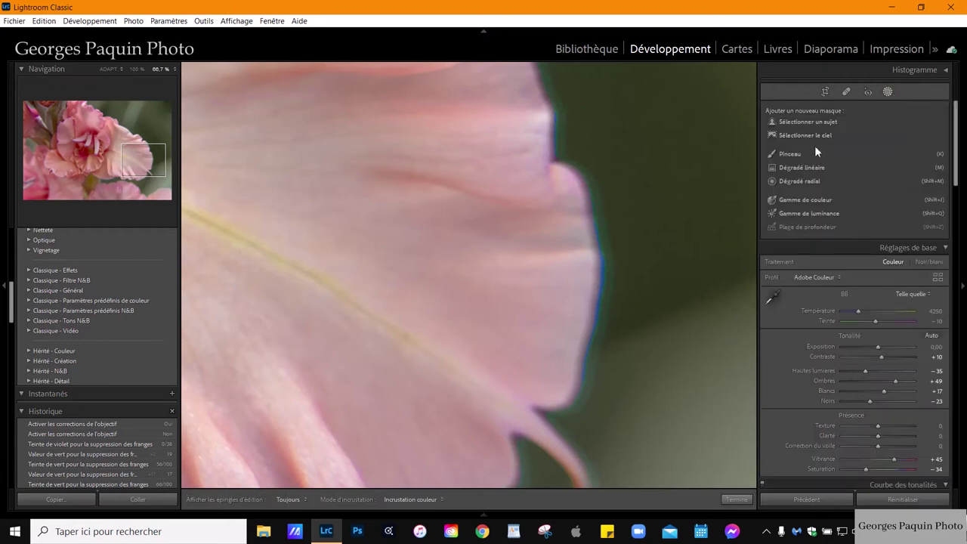
{"action": "left_click", "coordinate": [790, 153]}
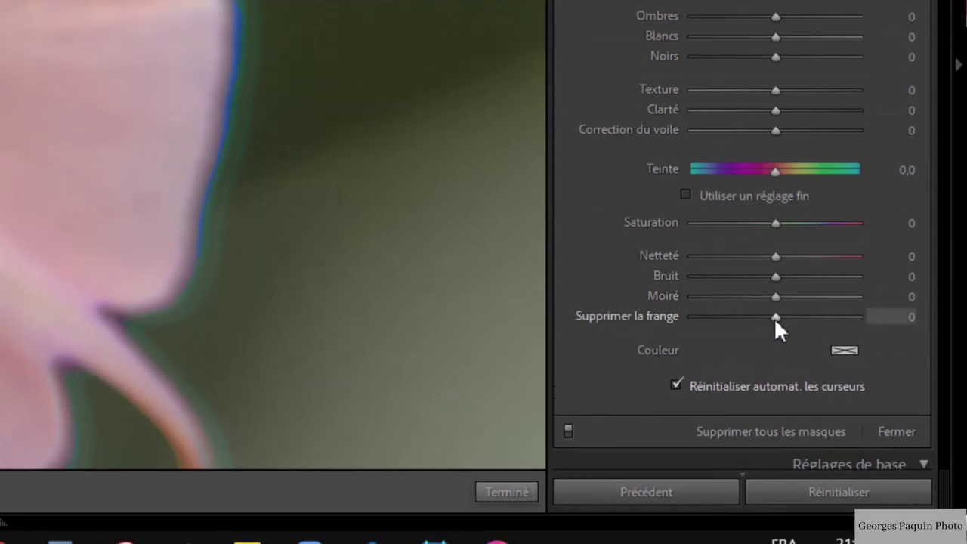
{"action": "left_click_drag", "start_coordinate": [778, 321], "coordinate": [844, 332]}
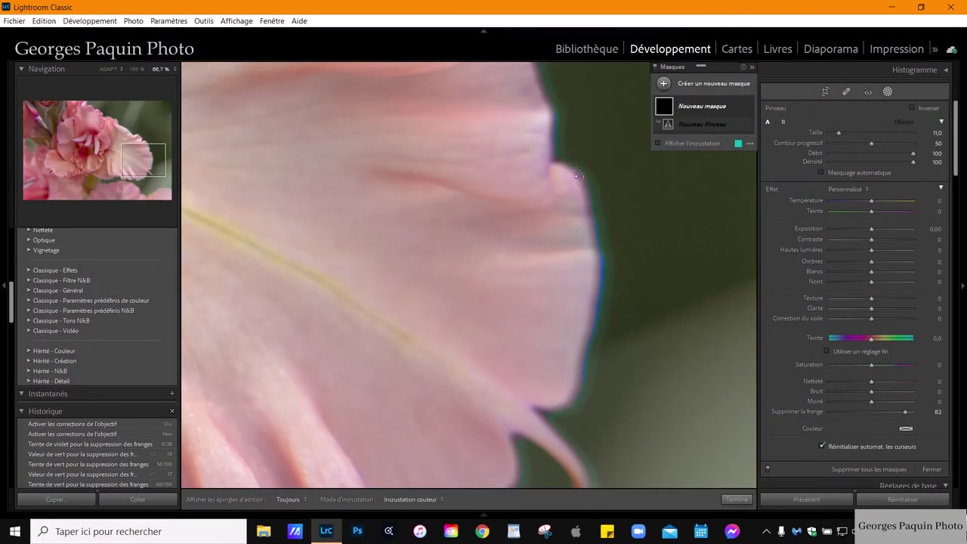
Raise the brush Defringe to 98 and paint along the fringed side and top petal edges
{"action": "key", "text": "h"}
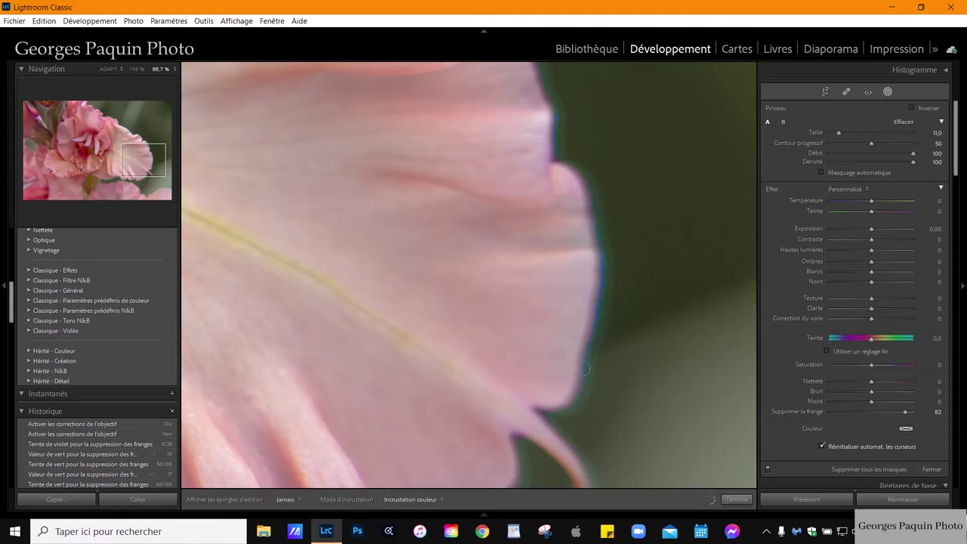
{"action": "left_click_drag", "start_coordinate": [588, 189], "coordinate": [598, 240]}
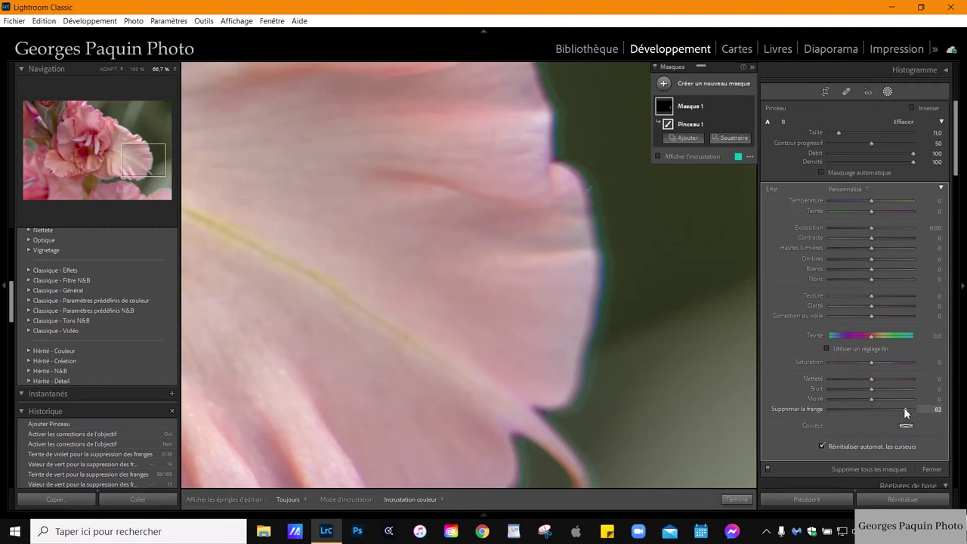
{"action": "left_click_drag", "start_coordinate": [906, 412], "coordinate": [916, 414]}
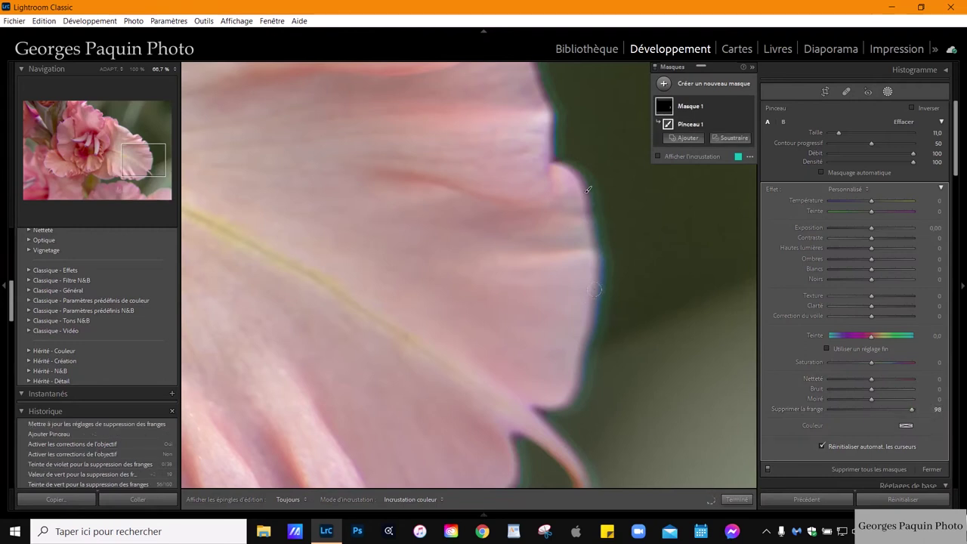
{"action": "key", "text": "h"}
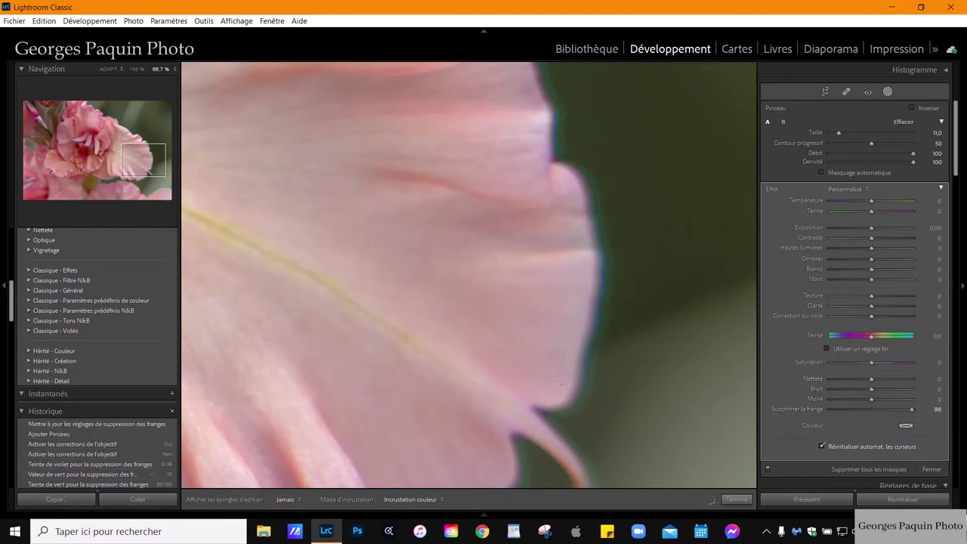
{"action": "left_click_drag", "start_coordinate": [541, 77], "coordinate": [552, 129]}
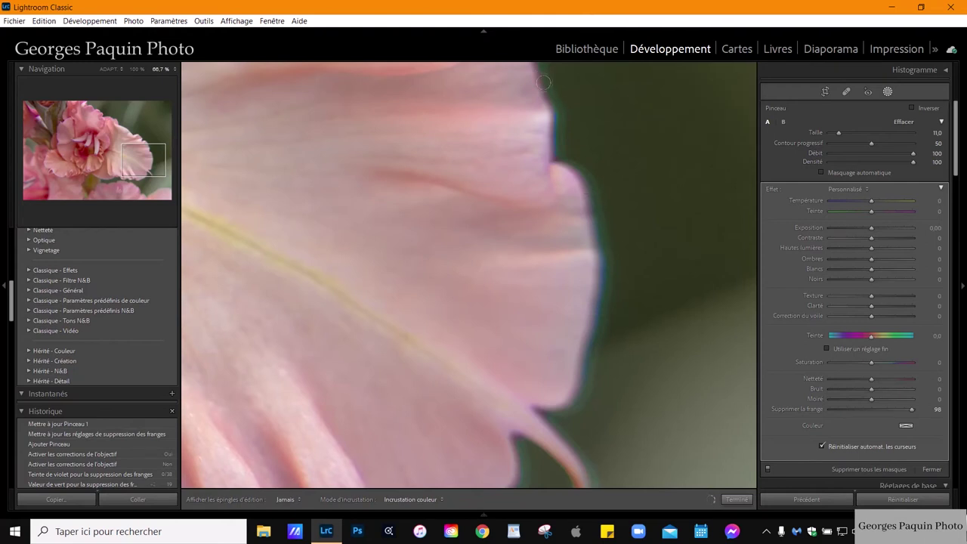
{"action": "left_click", "coordinate": [542, 81]}
{"action": "key", "text": "h"}
{"action": "key", "text": "h"}
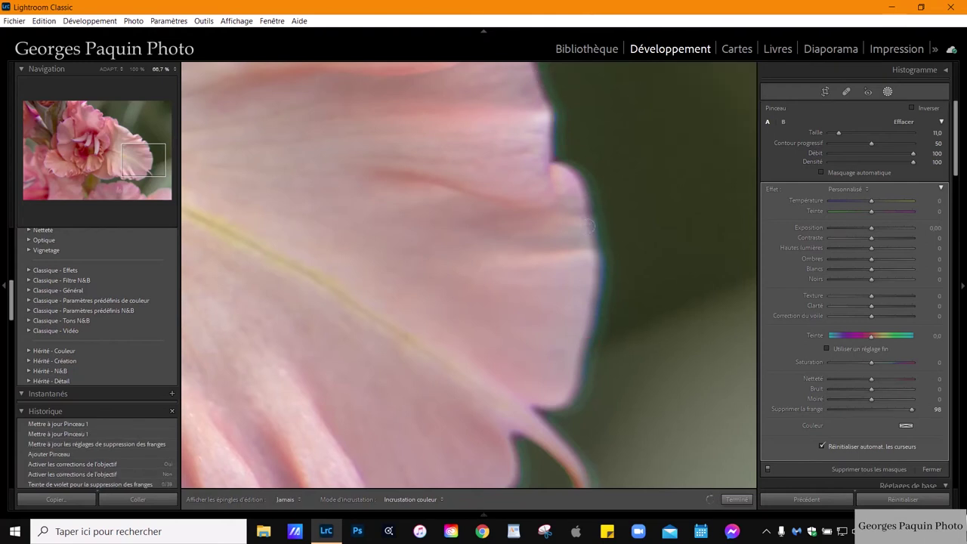
{"action": "key", "text": "h"}
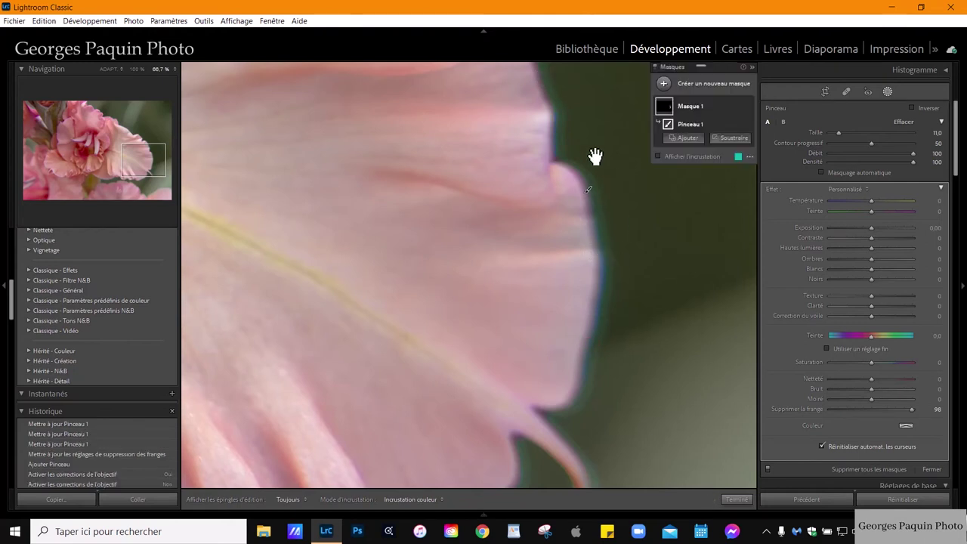
Pan to the upper petal edge and curled tip, toggling mask pins to inspect them
{"action": "left_click_drag", "start_coordinate": [593, 156], "coordinate": [526, 268]}
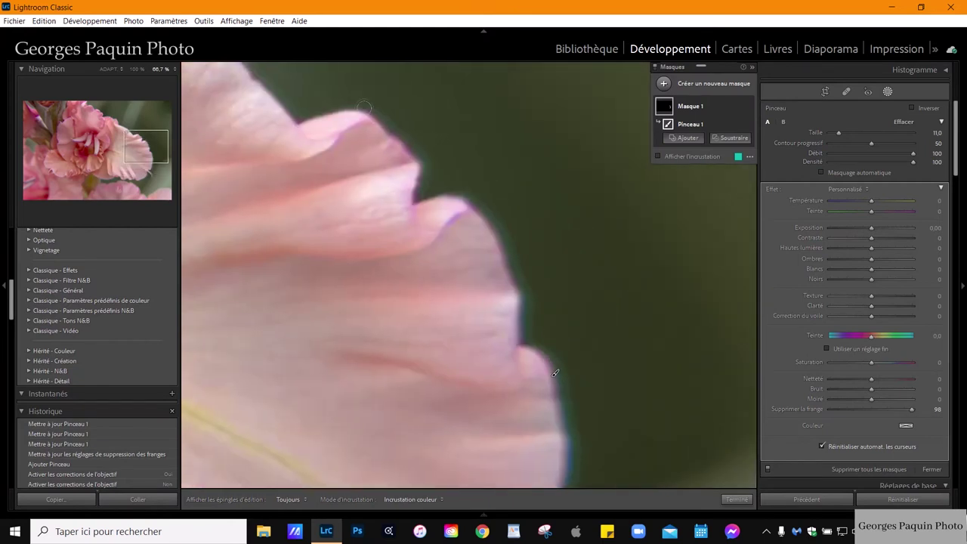
{"action": "key", "text": "h"}
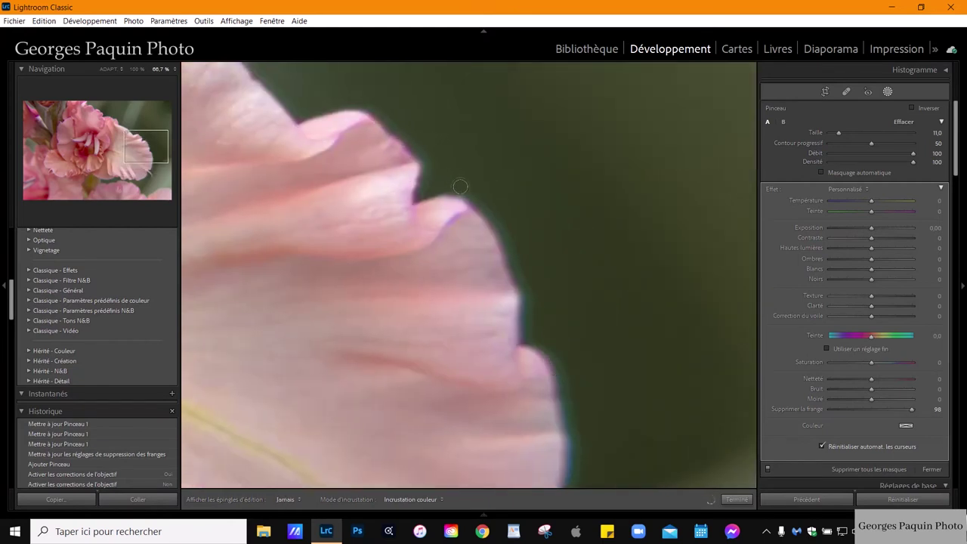
{"action": "key", "text": "h"}
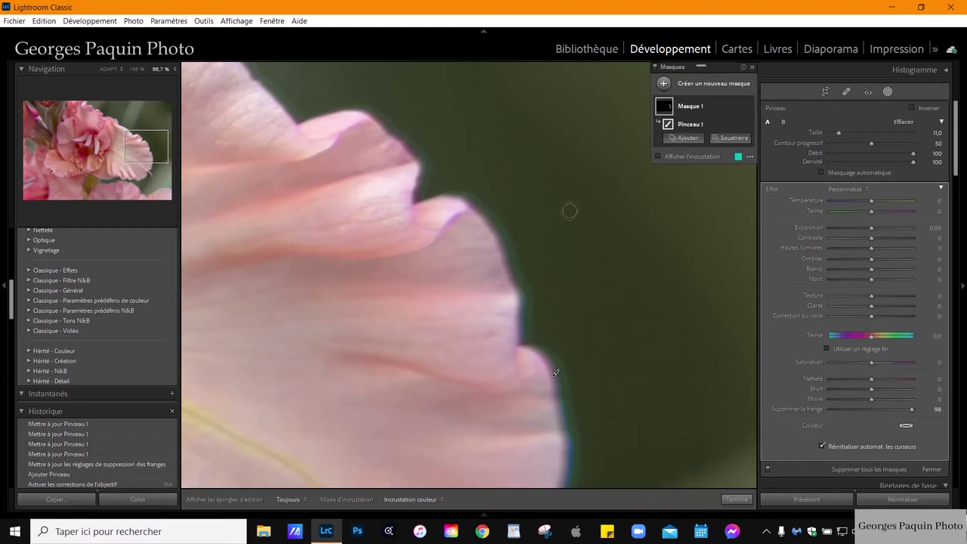
{"action": "mouse_move", "coordinate": [526, 330]}
{"action": "left_mouse_down"}
{"action": "mouse_move", "coordinate": [531, 246]}
{"action": "mouse_move", "coordinate": [632, 434]}
{"action": "mouse_move", "coordinate": [536, 261]}
{"action": "left_mouse_up"}
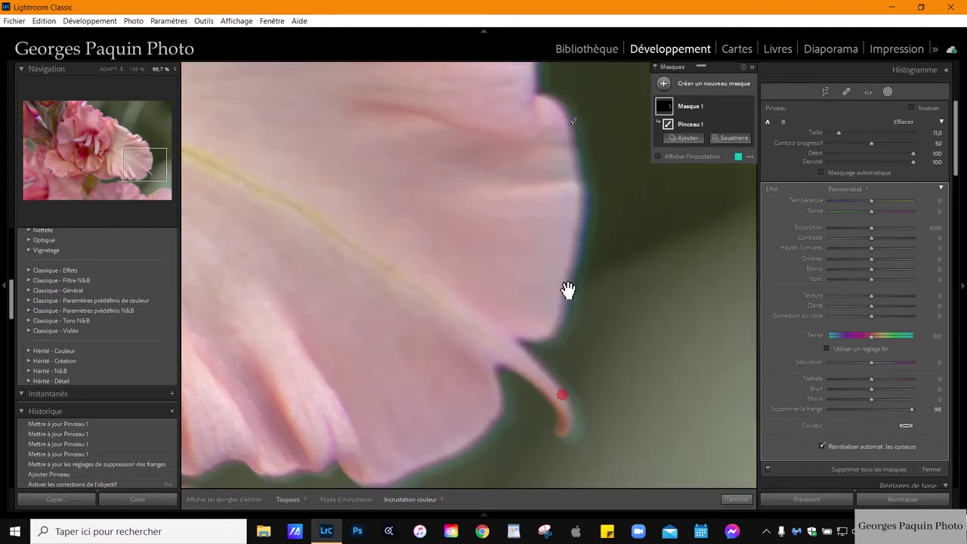
{"action": "key", "text": "h"}
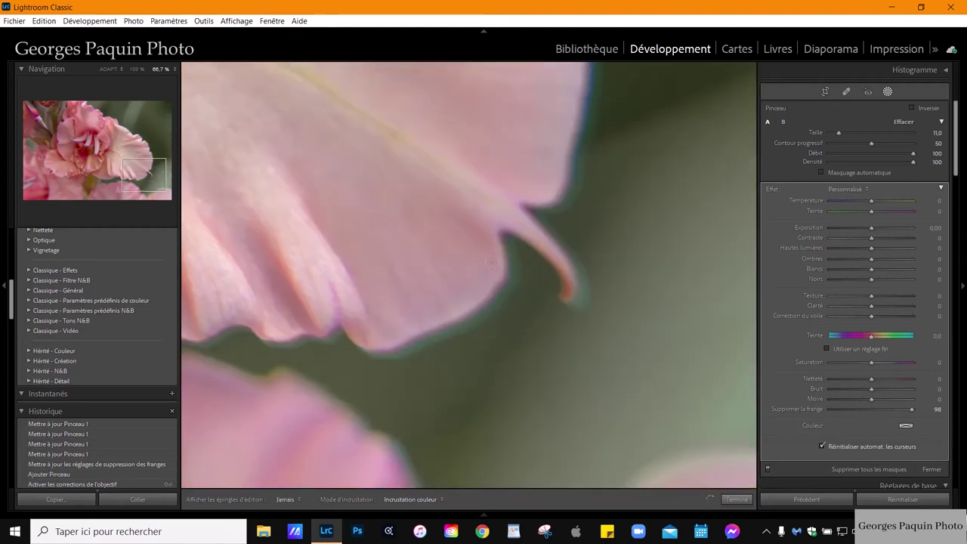
{"action": "key", "text": "h"}
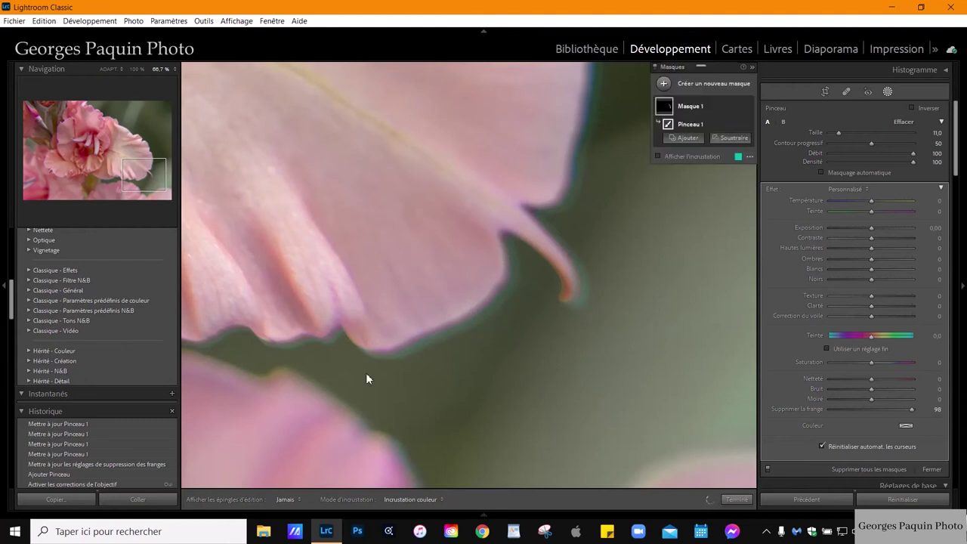
{"action": "left_click", "coordinate": [737, 500]}
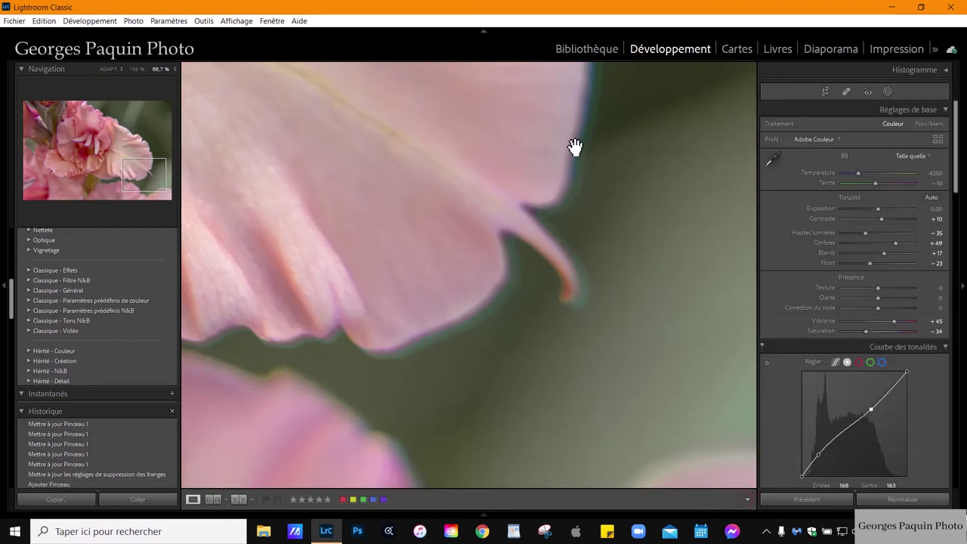
{"action": "mouse_move", "coordinate": [575, 146]}
{"action": "left_mouse_down"}
{"action": "mouse_move", "coordinate": [557, 285]}
{"action": "mouse_move", "coordinate": [605, 230]}
{"action": "left_mouse_up"}
{"action": "key", "text": "ctrl+minus"}
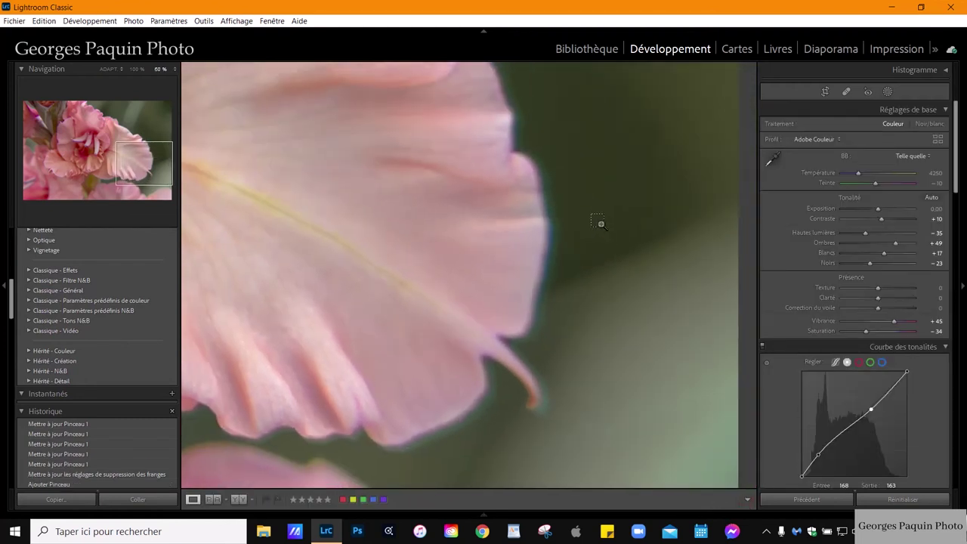
{"action": "key", "text": "ctrl+minus"}
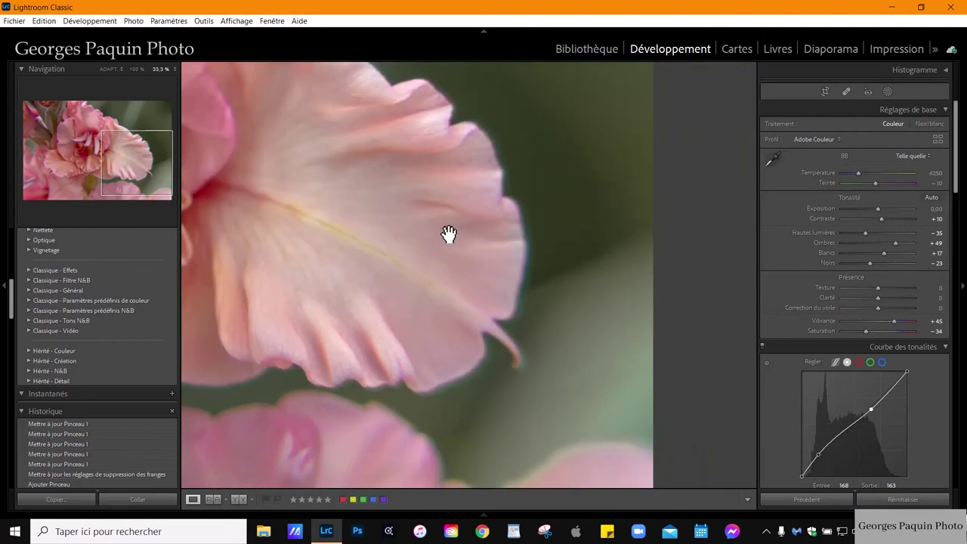
{"action": "left_click", "coordinate": [352, 250]}
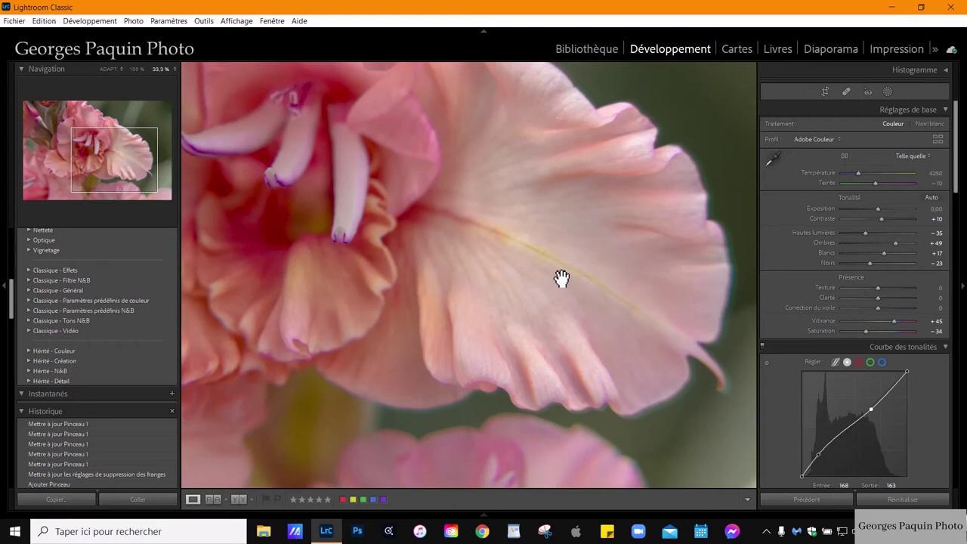
{"action": "left_click_drag", "start_coordinate": [359, 285], "coordinate": [442, 304]}
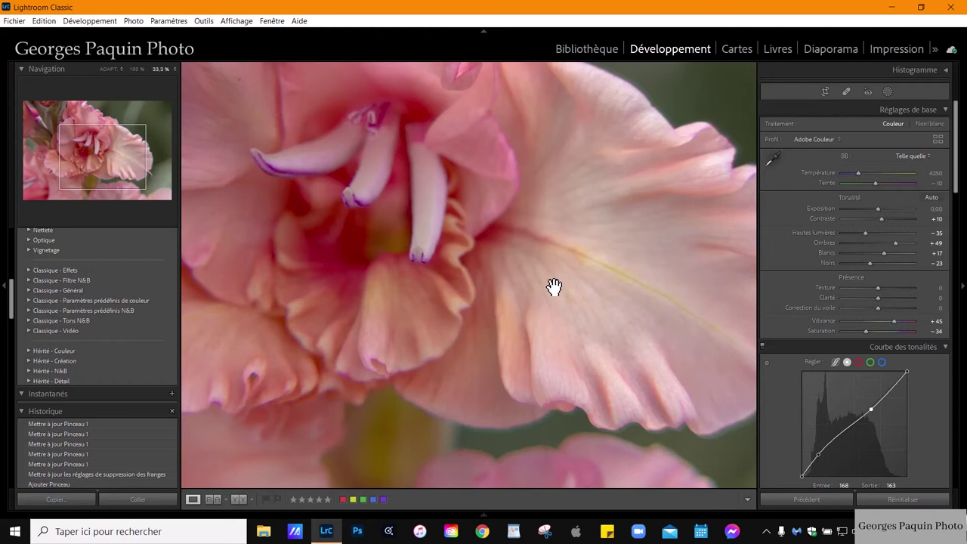
{"action": "left_click_drag", "start_coordinate": [622, 339], "coordinate": [539, 294]}
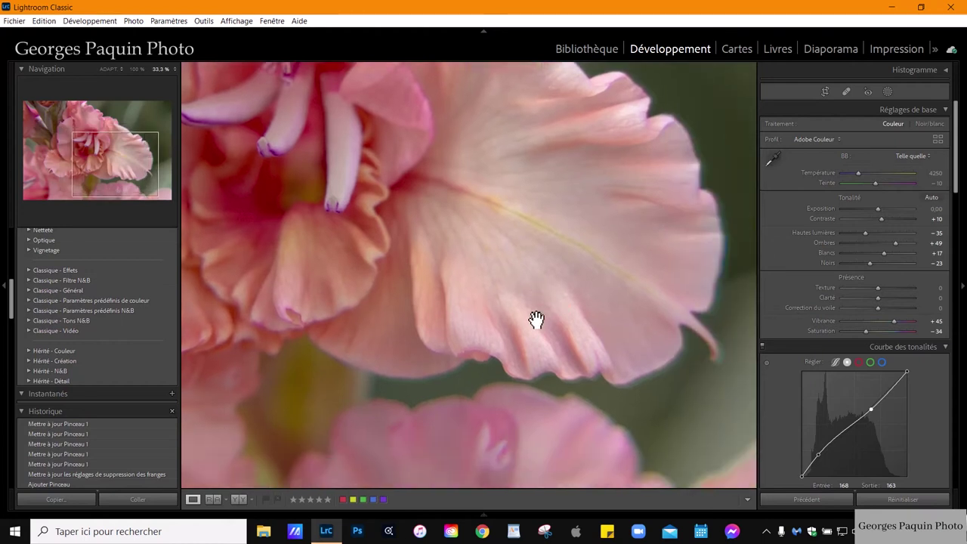
{"action": "left_click_drag", "start_coordinate": [276, 227], "coordinate": [331, 298]}
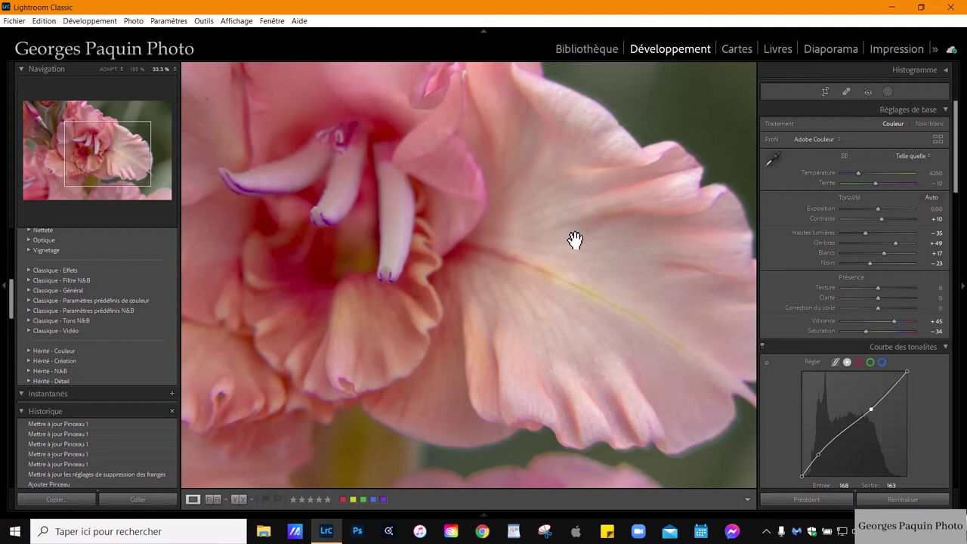
{"action": "left_click_drag", "start_coordinate": [662, 286], "coordinate": [516, 222]}
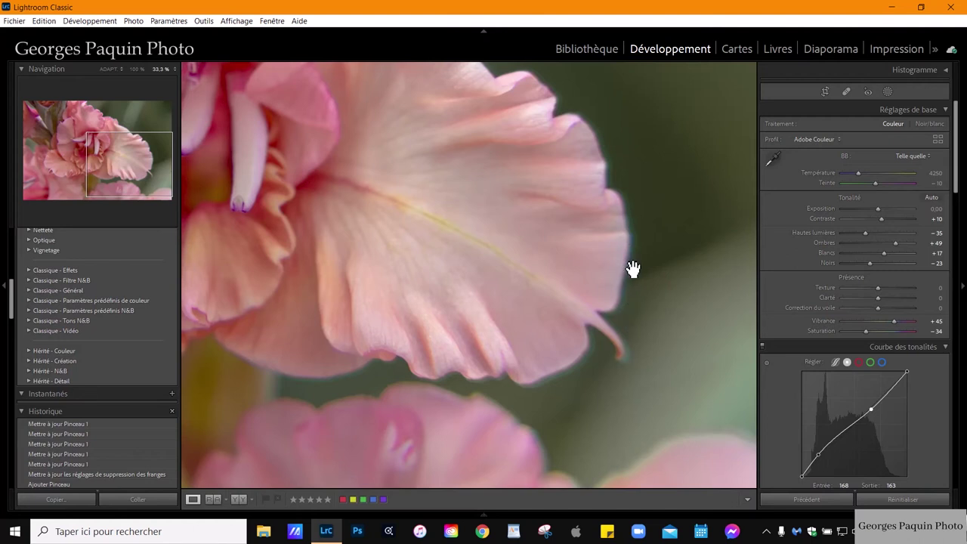
Scroll the right panel down to review the Lens Corrections defringe settings
{"action": "scroll", "coordinate": [813, 248], "scroll_direction": "down", "scroll_amount": 5}
{"action": "scroll", "coordinate": [813, 249], "scroll_direction": "down", "scroll_amount": 5}
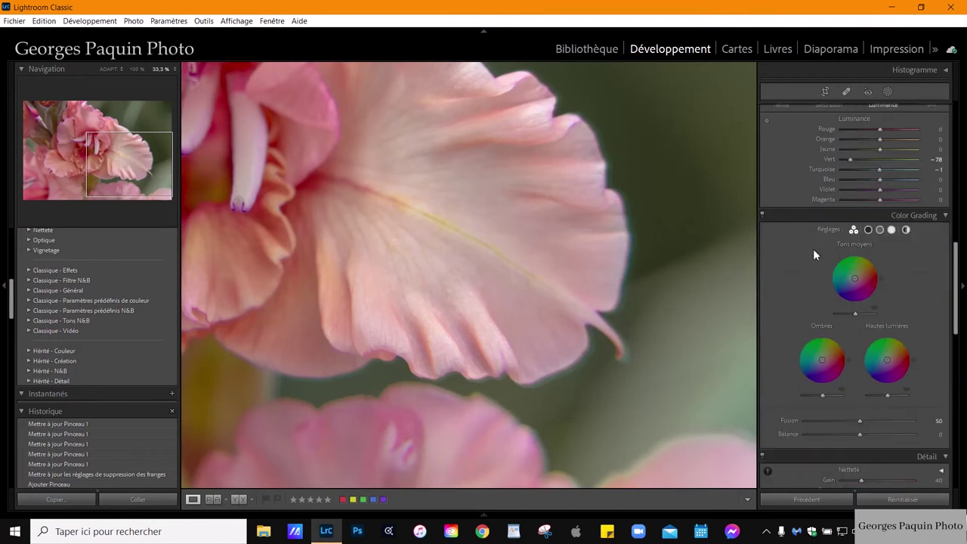
{"action": "scroll", "coordinate": [814, 251], "scroll_direction": "down", "scroll_amount": 3}
{"action": "scroll", "coordinate": [814, 252], "scroll_direction": "down", "scroll_amount": 5}
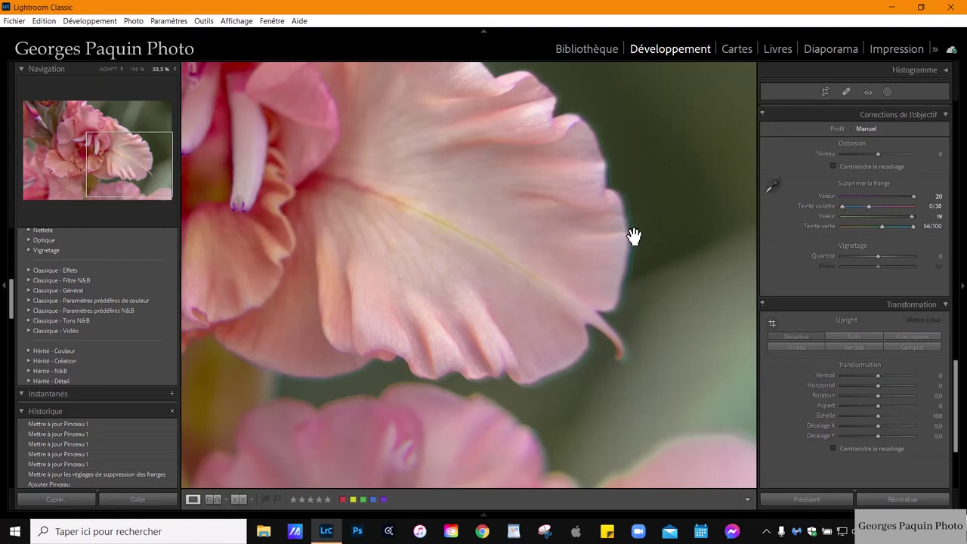
Fit the whole flower in view and switch the Tone Curve to the parametric region curve
{"action": "left_click", "coordinate": [633, 235]}
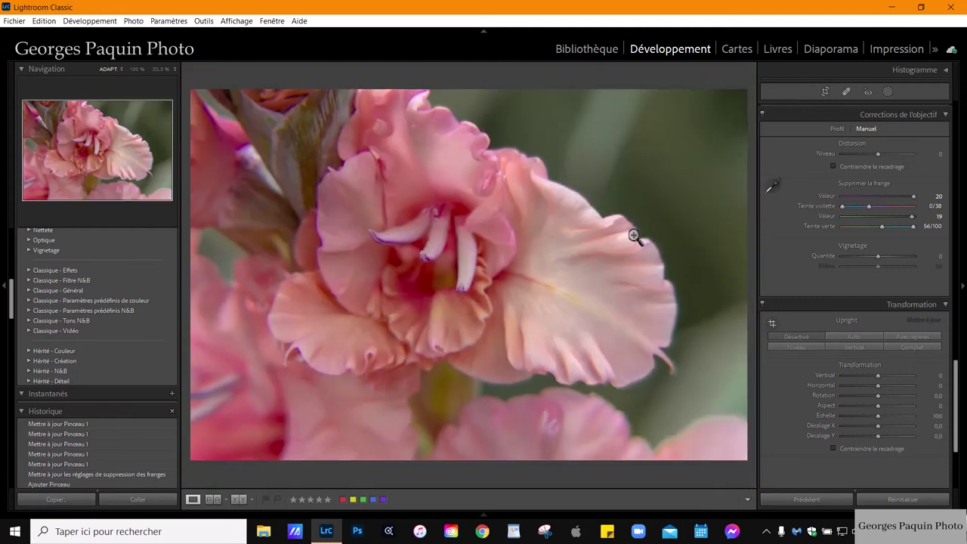
{"action": "scroll", "coordinate": [787, 315], "scroll_direction": "up", "scroll_amount": 5}
{"action": "scroll", "coordinate": [787, 314], "scroll_direction": "up", "scroll_amount": 3}
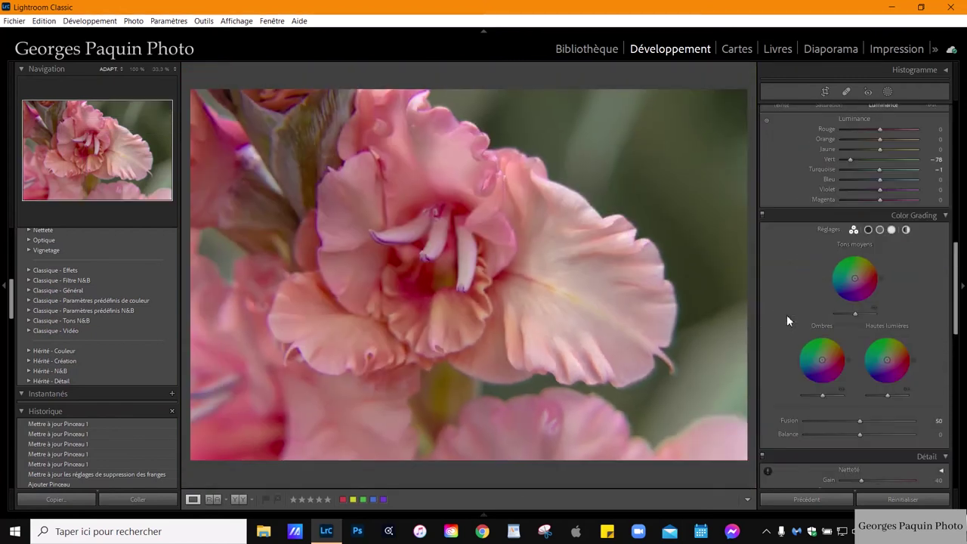
{"action": "scroll", "coordinate": [787, 315], "scroll_direction": "up", "scroll_amount": 3}
{"action": "scroll", "coordinate": [788, 315], "scroll_direction": "up", "scroll_amount": 5}
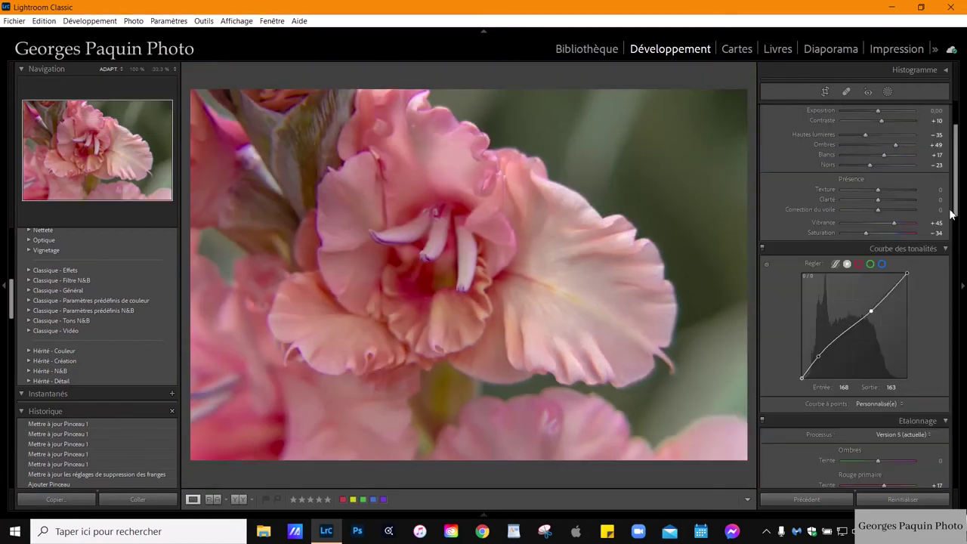
{"action": "left_click", "coordinate": [836, 264]}
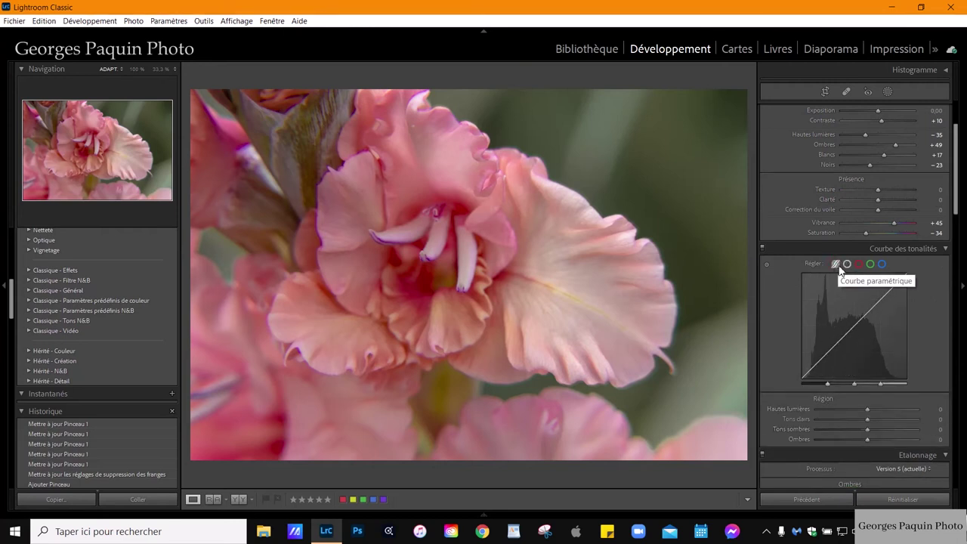
Shift the tone curve's region split points and set Lights +4 and Darks −10
{"action": "left_click_drag", "start_coordinate": [828, 384], "coordinate": [812, 384]}
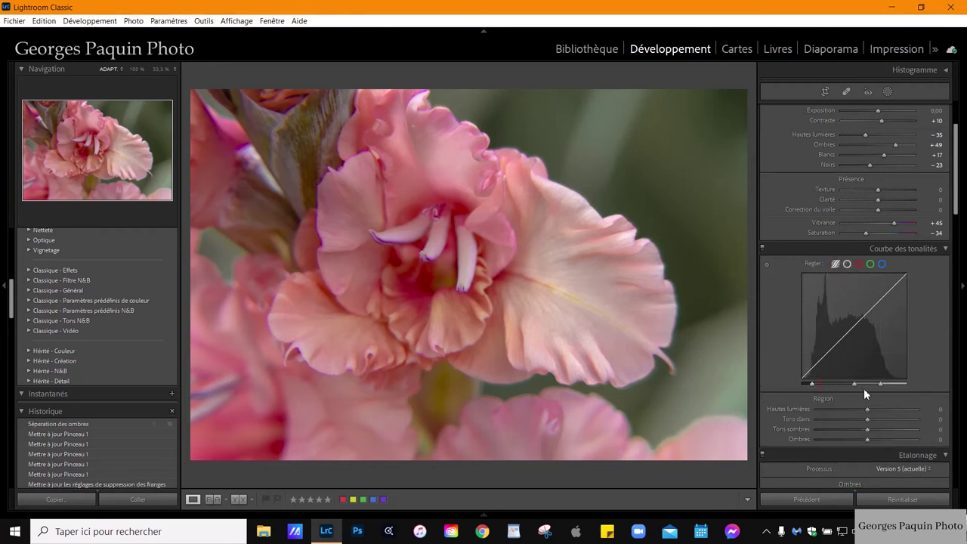
{"action": "left_click_drag", "start_coordinate": [877, 385], "coordinate": [896, 384]}
{"action": "left_click_drag", "start_coordinate": [831, 347], "coordinate": [830, 355]}
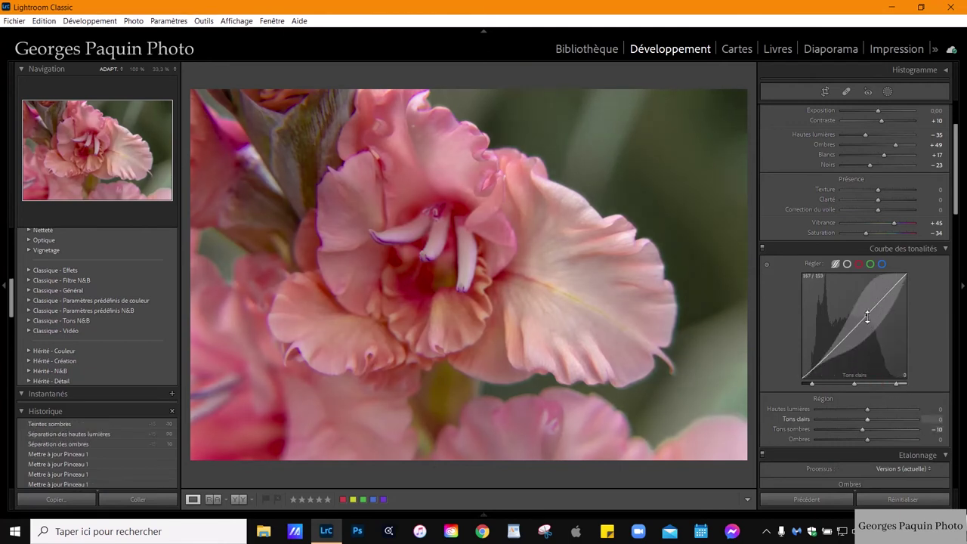
{"action": "left_click_drag", "start_coordinate": [867, 317], "coordinate": [868, 314]}
{"action": "left_click_drag", "start_coordinate": [855, 384], "coordinate": [849, 385]}
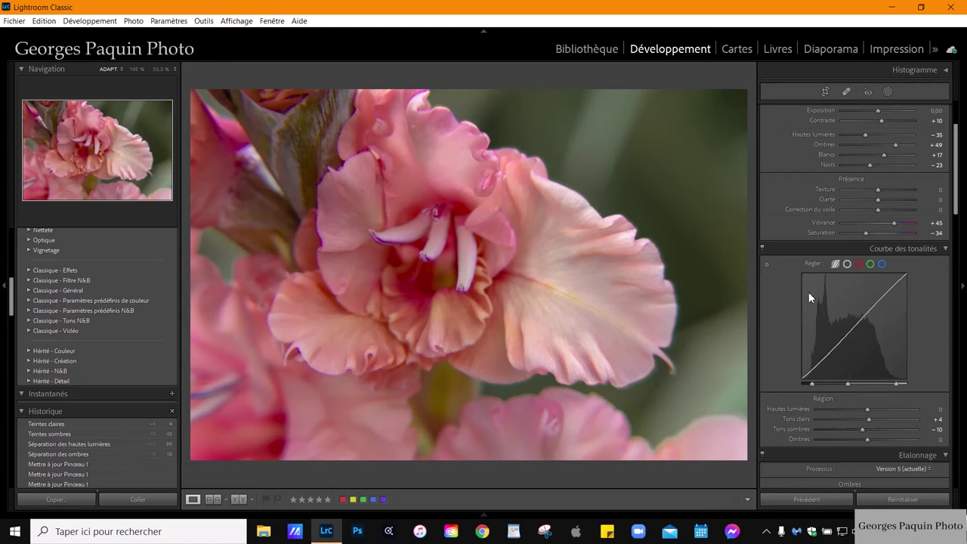
{"action": "scroll", "coordinate": [810, 293], "scroll_direction": "up", "scroll_amount": 3}
{"action": "scroll", "coordinate": [809, 293], "scroll_direction": "down", "scroll_amount": 3}
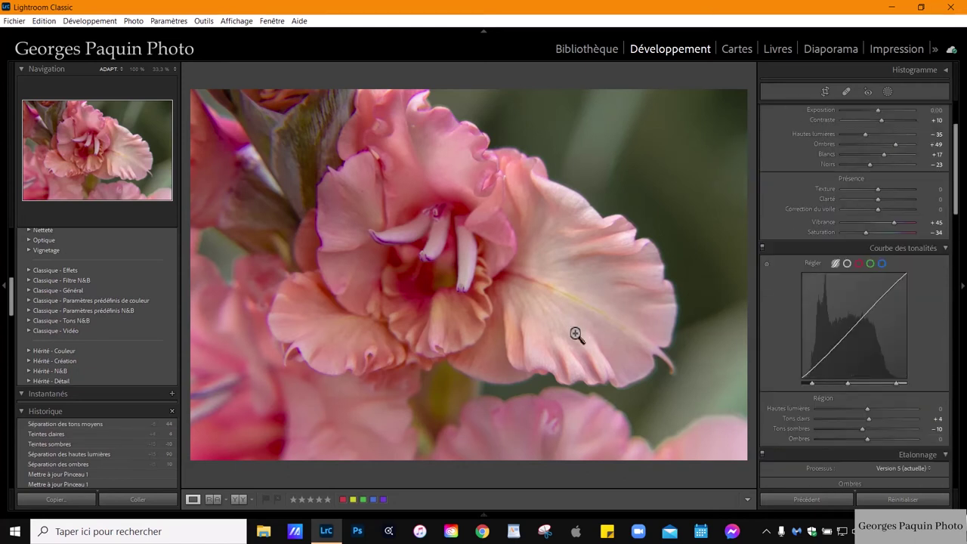
{"action": "key", "text": "ctrl+minus"}
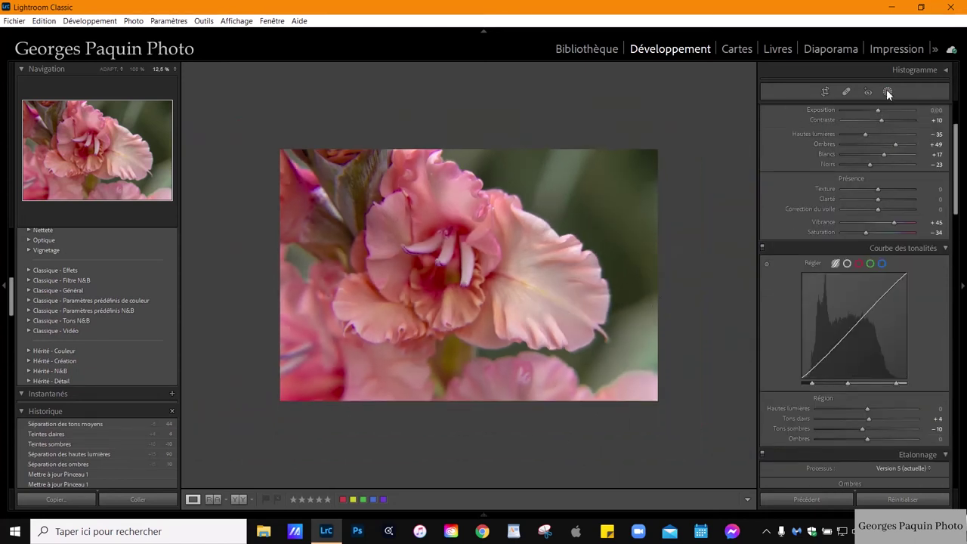
Draw an inverted radial gradient mask centred on the flower, feathered to about 39
{"action": "left_click", "coordinate": [887, 92]}
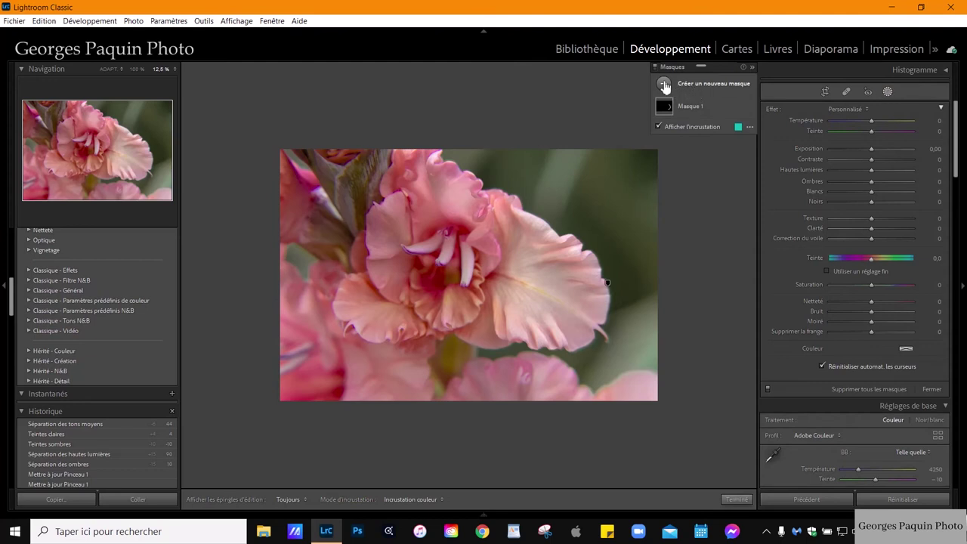
{"action": "left_click", "coordinate": [663, 83]}
{"action": "left_click", "coordinate": [723, 163]}
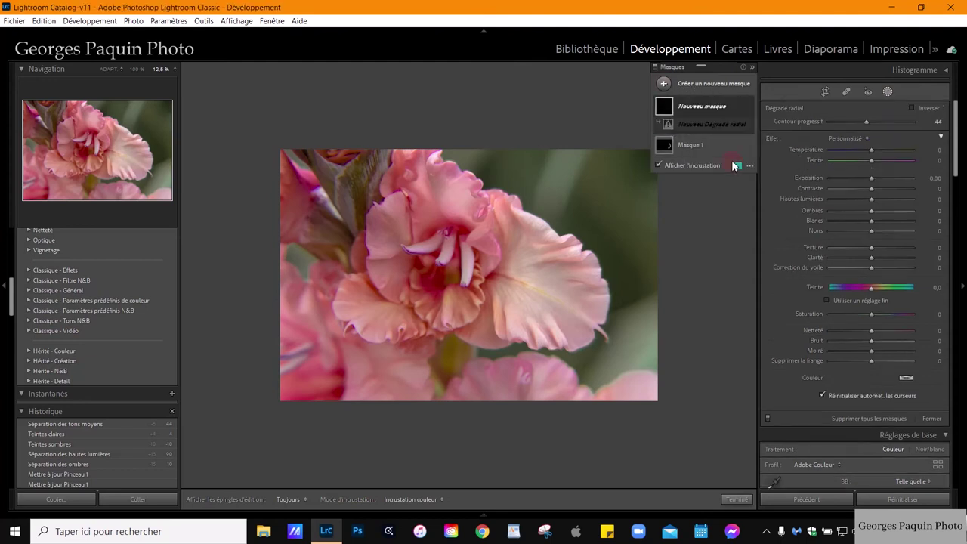
{"action": "left_click_drag", "start_coordinate": [399, 195], "coordinate": [557, 334]}
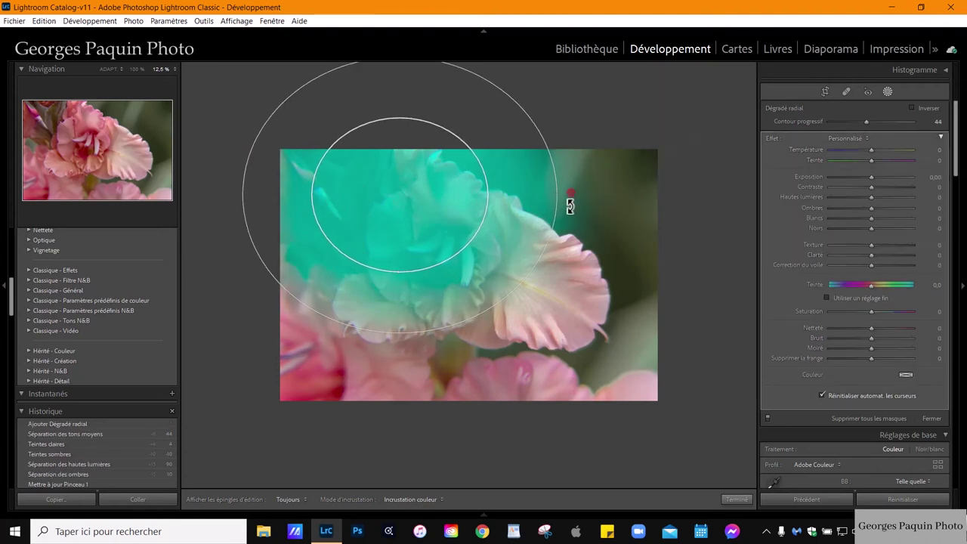
{"action": "left_click_drag", "start_coordinate": [403, 205], "coordinate": [464, 287]}
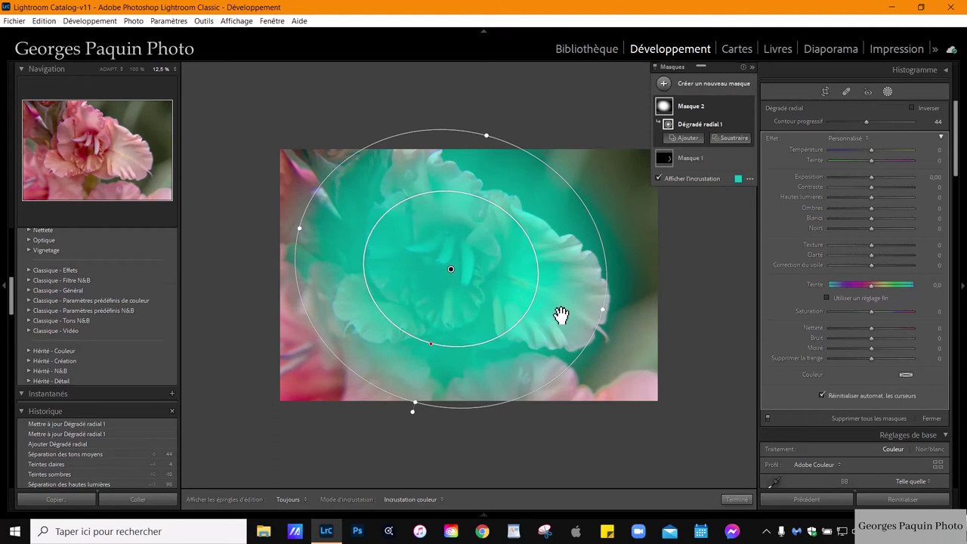
{"action": "left_click_drag", "start_coordinate": [432, 344], "coordinate": [429, 352]}
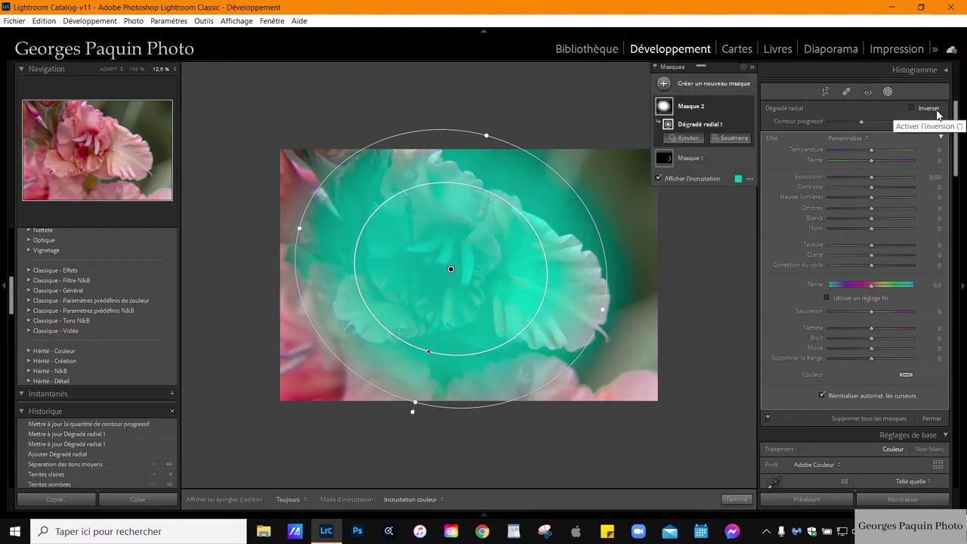
{"action": "left_click", "coordinate": [912, 108]}
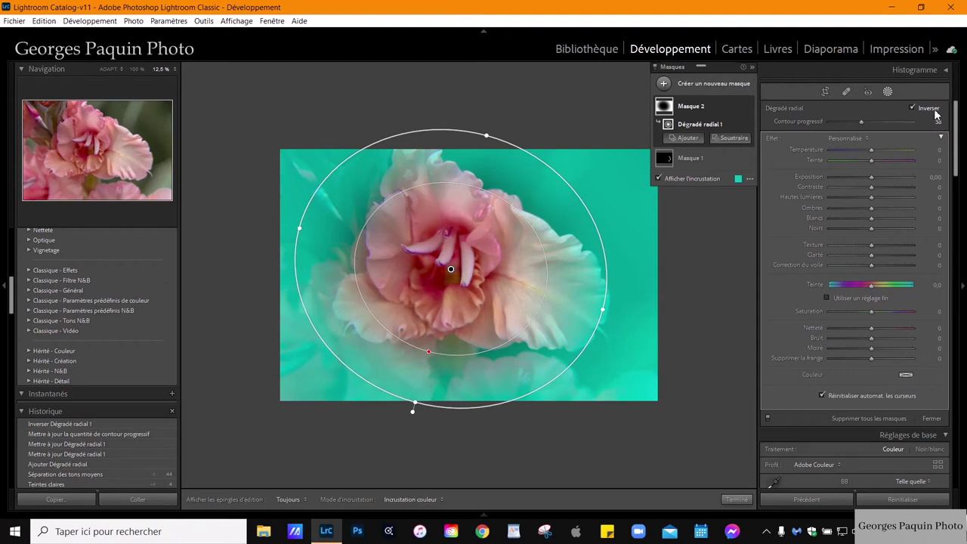
Set the outer mask's Blacks to −20 and Shadows to +21, and finish the mask
{"action": "left_click", "coordinate": [658, 178]}
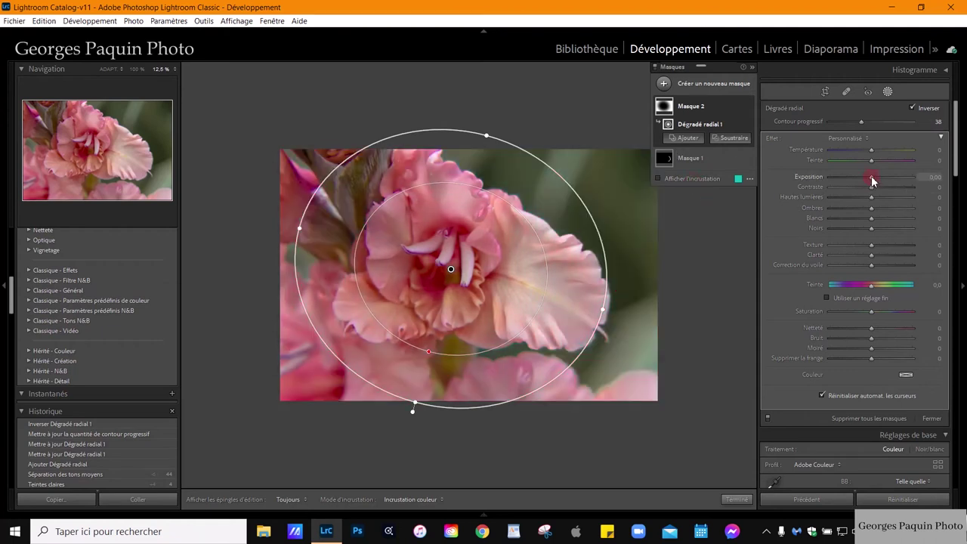
{"action": "scroll", "coordinate": [873, 180], "scroll_direction": "down", "scroll_amount": 5}
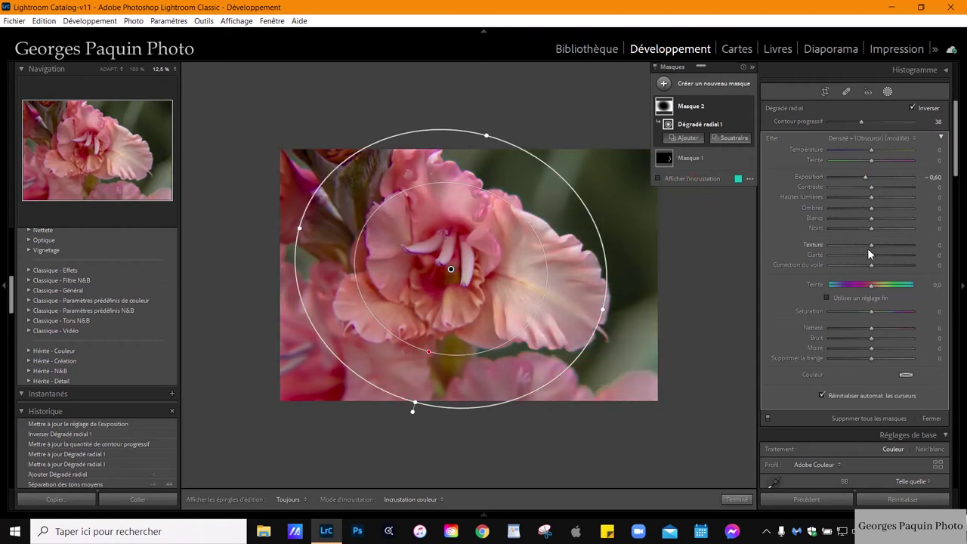
{"action": "left_click_drag", "start_coordinate": [870, 239], "coordinate": [863, 240]}
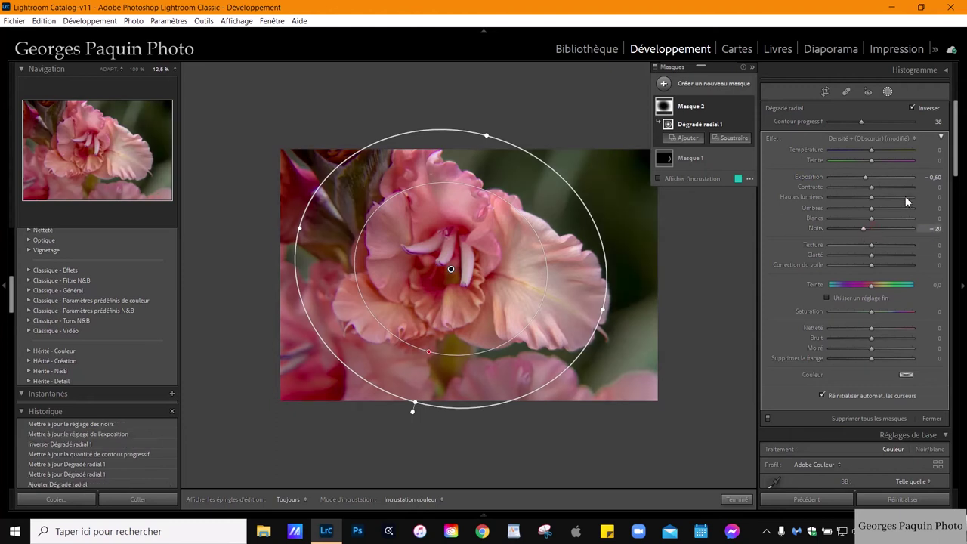
{"action": "left_click_drag", "start_coordinate": [881, 209], "coordinate": [880, 208]}
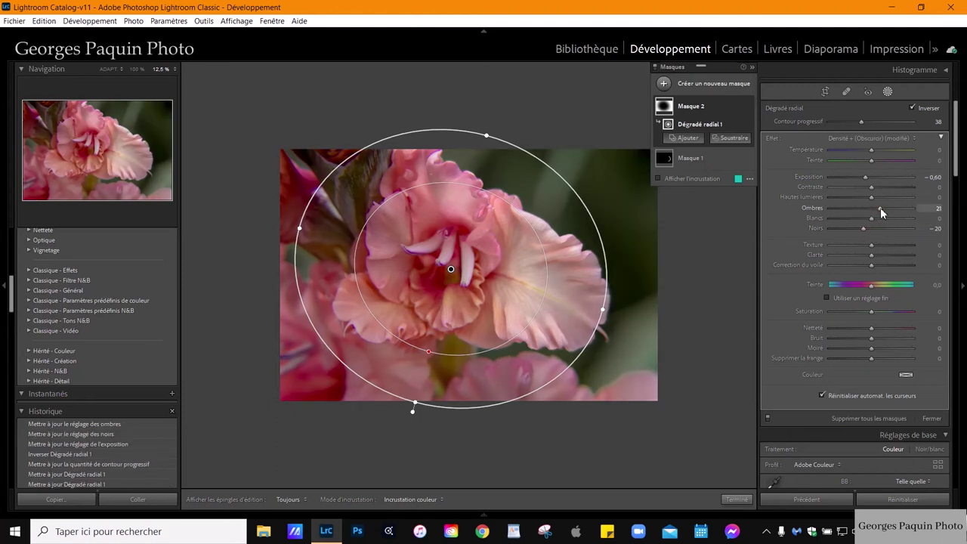
{"action": "left_click", "coordinate": [746, 500]}
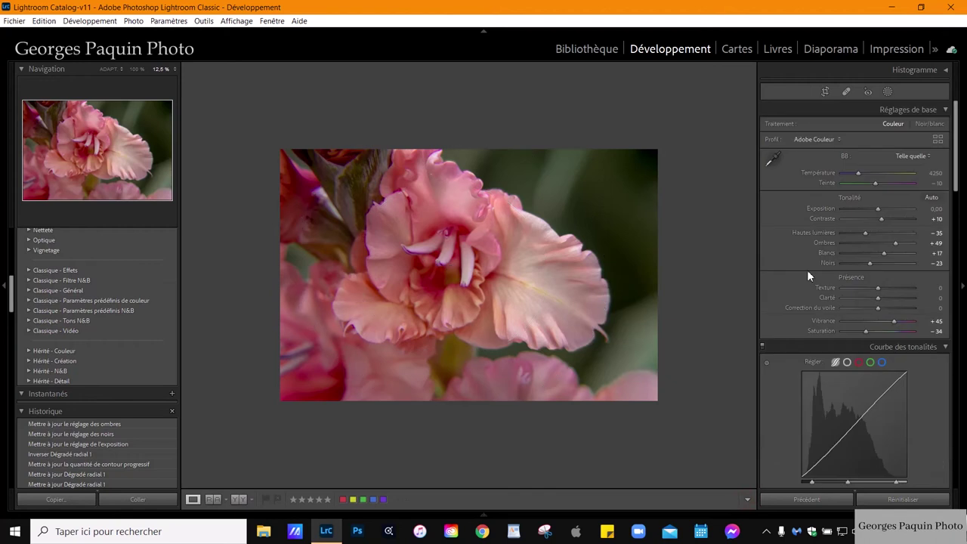
Tint the color grading shadows blue-violet (hue 245, saturation 17) with luminance −34
{"action": "scroll", "coordinate": [807, 270], "scroll_direction": "down", "scroll_amount": 5}
{"action": "scroll", "coordinate": [807, 270], "scroll_direction": "down", "scroll_amount": 5}
{"action": "scroll", "coordinate": [807, 270], "scroll_direction": "down", "scroll_amount": 5}
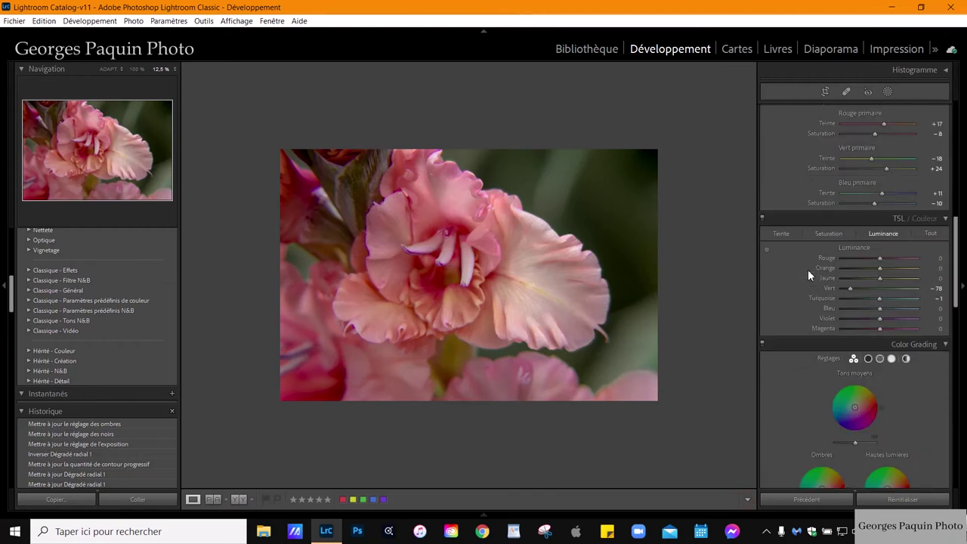
{"action": "scroll", "coordinate": [779, 363], "scroll_direction": "down", "scroll_amount": 5}
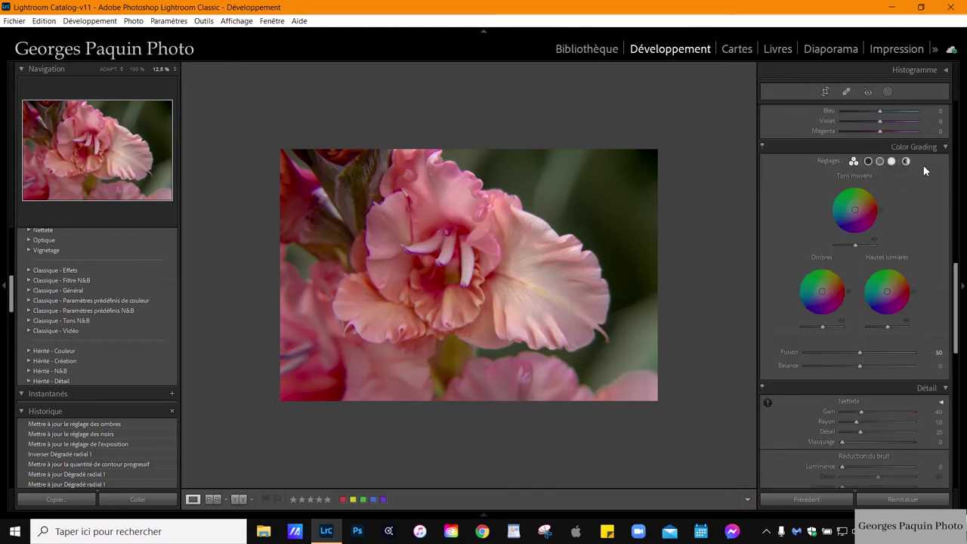
{"action": "left_click", "coordinate": [869, 161]}
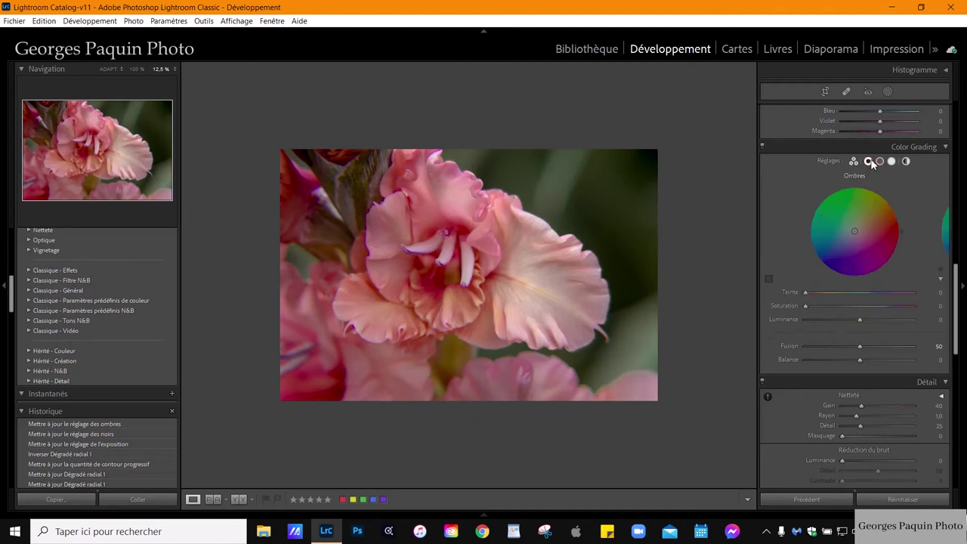
{"action": "left_click_drag", "start_coordinate": [856, 236], "coordinate": [851, 238]}
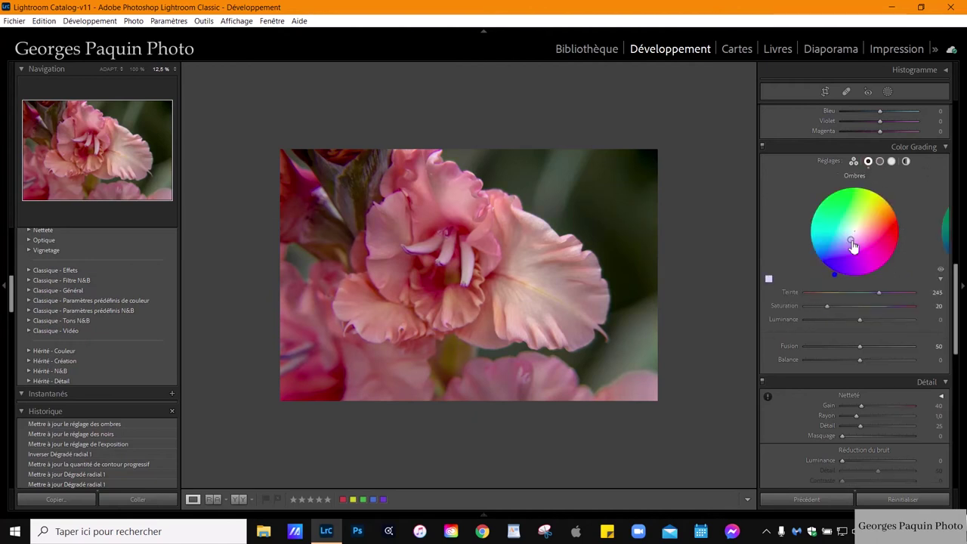
{"action": "mouse_move", "coordinate": [861, 320]}
{"action": "left_mouse_down"}
{"action": "mouse_move", "coordinate": [849, 332]}
{"action": "mouse_move", "coordinate": [824, 306]}
{"action": "left_mouse_up"}
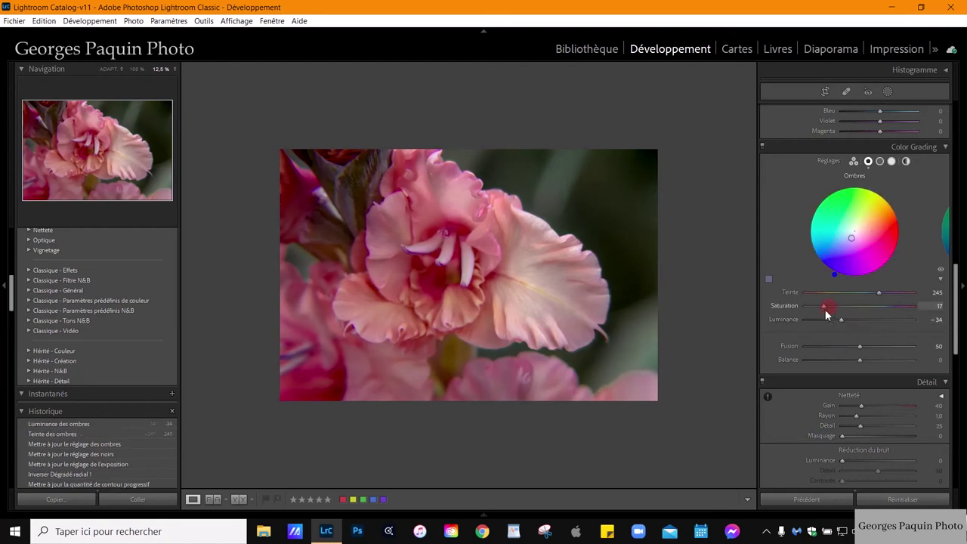
Warm and brighten the midtones; tint highlights hue 64, saturation 13, luminance +16
{"action": "left_click", "coordinate": [881, 161]}
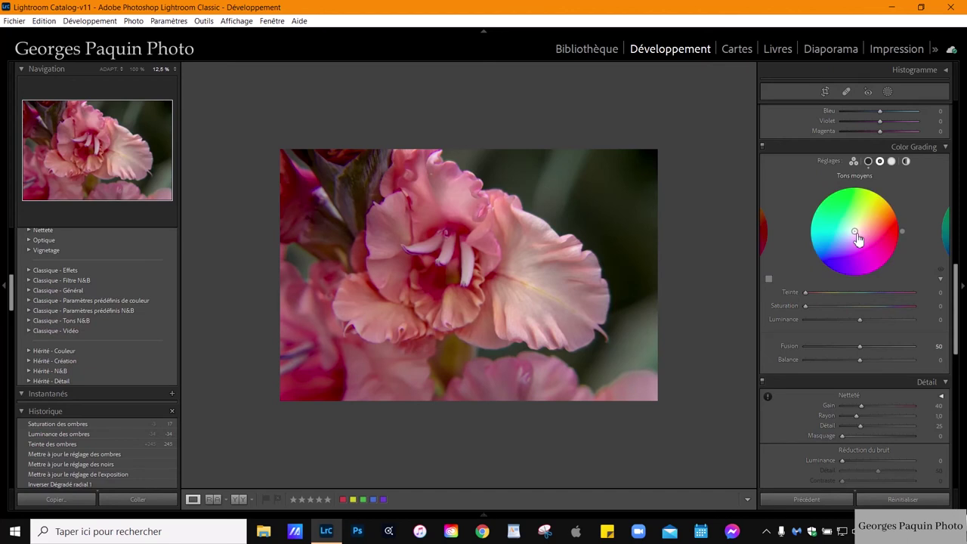
{"action": "left_click_drag", "start_coordinate": [857, 235], "coordinate": [860, 227]}
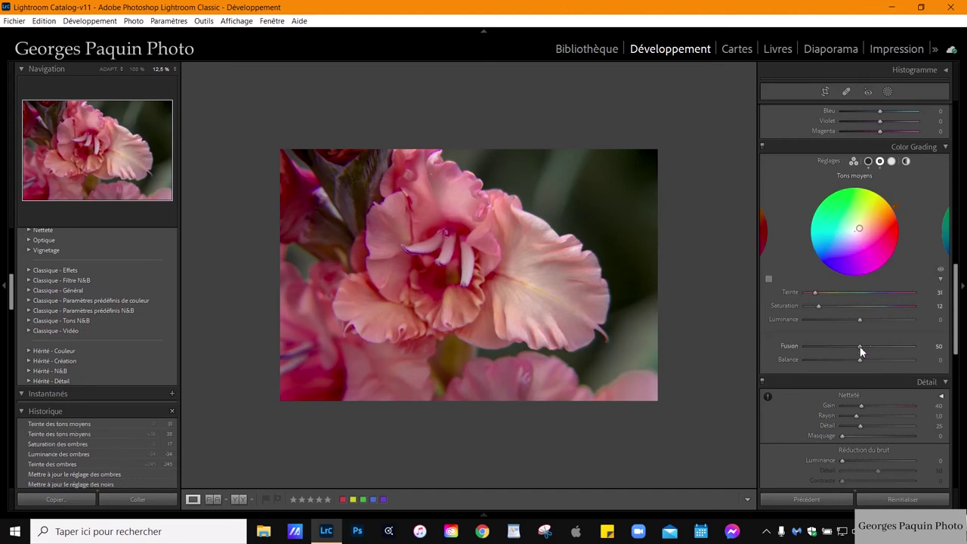
{"action": "left_click_drag", "start_coordinate": [860, 322], "coordinate": [866, 324]}
{"action": "left_click", "coordinate": [893, 161]}
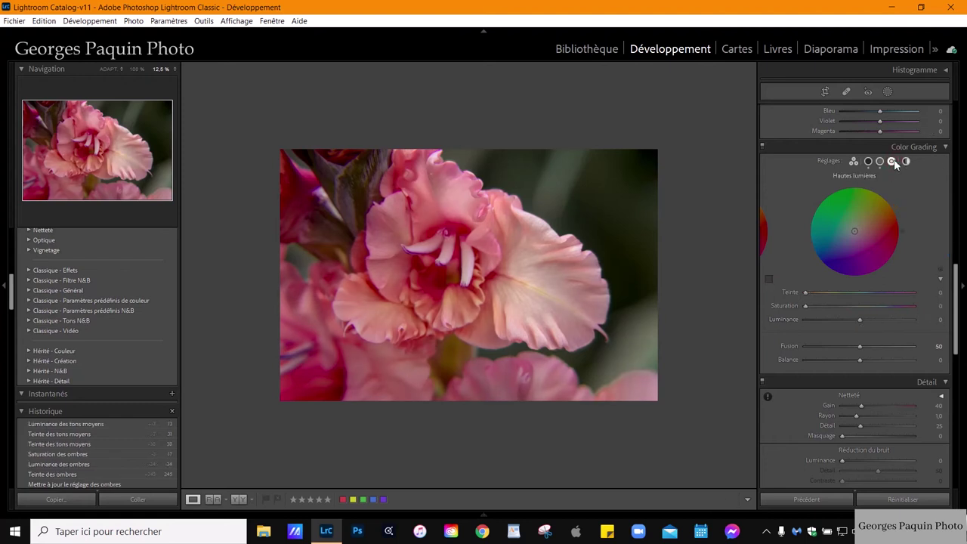
{"action": "left_click_drag", "start_coordinate": [857, 236], "coordinate": [875, 194]}
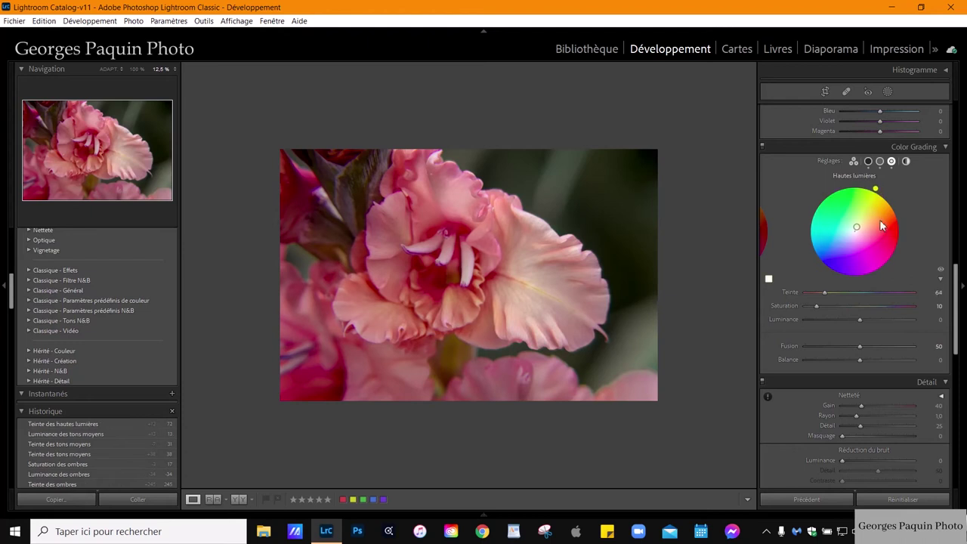
{"action": "left_click_drag", "start_coordinate": [817, 306], "coordinate": [820, 306]}
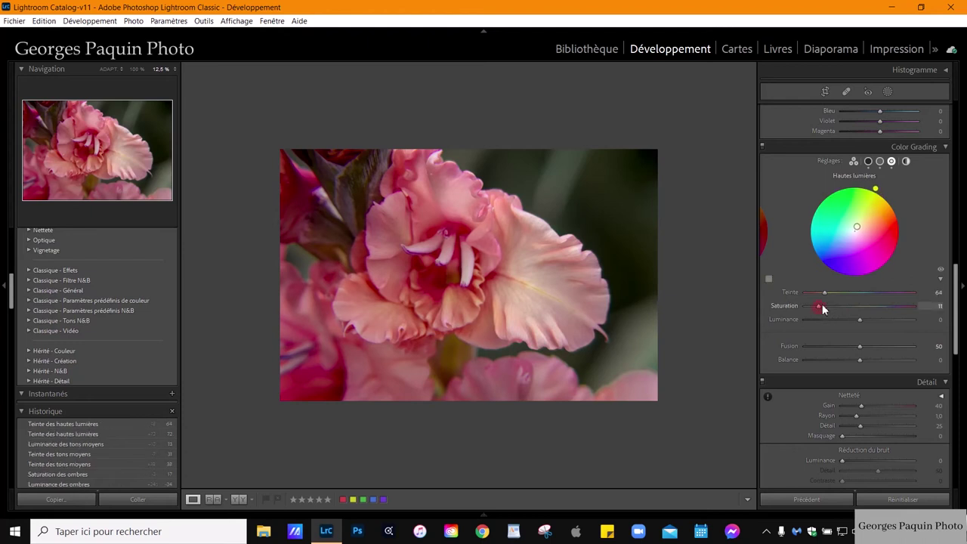
{"action": "left_click", "coordinate": [862, 320]}
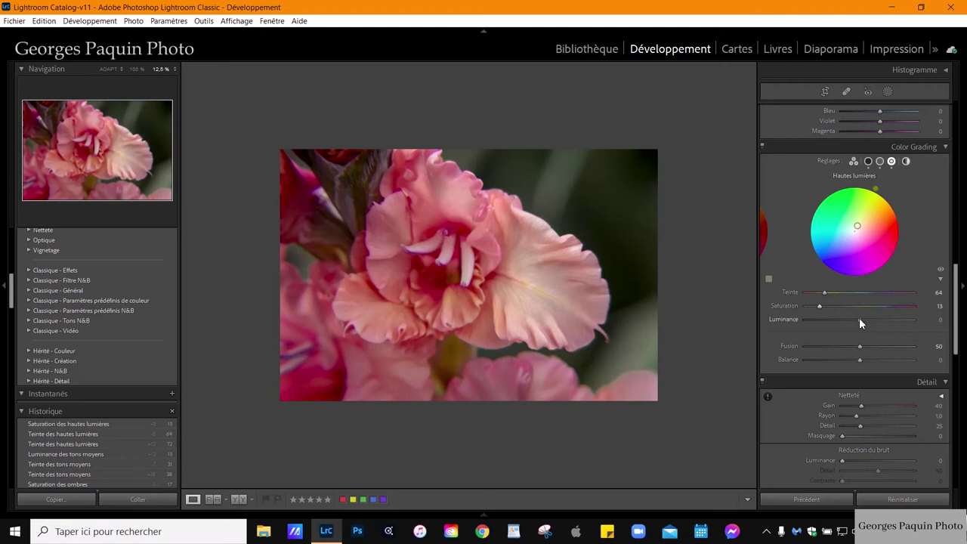
{"action": "left_click_drag", "start_coordinate": [859, 318], "coordinate": [868, 319]}
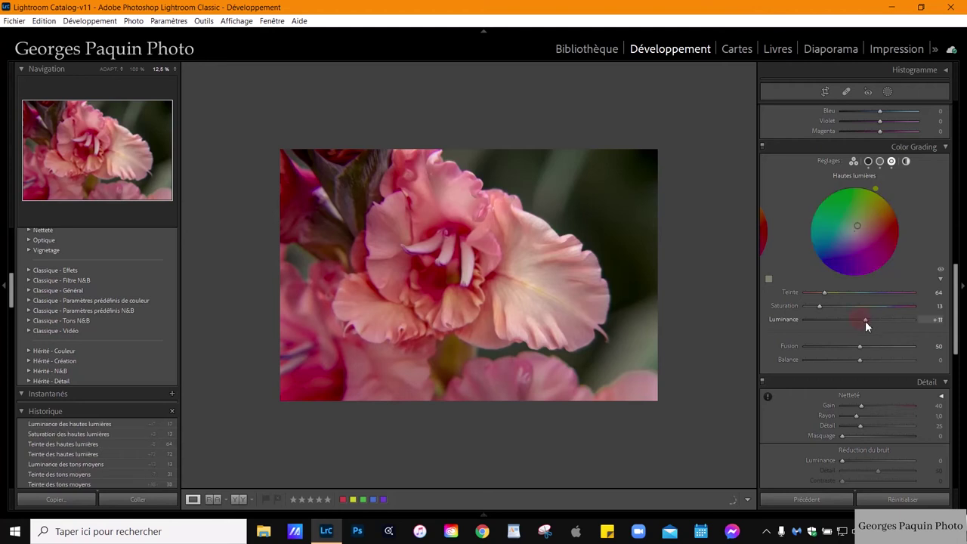
Set color grading Balance to −30 and Blending to 69
{"action": "left_click", "coordinate": [860, 361]}
{"action": "mouse_move", "coordinate": [861, 360]}
{"action": "left_mouse_down"}
{"action": "mouse_move", "coordinate": [842, 362]}
{"action": "mouse_move", "coordinate": [844, 377]}
{"action": "left_mouse_up"}
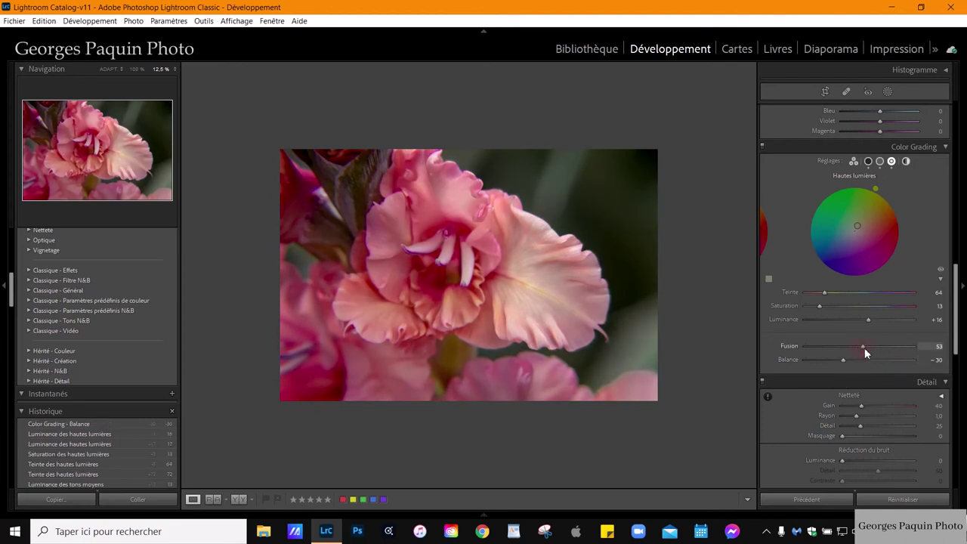
{"action": "left_click_drag", "start_coordinate": [865, 350], "coordinate": [880, 350]}
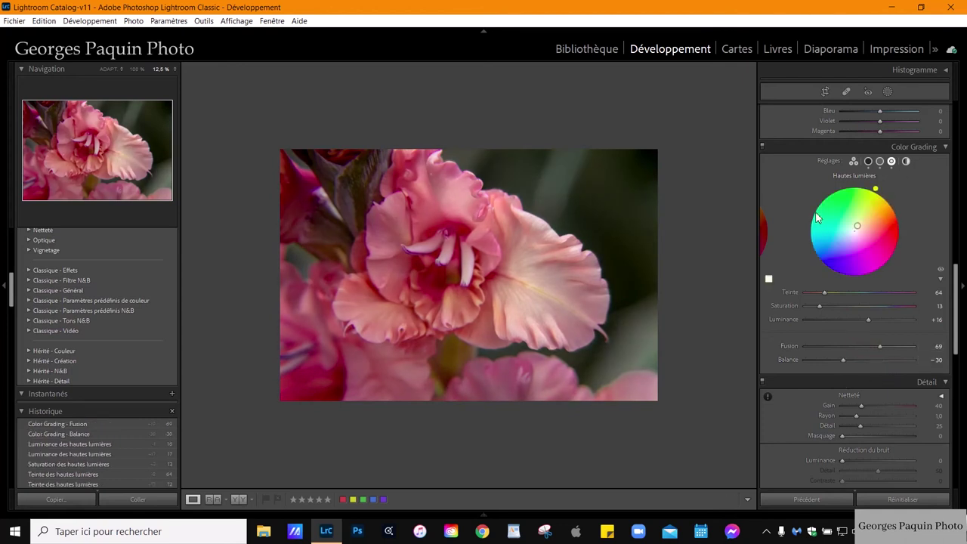
{"action": "scroll", "coordinate": [816, 218], "scroll_direction": "up", "scroll_amount": 5}
Lower the global Exposure in Basic to −0.10
{"action": "scroll", "coordinate": [816, 212], "scroll_direction": "up", "scroll_amount": 10}
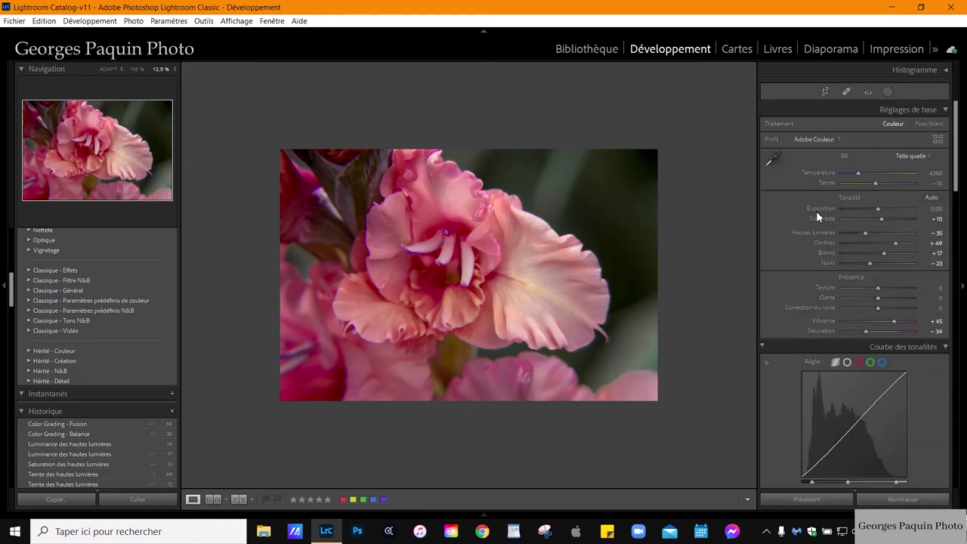
{"action": "left_click", "coordinate": [877, 209]}
{"action": "left_click_drag", "start_coordinate": [878, 211], "coordinate": [878, 210]}
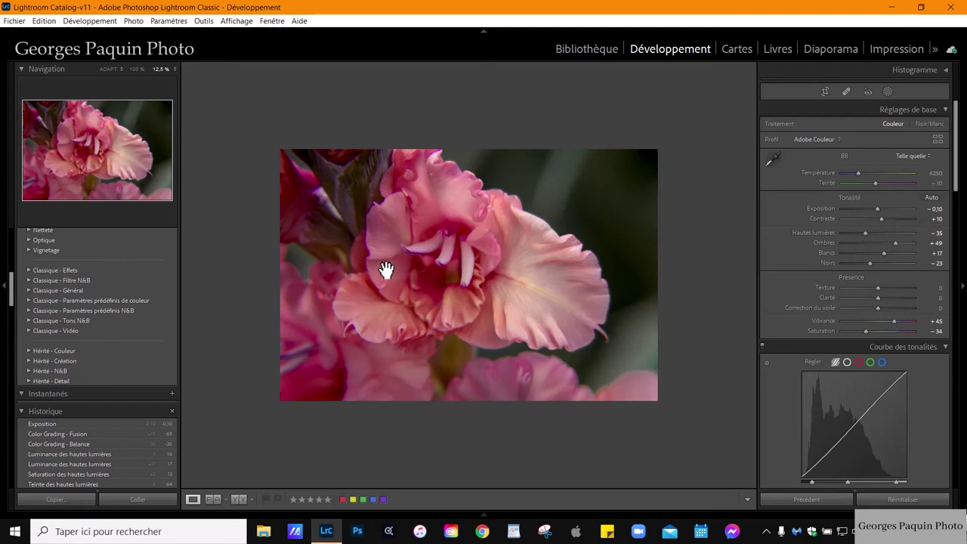
Zoom to 25% on the flower, pan across it, and start a new Brush mask
{"action": "left_click", "coordinate": [440, 266]}
{"action": "left_click_drag", "start_coordinate": [389, 234], "coordinate": [560, 347]}
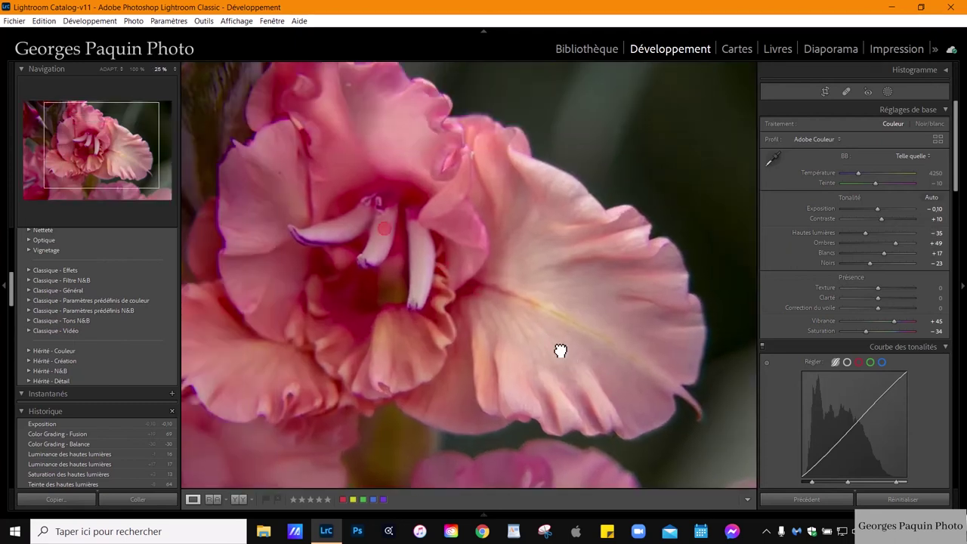
{"action": "key", "text": "k"}
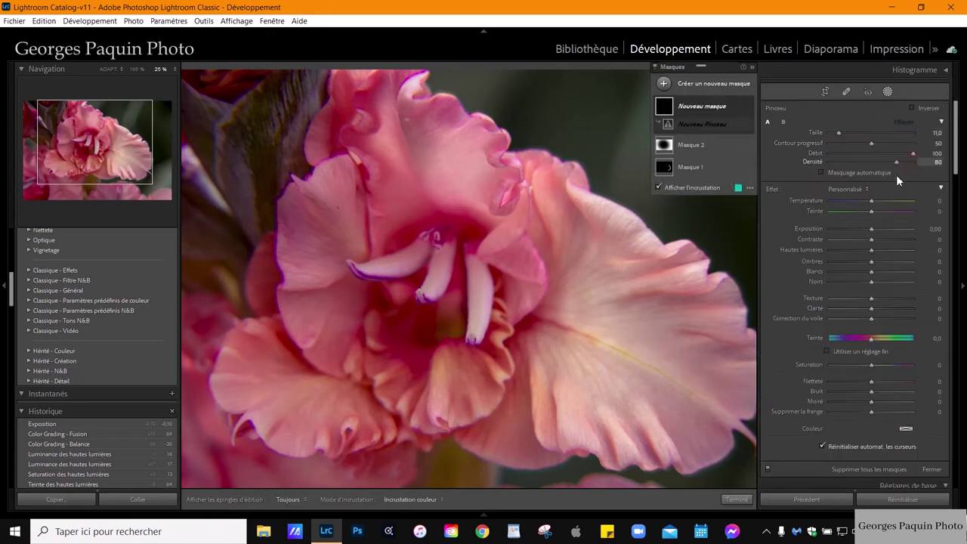
Paint a flow-88 brush mask over the gladiolus that raises exposure by +0.50
{"action": "left_click_drag", "start_coordinate": [914, 154], "coordinate": [903, 154]}
{"action": "key", "text": "o"}
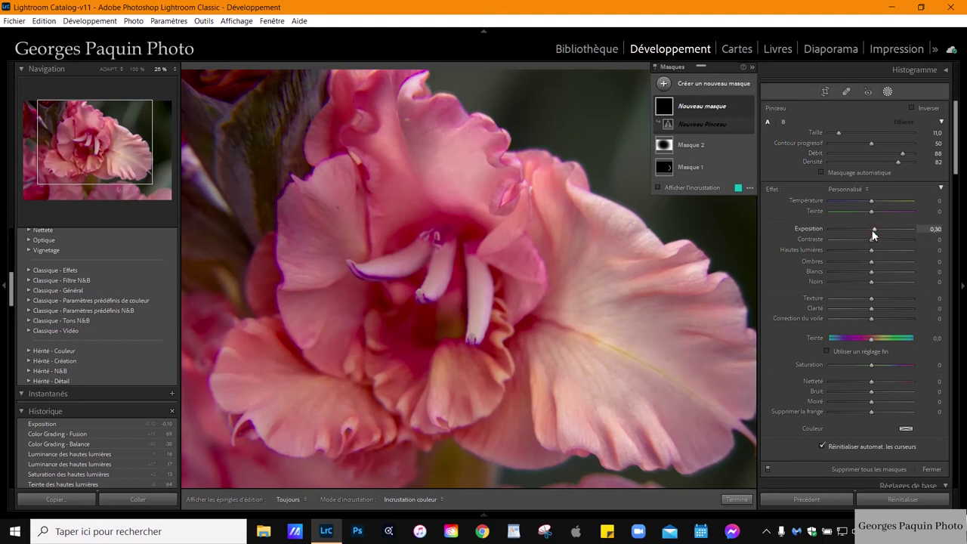
{"action": "scroll", "coordinate": [387, 230], "scroll_direction": "up", "scroll_amount": 4}
{"action": "key", "text": "h"}
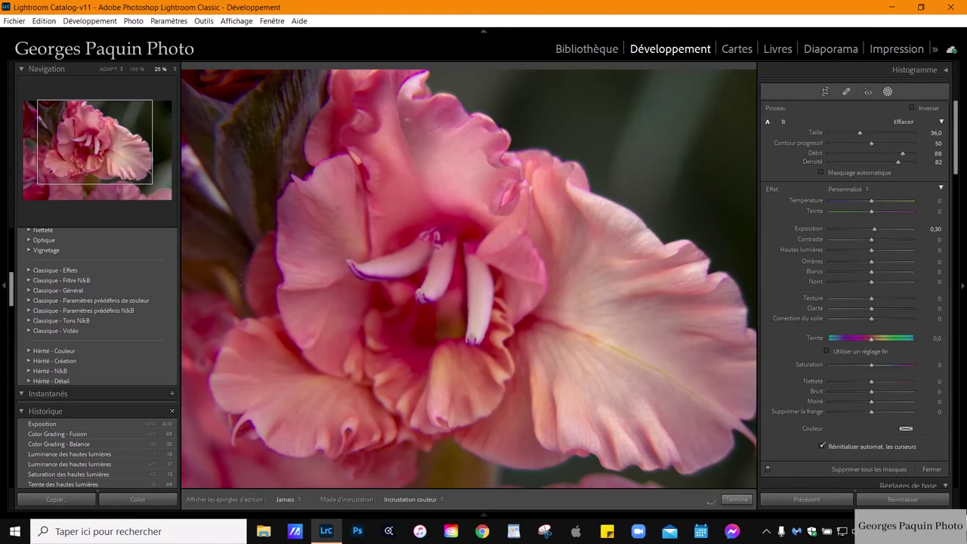
{"action": "left_click_drag", "start_coordinate": [280, 380], "coordinate": [282, 381]}
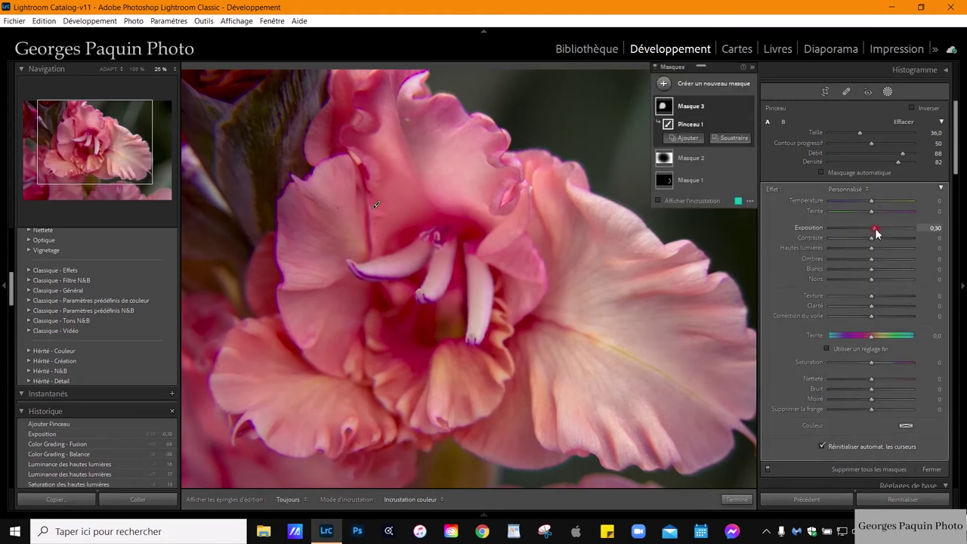
{"action": "left_click", "coordinate": [736, 499]}
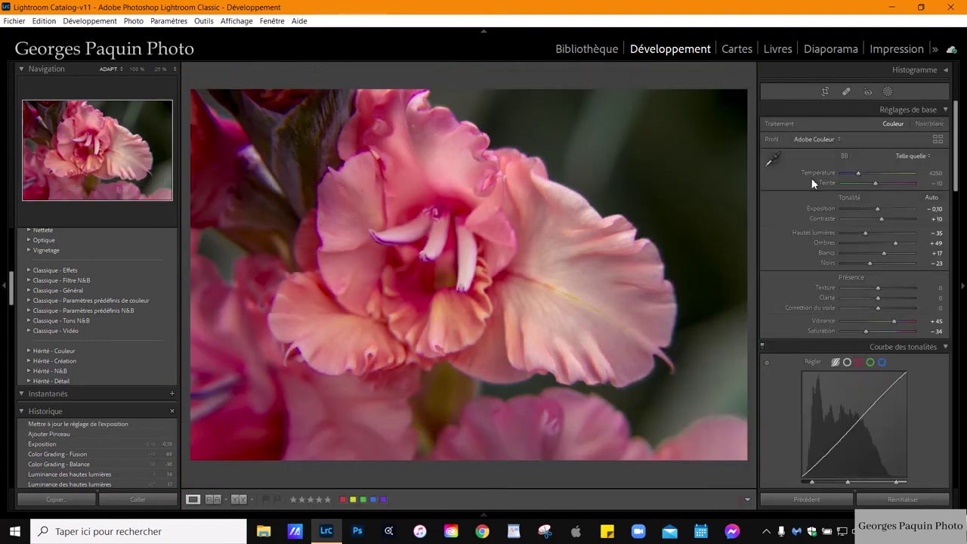
Crop to a 1 x 1 square, then refine the flower's position within the square
{"action": "left_click", "coordinate": [824, 91]}
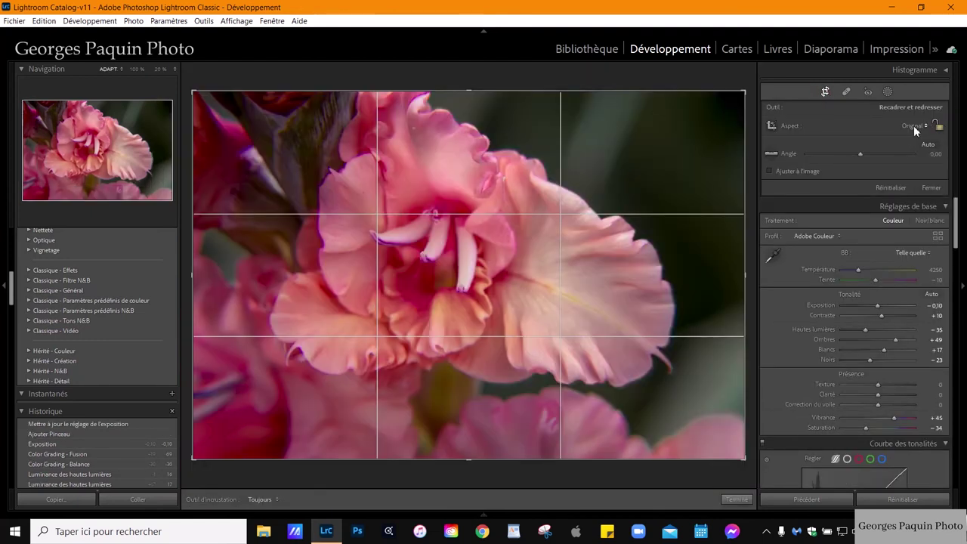
{"action": "left_click", "coordinate": [914, 125]}
{"action": "left_click", "coordinate": [817, 187]}
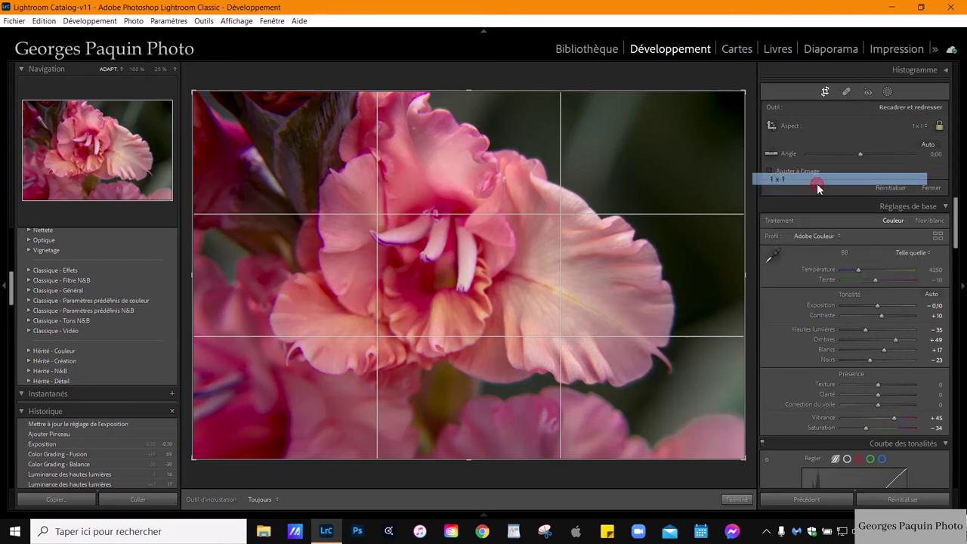
{"action": "left_click_drag", "start_coordinate": [497, 295], "coordinate": [545, 308]}
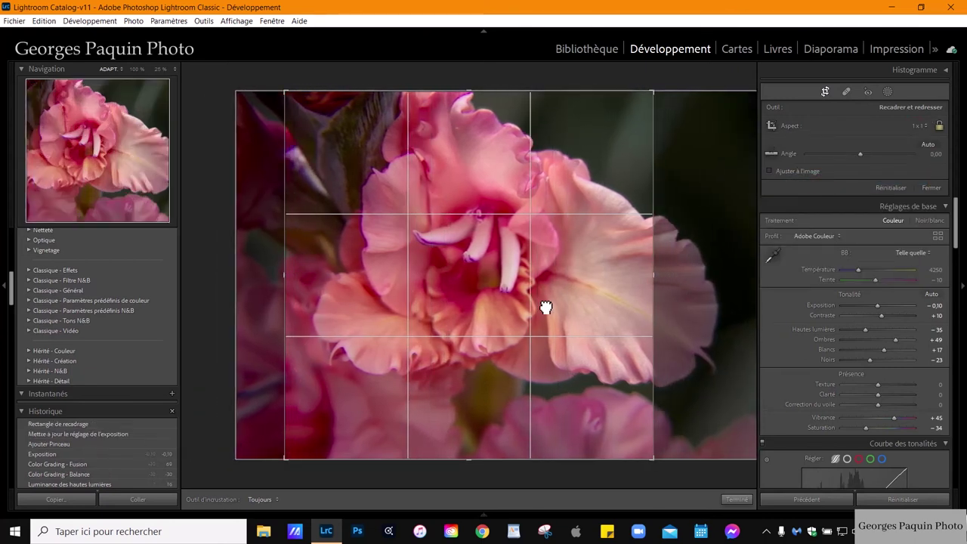
{"action": "left_click", "coordinate": [737, 499]}
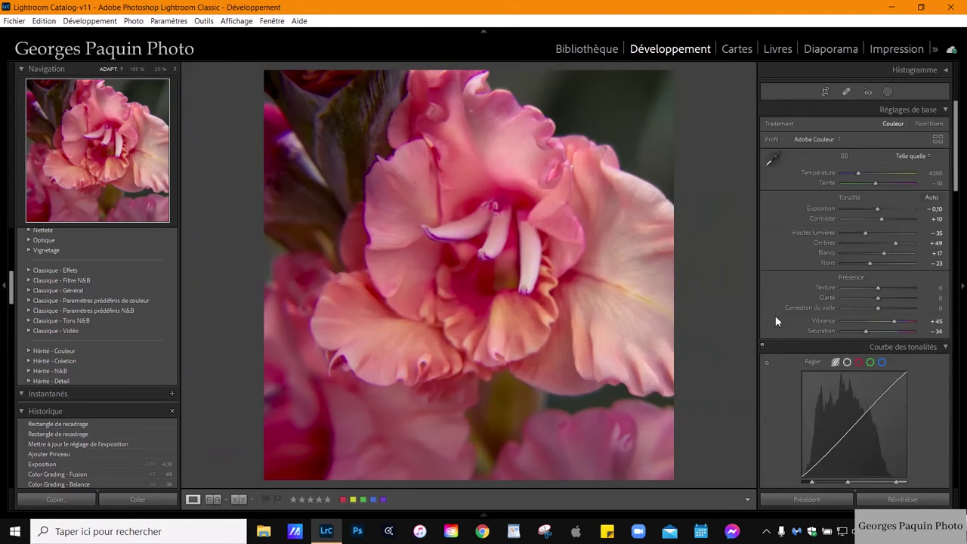
{"action": "left_click", "coordinate": [827, 91]}
{"action": "left_click_drag", "start_coordinate": [492, 296], "coordinate": [477, 310]}
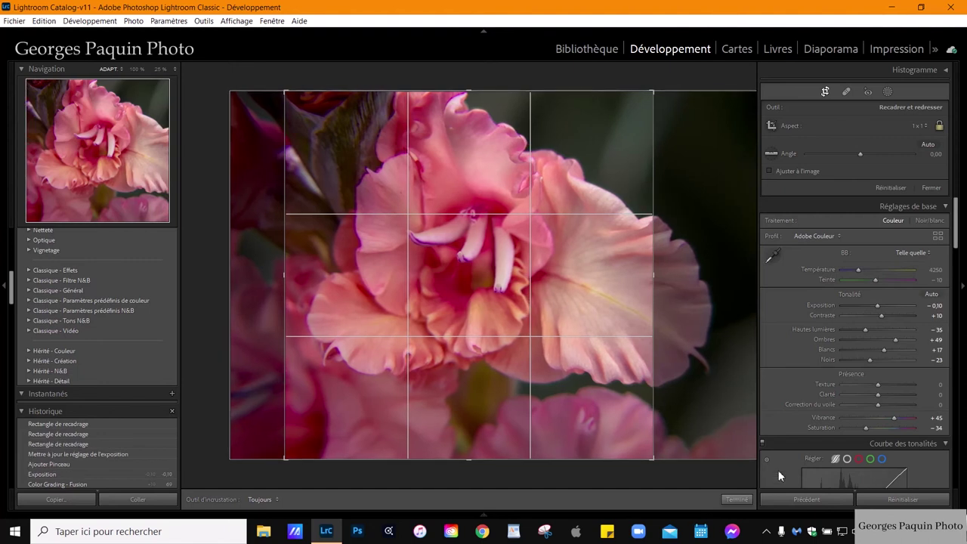
{"action": "left_click", "coordinate": [737, 499]}
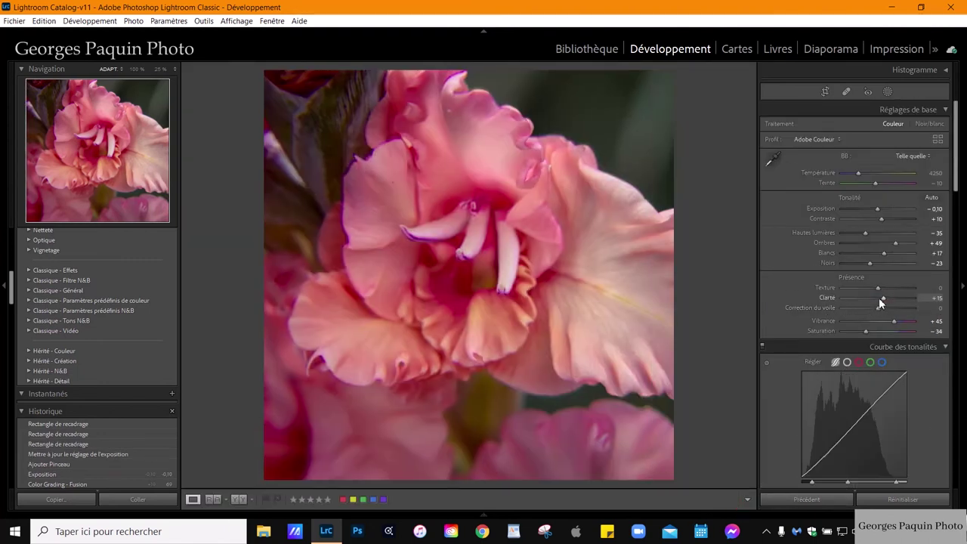
Set Clarity +15 and Texture +10, zooming in to check petal and stamen detail
{"action": "key", "text": "Up"}
{"action": "key", "text": "Up"}
{"action": "key", "text": "Up"}
{"action": "key", "text": "Up"}
{"action": "key", "text": "Up"}
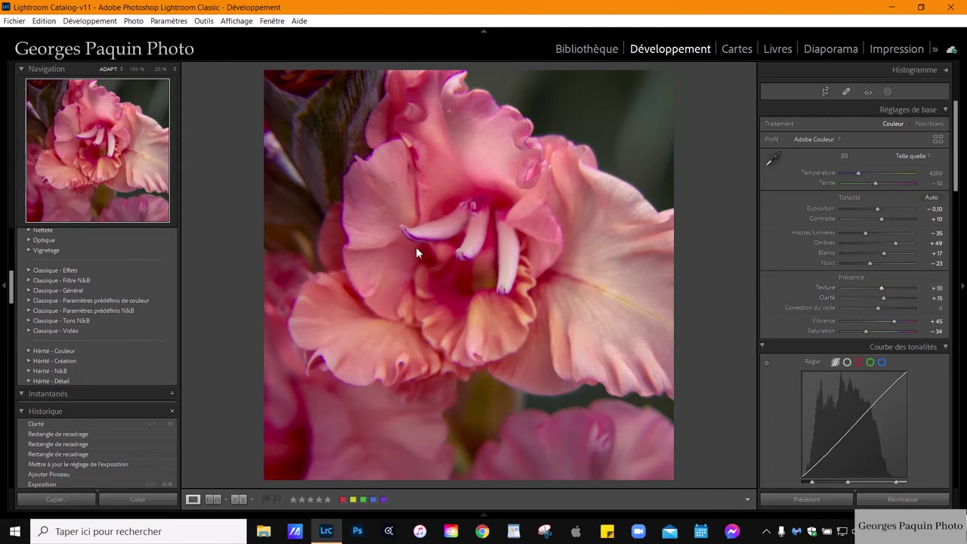
{"action": "left_click", "coordinate": [406, 217]}
{"action": "left_click", "coordinate": [385, 335]}
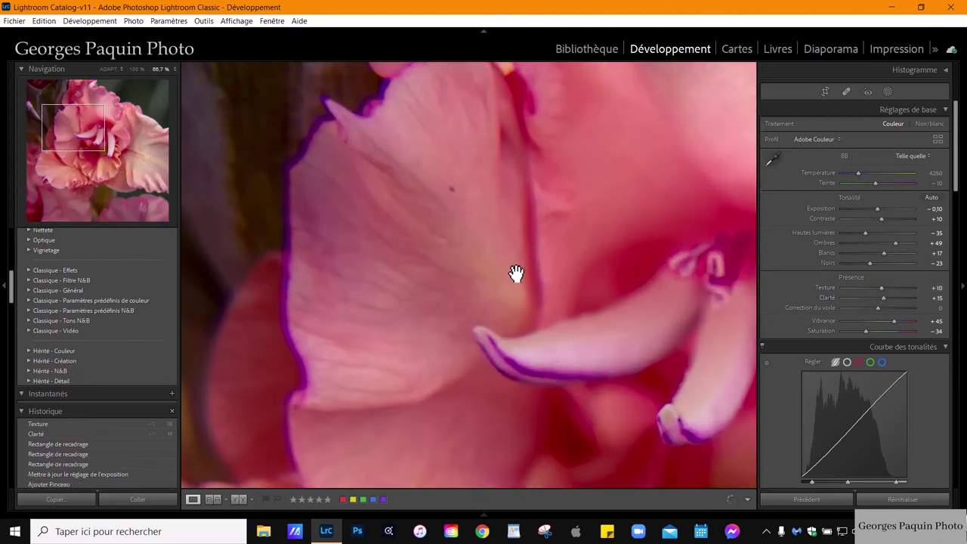
{"action": "left_click_drag", "start_coordinate": [380, 309], "coordinate": [308, 231]}
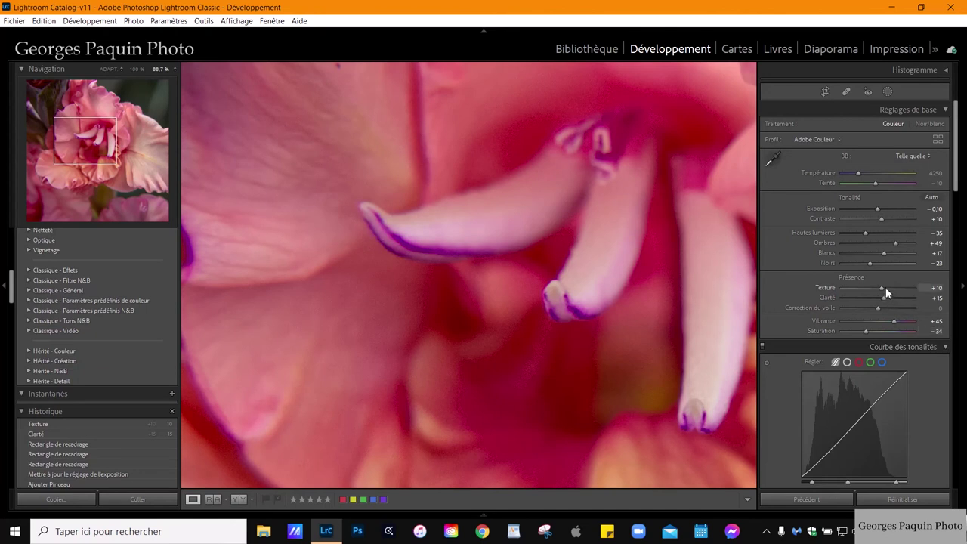
{"action": "left_click", "coordinate": [465, 321]}
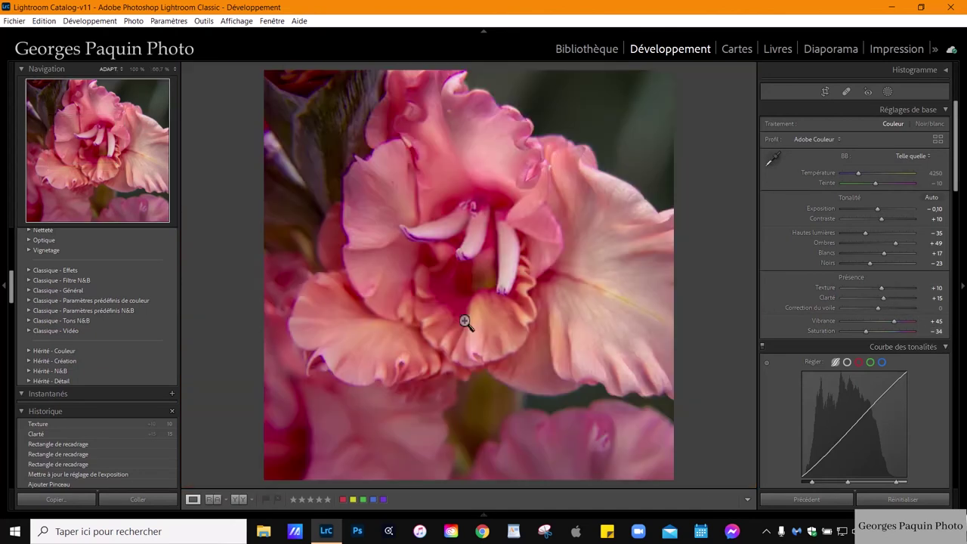
{"action": "scroll", "coordinate": [787, 262], "scroll_direction": "down", "scroll_amount": 3}
{"action": "scroll", "coordinate": [787, 262], "scroll_direction": "down", "scroll_amount": 3}
Apply a Highlight Priority post-crop vignette: Amount -25, Midpoint 60, Roundness -35, Feather 60
{"action": "scroll", "coordinate": [787, 262], "scroll_direction": "down", "scroll_amount": 2}
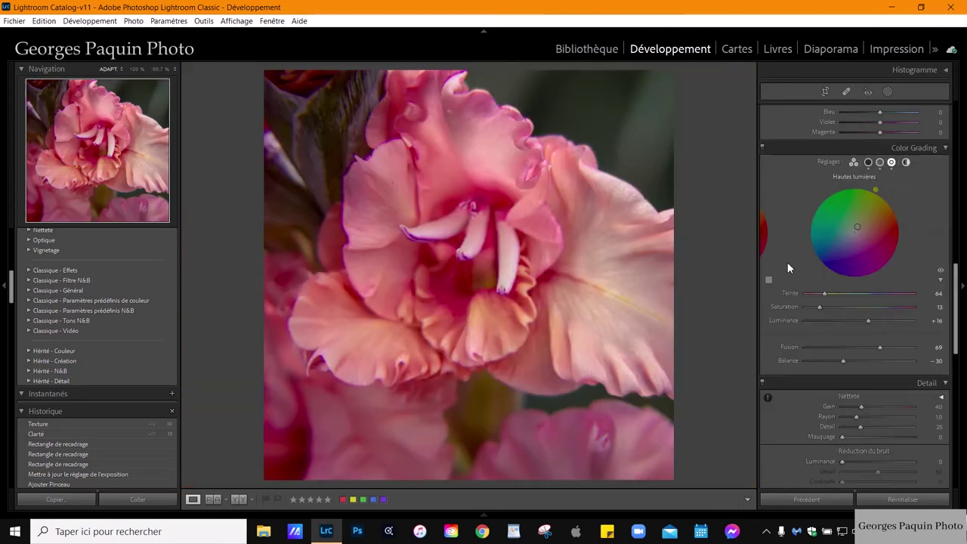
{"action": "scroll", "coordinate": [788, 263], "scroll_direction": "down", "scroll_amount": 3}
{"action": "scroll", "coordinate": [787, 263], "scroll_direction": "down", "scroll_amount": 4}
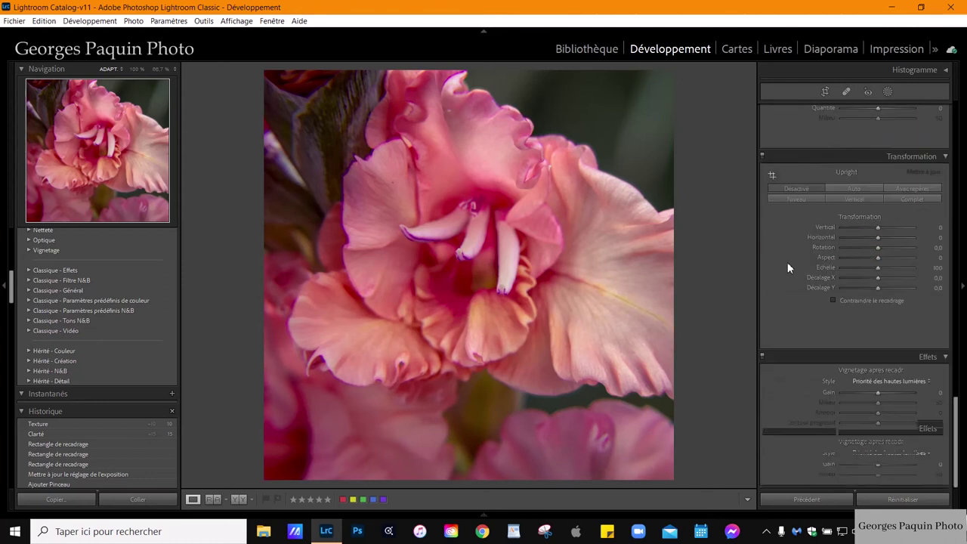
{"action": "key", "text": "Down"}
{"action": "key", "text": "Down"}
{"action": "key", "text": "Down"}
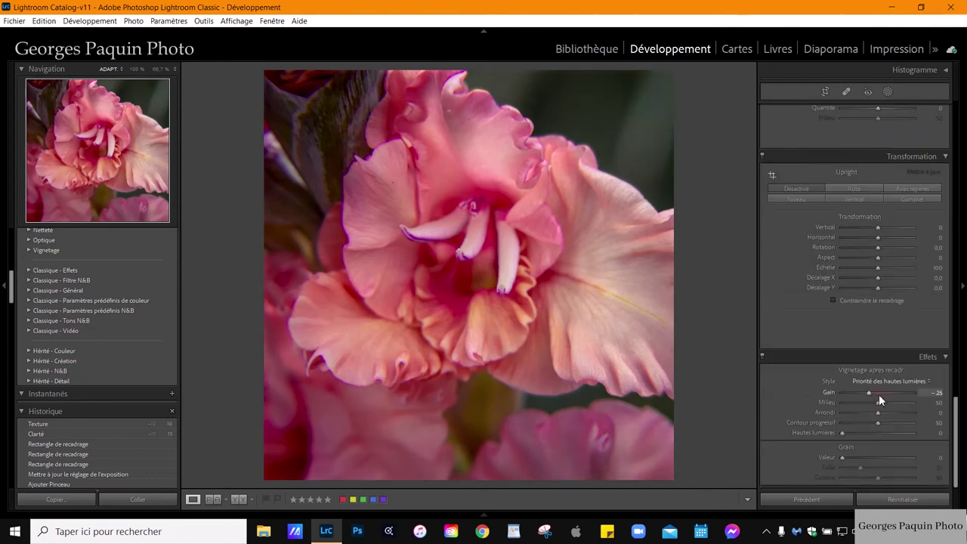
{"action": "key", "text": "Down"}
{"action": "key", "text": "Down"}
{"action": "key", "text": "Down"}
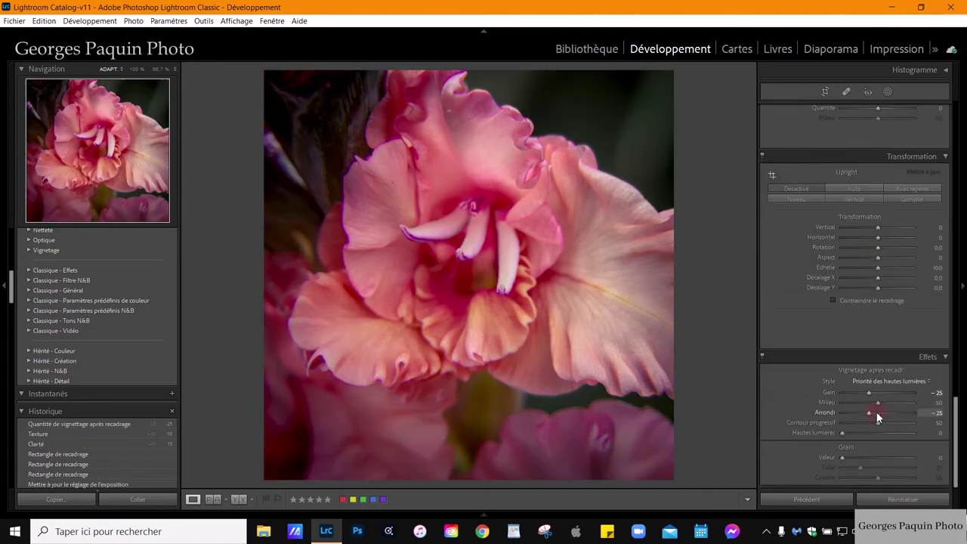
{"action": "key", "text": "Up"}
{"action": "key", "text": "Up"}
{"action": "key", "text": "Up"}
{"action": "key", "text": "Up"}
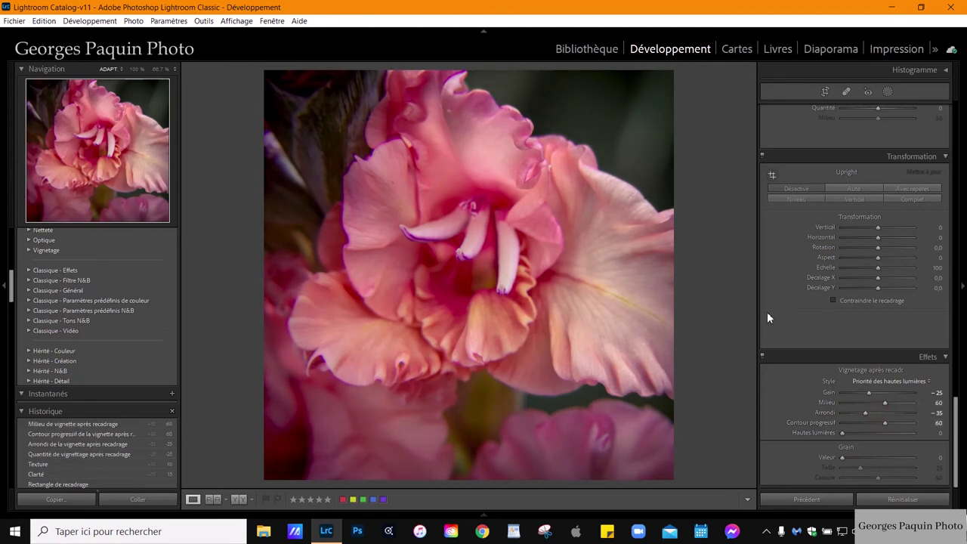
Review Lens Corrections, checking the Profile settings, then the Manual defringe values
{"action": "scroll", "coordinate": [779, 308], "scroll_direction": "up", "scroll_amount": 5}
{"action": "scroll", "coordinate": [778, 309], "scroll_direction": "up", "scroll_amount": 5}
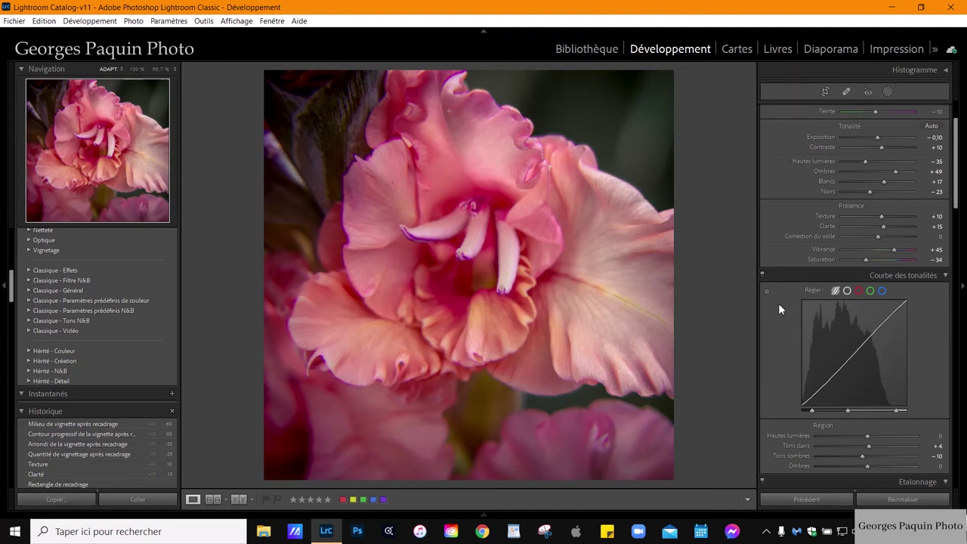
{"action": "scroll", "coordinate": [789, 236], "scroll_direction": "down", "scroll_amount": 5}
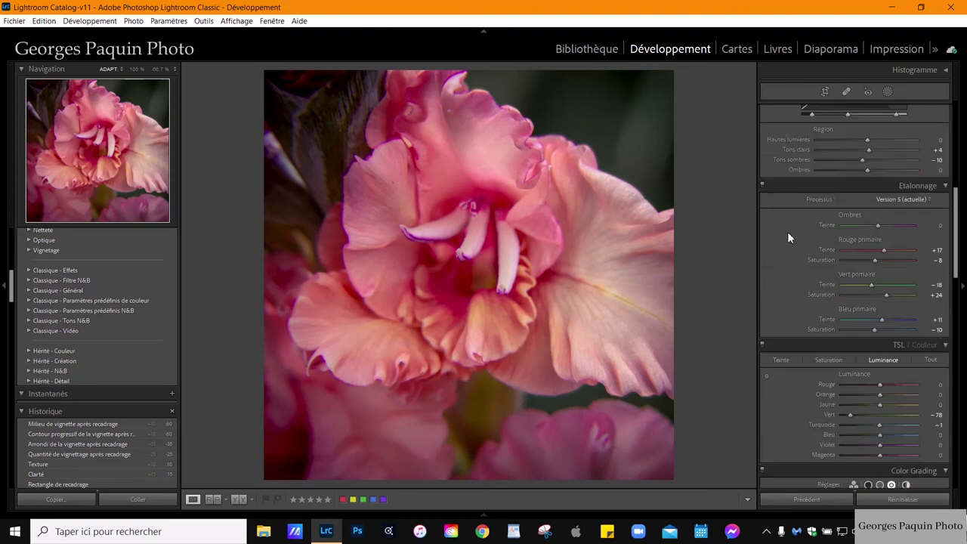
{"action": "scroll", "coordinate": [789, 237], "scroll_direction": "down", "scroll_amount": 5}
{"action": "scroll", "coordinate": [788, 237], "scroll_direction": "down", "scroll_amount": 5}
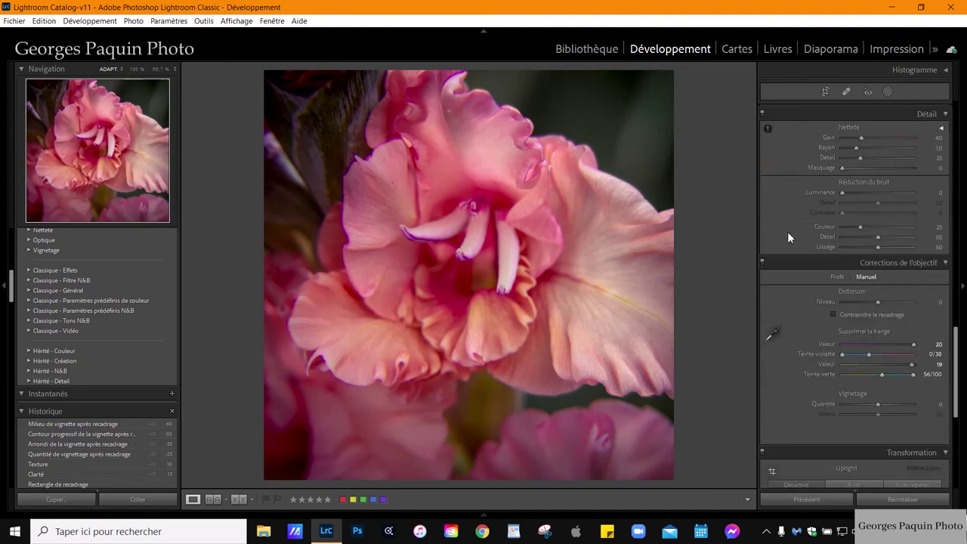
{"action": "scroll", "coordinate": [787, 237], "scroll_direction": "down", "scroll_amount": 3}
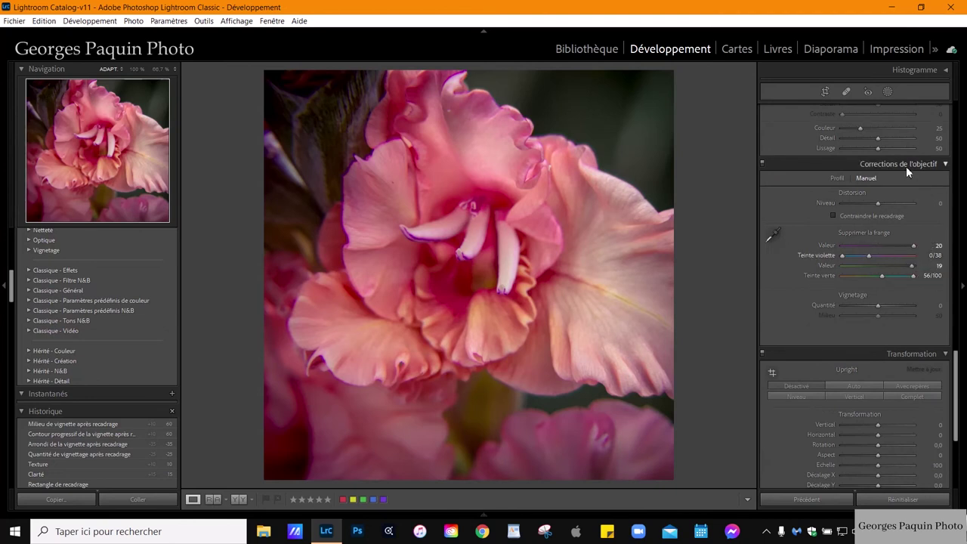
{"action": "left_click", "coordinate": [837, 178]}
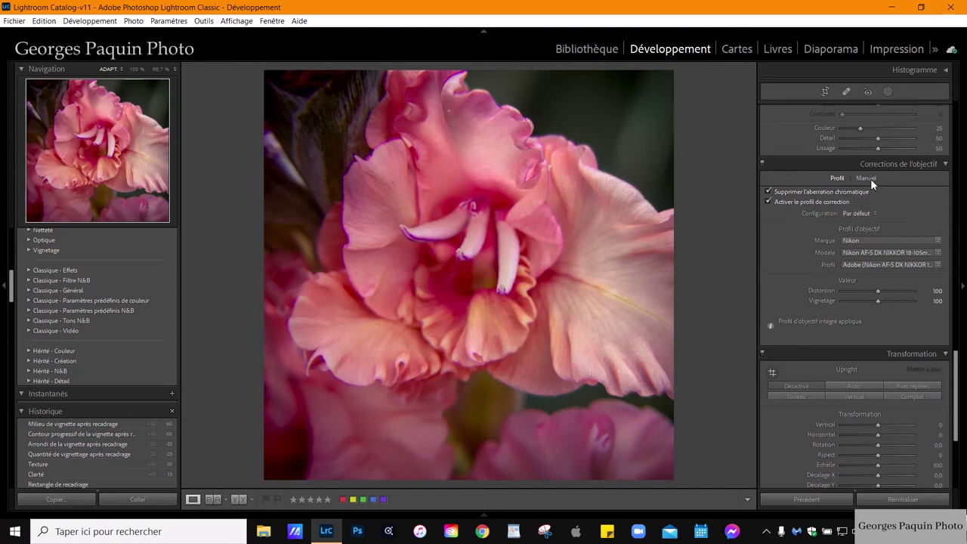
{"action": "left_click", "coordinate": [867, 178]}
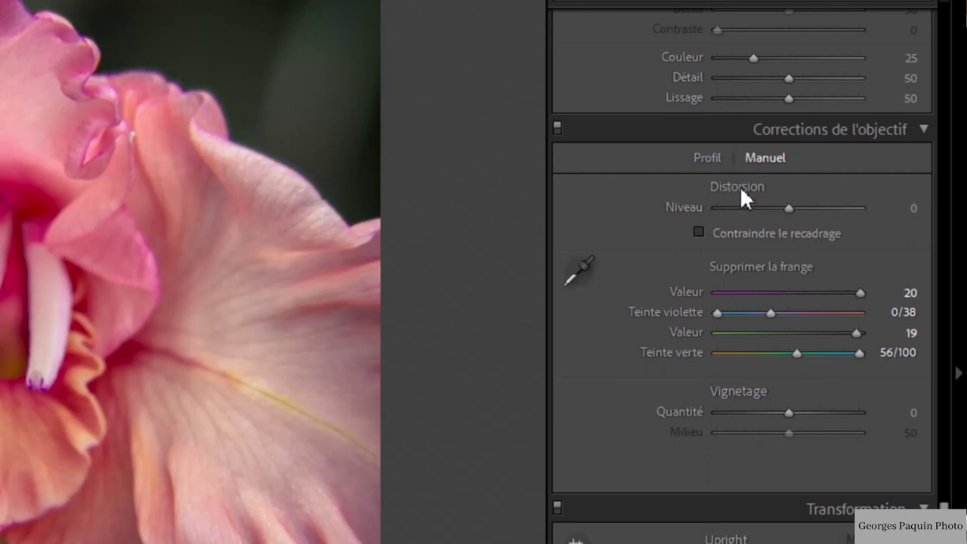
{"action": "left_click", "coordinate": [789, 209]}
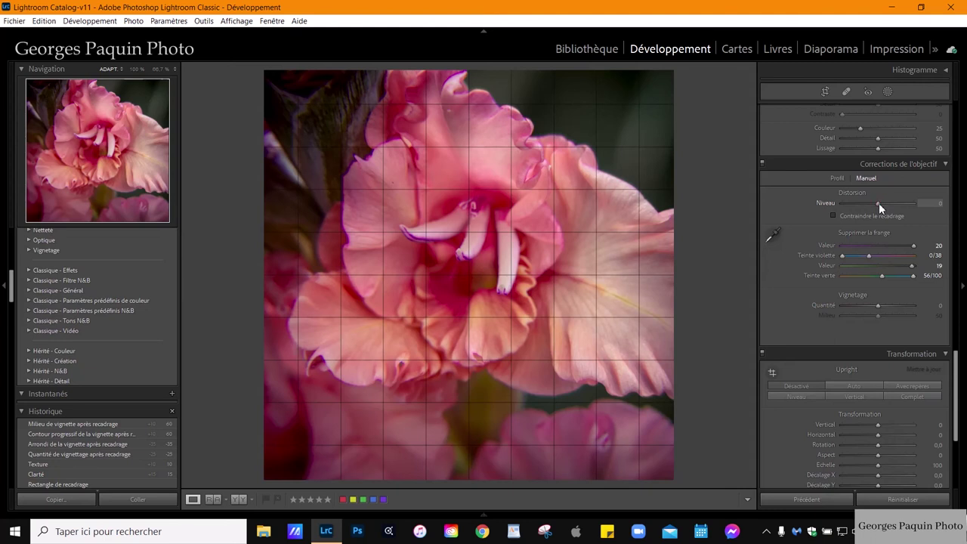
{"action": "mouse_move", "coordinate": [879, 202]}
{"action": "left_mouse_down"}
{"action": "mouse_move", "coordinate": [866, 225]}
{"action": "mouse_move", "coordinate": [900, 239]}
{"action": "left_mouse_up"}
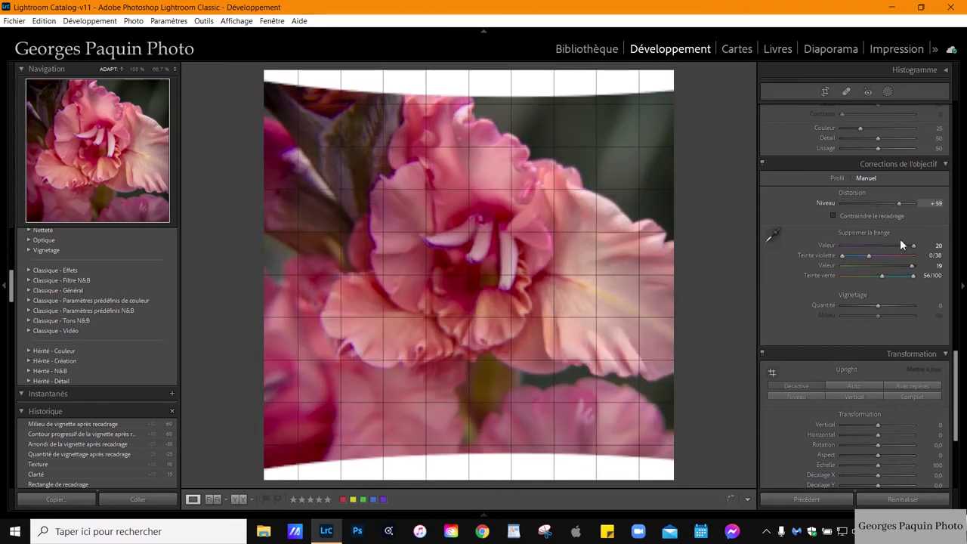
{"action": "left_click_drag", "start_coordinate": [900, 239], "coordinate": [870, 265]}
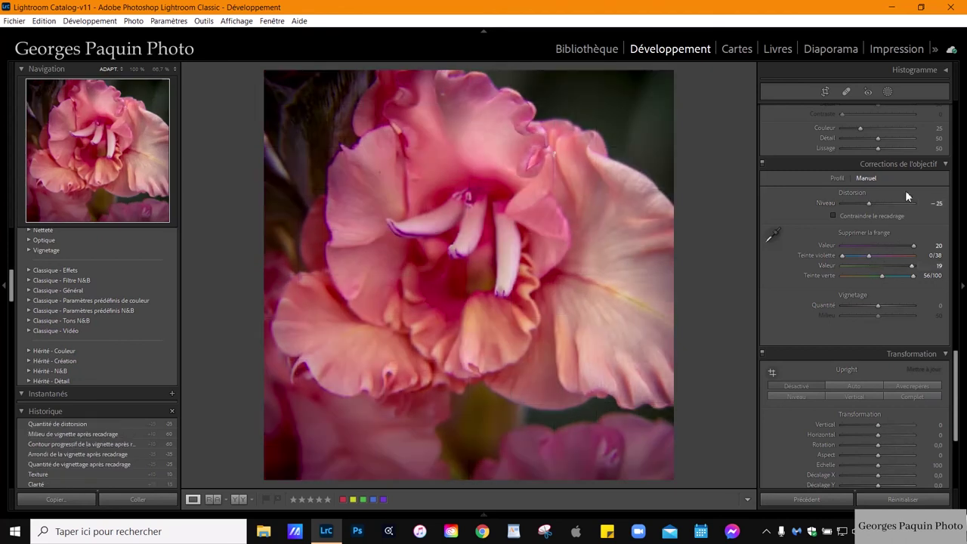
{"action": "left_click", "coordinate": [864, 194]}
{"action": "double_click", "coordinate": [863, 194]}
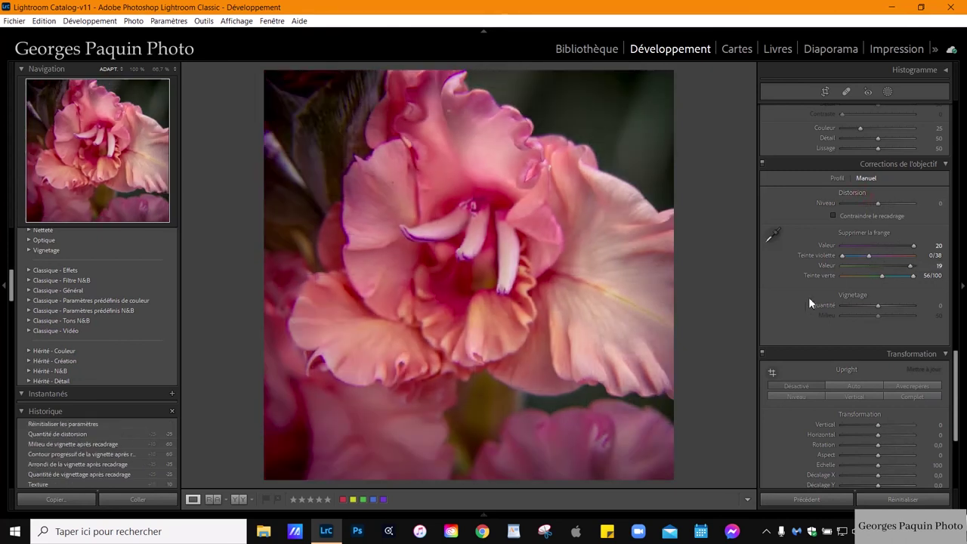